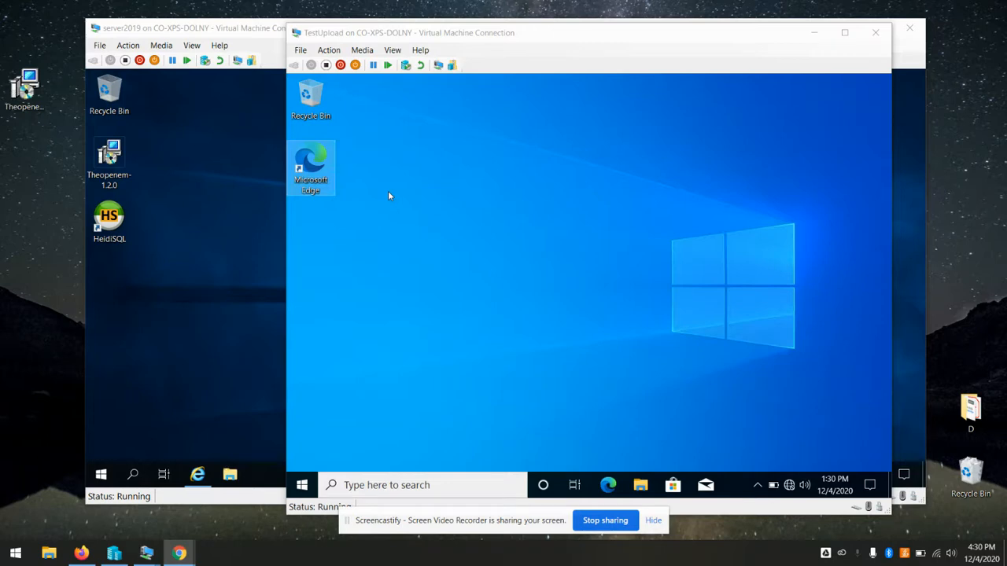
Step: Switch to the Theopenem web console in Firefox and open the Toec client settings in Admin Settings
{"action": "left_click", "coordinate": [81, 553]}
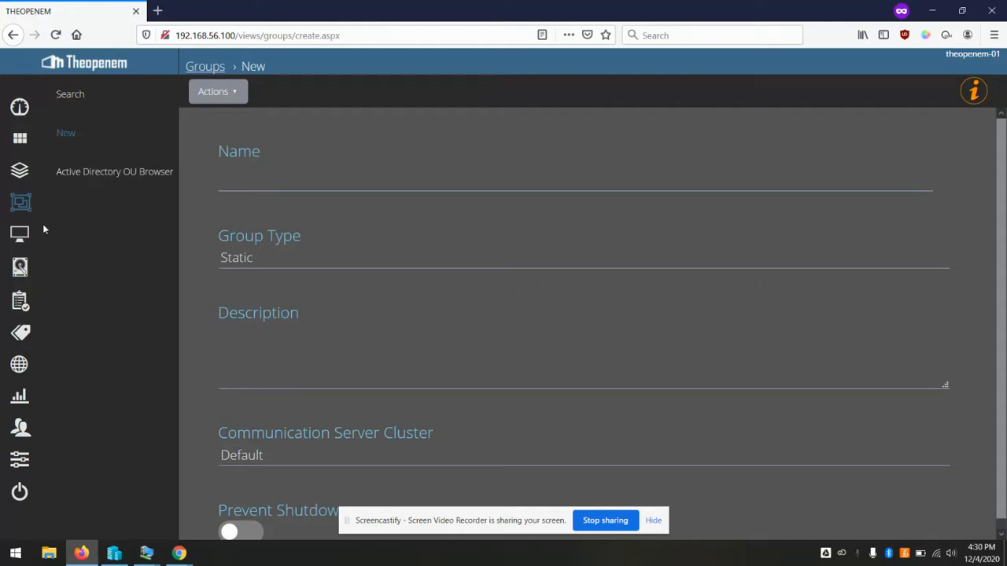
{"action": "left_click", "coordinate": [14, 463]}
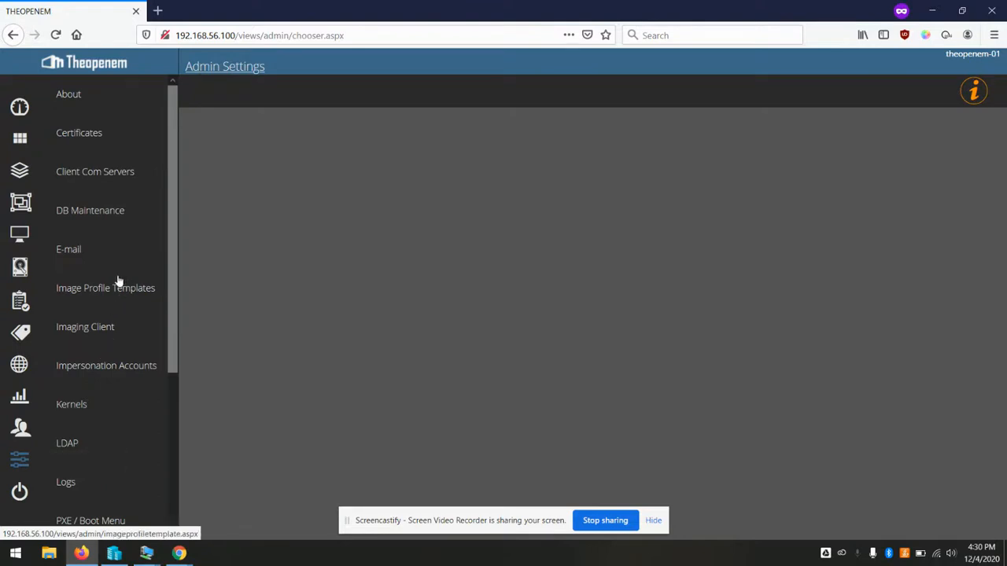
{"action": "left_click", "coordinate": [23, 464]}
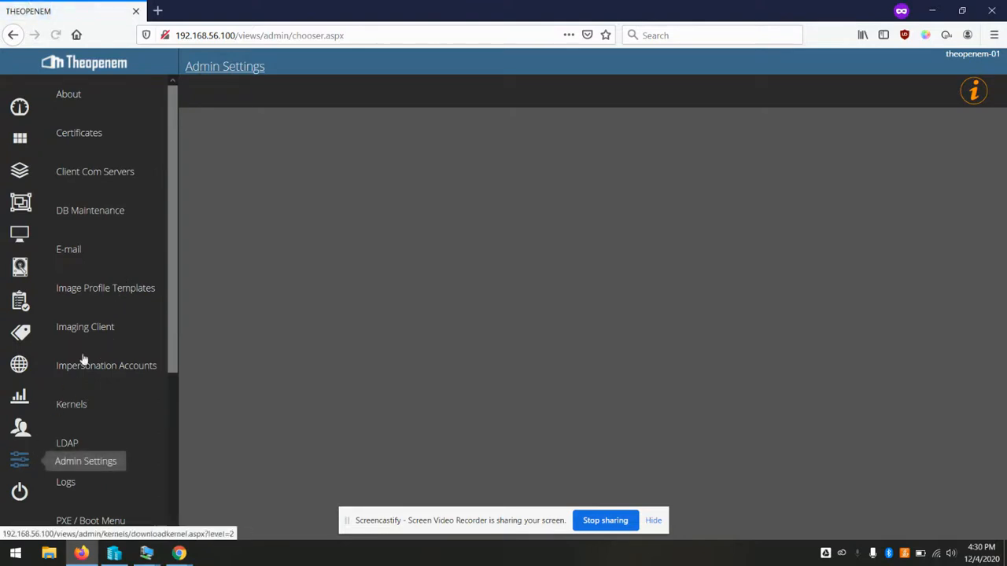
{"action": "scroll", "coordinate": [84, 359], "scroll_direction": "down", "scroll_amount": 3}
{"action": "left_click", "coordinate": [62, 483]}
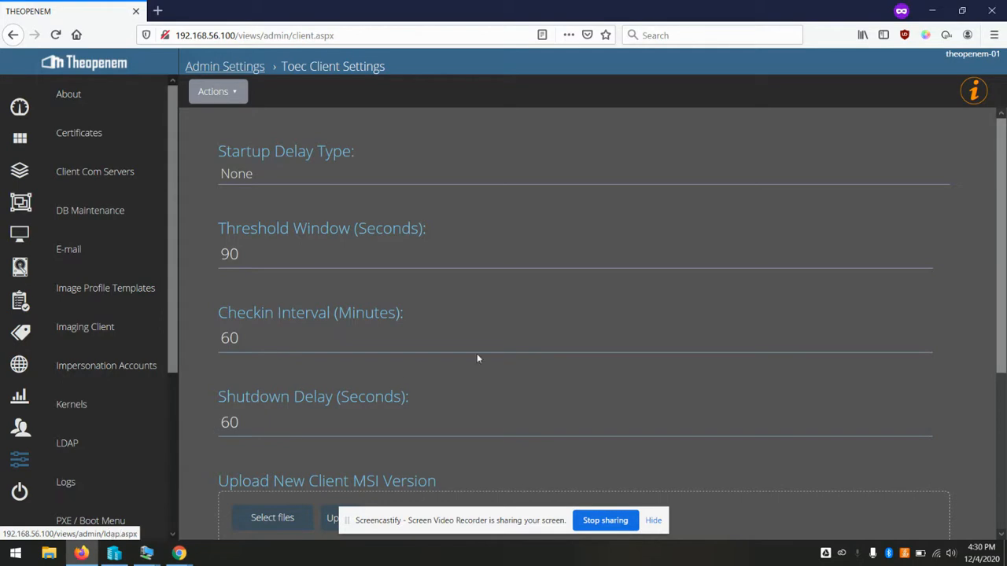
Step: Examine the Client MSI Arguments on the Toec Client Settings page, highlighting the server key, CA thumbprint and com server text
{"action": "scroll", "coordinate": [638, 315], "scroll_direction": "down", "scroll_amount": 3}
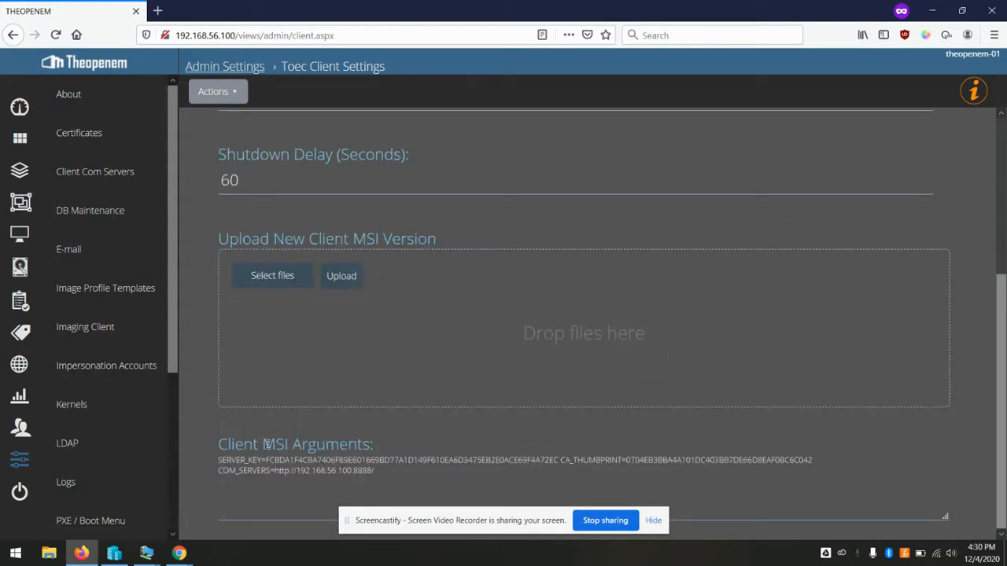
{"action": "left_click_drag", "start_coordinate": [397, 476], "coordinate": [215, 455]}
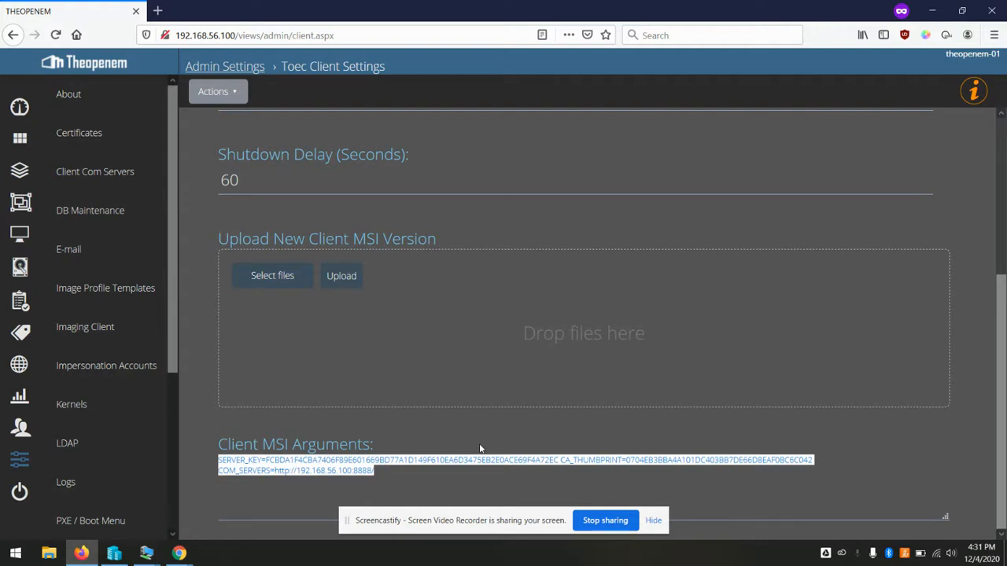
{"action": "left_click", "coordinate": [514, 449]}
{"action": "left_click_drag", "start_coordinate": [399, 485], "coordinate": [220, 459]}
{"action": "left_click", "coordinate": [443, 469]}
{"action": "scroll", "coordinate": [306, 367], "scroll_direction": "up", "scroll_amount": 3}
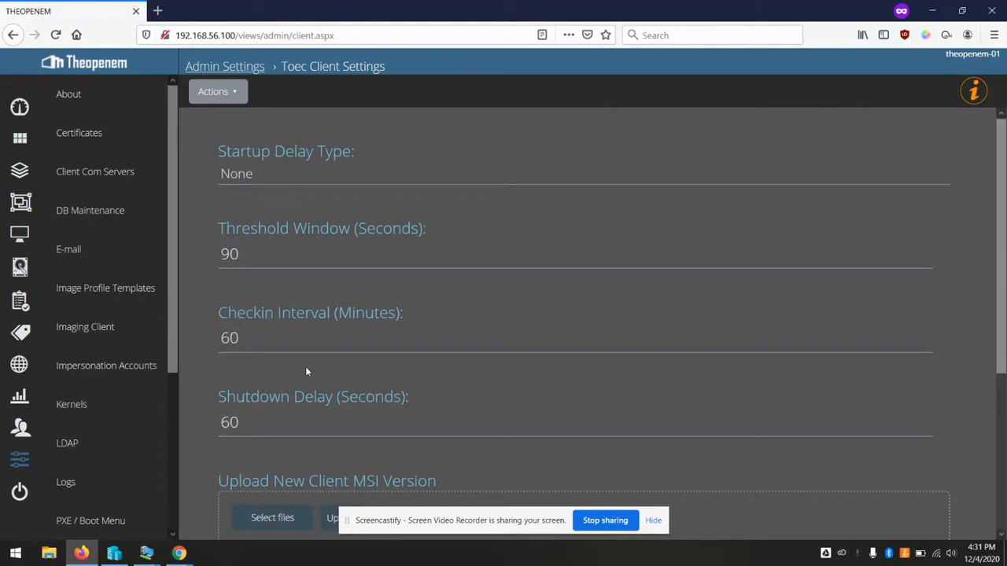
Step: Export the 64-bit Toec client MSI and save the Toec-1.2.0-x64.msi file
{"action": "left_click", "coordinate": [234, 94]}
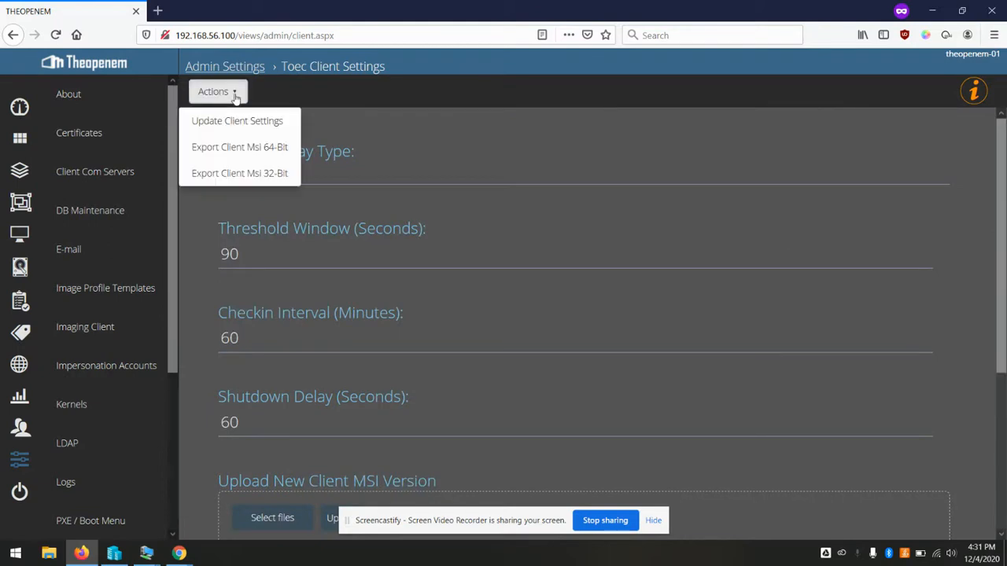
{"action": "left_click", "coordinate": [265, 159]}
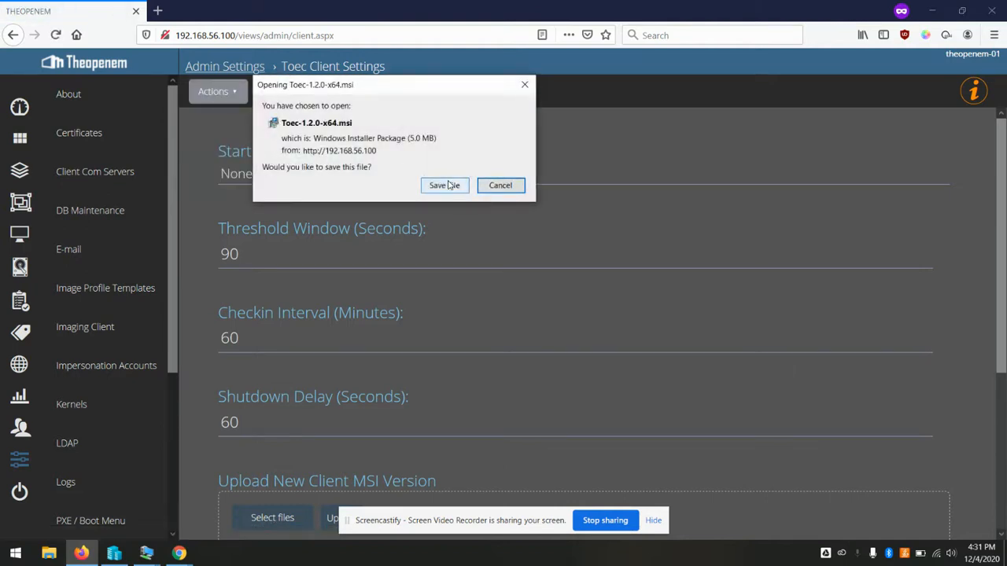
{"action": "left_click", "coordinate": [445, 185]}
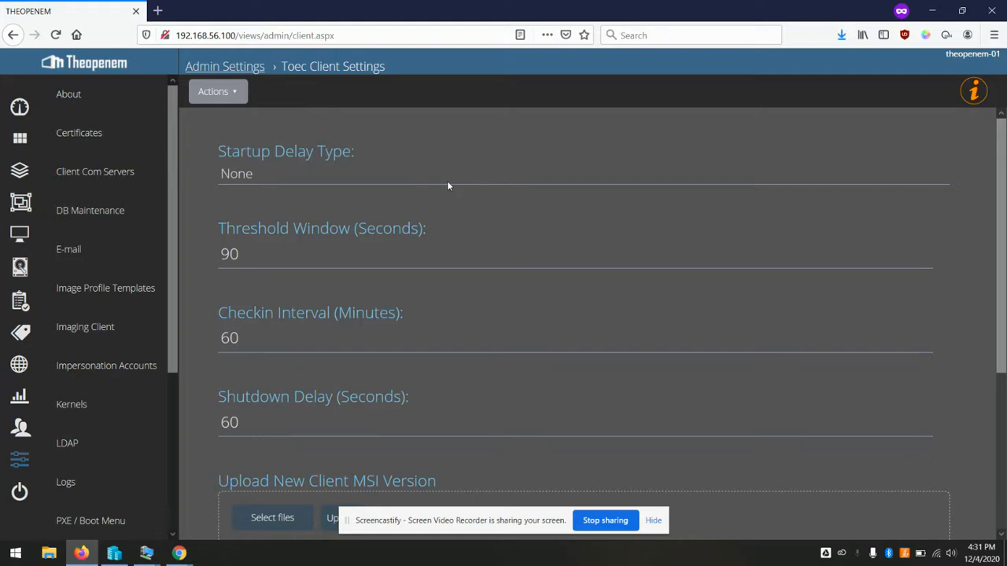
Step: Export the 32-bit Toec client MSI and save the Toec-1.2.0-x86.msi file
{"action": "left_click", "coordinate": [224, 92]}
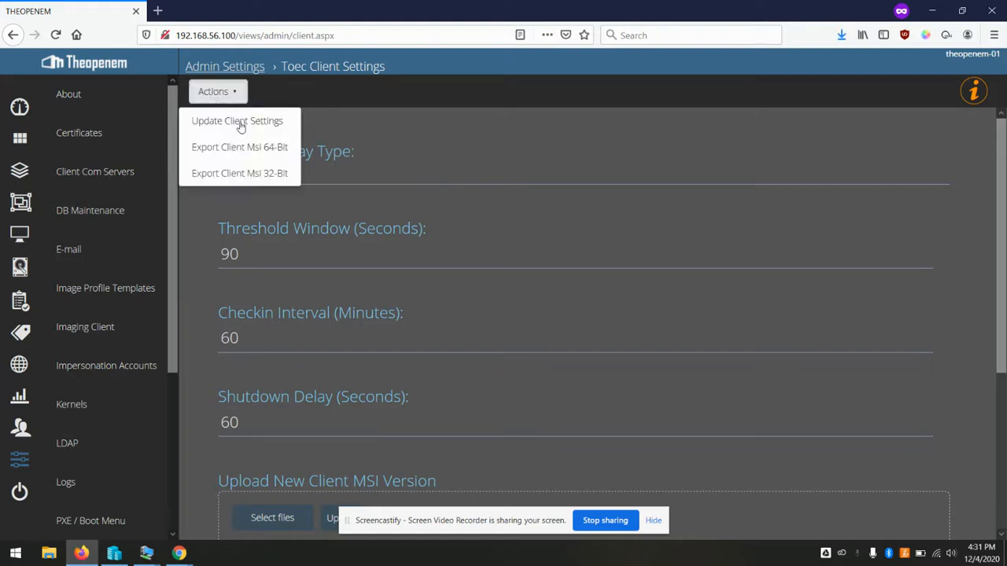
{"action": "left_click", "coordinate": [227, 176]}
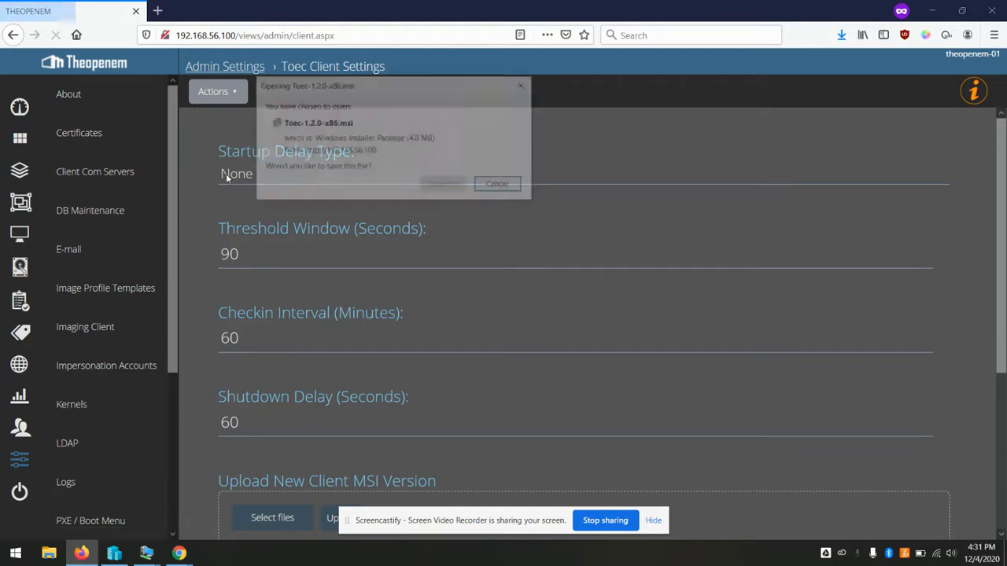
{"action": "left_click", "coordinate": [461, 187]}
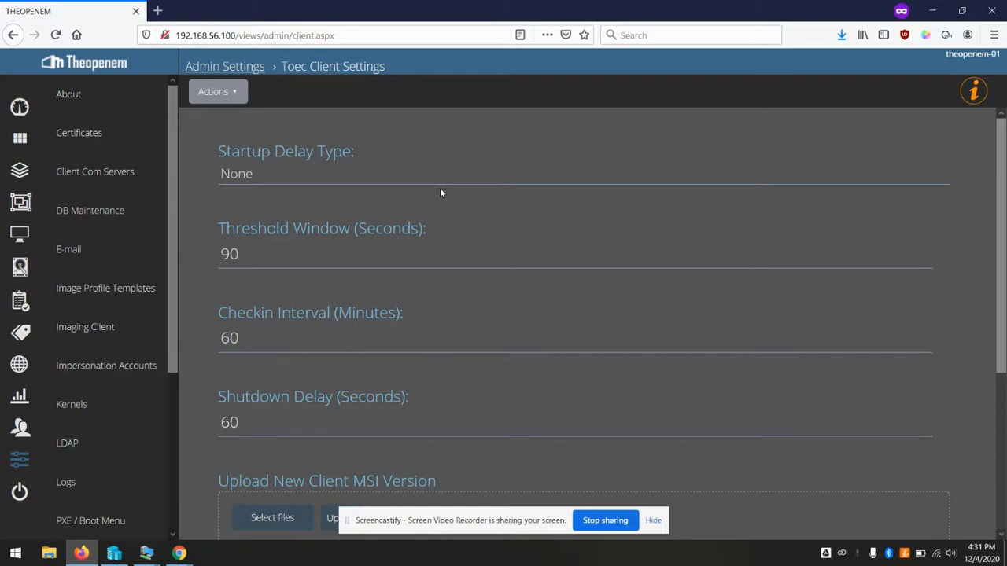
Step: Place the downloaded Toec-1.2.0-x64(2).msi on the host desktop and copy it
{"action": "left_click", "coordinate": [840, 36]}
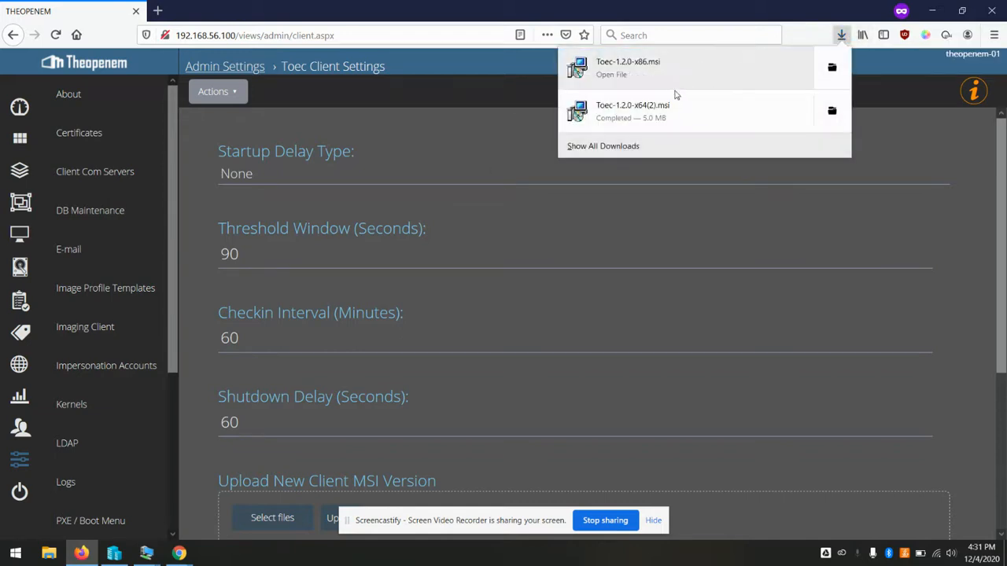
{"action": "left_click_drag", "start_coordinate": [627, 109], "coordinate": [494, 195]}
{"action": "left_click", "coordinate": [395, 241]}
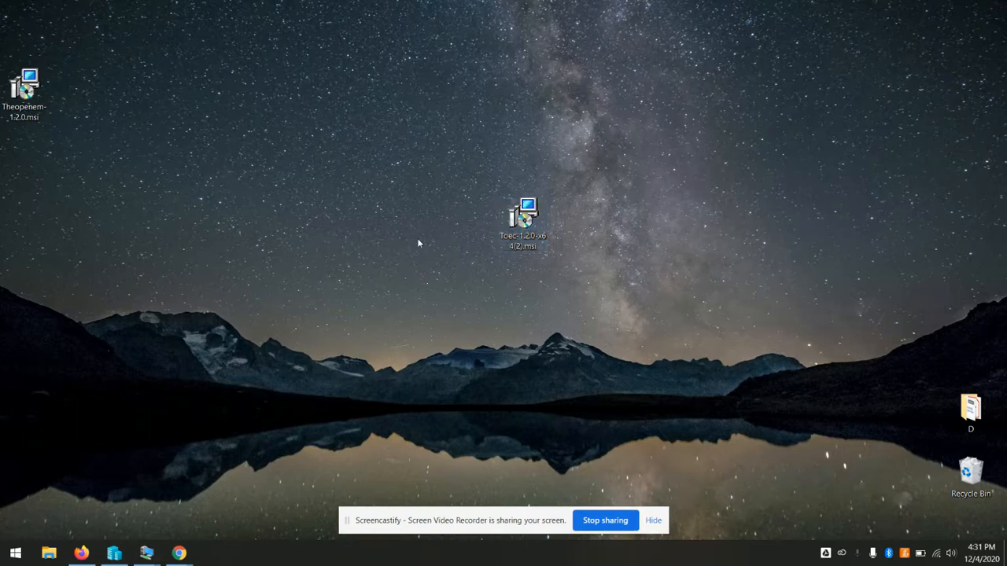
{"action": "left_click", "coordinate": [520, 235]}
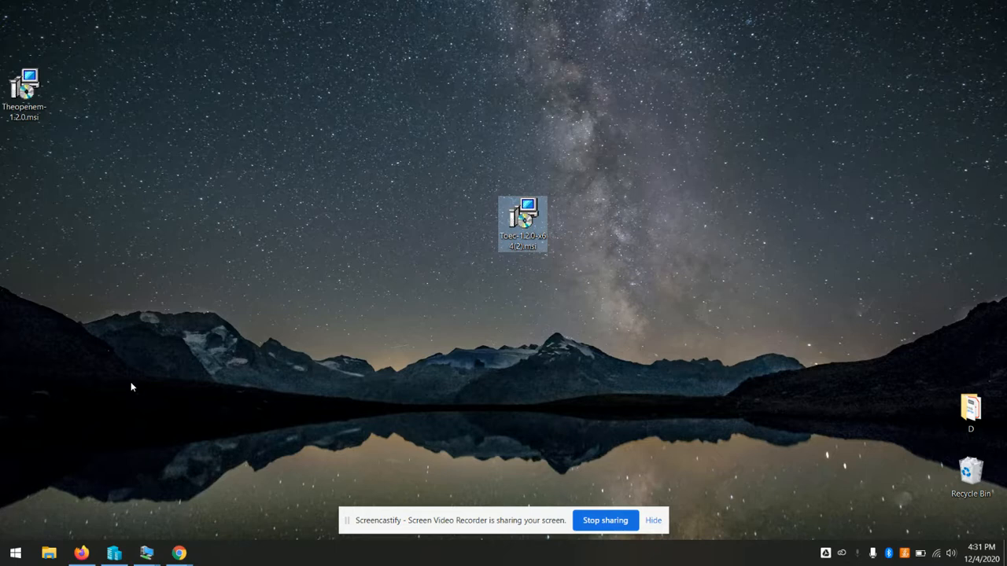
Step: Switch to the TestUpload virtual machine and paste the copied 64-bit Toec installer onto its desktop
{"action": "mouse_move", "coordinate": [142, 559]}
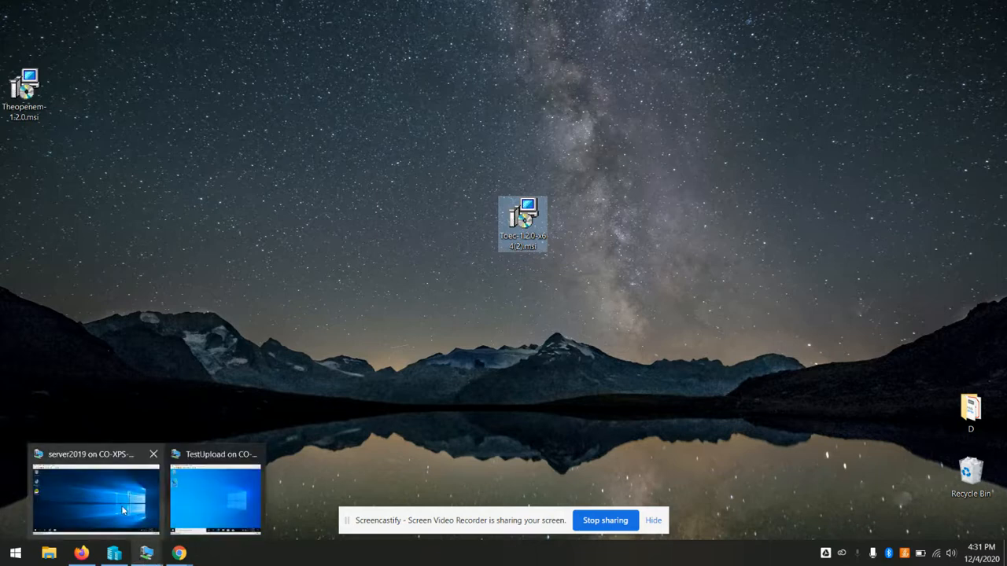
{"action": "left_click", "coordinate": [109, 503]}
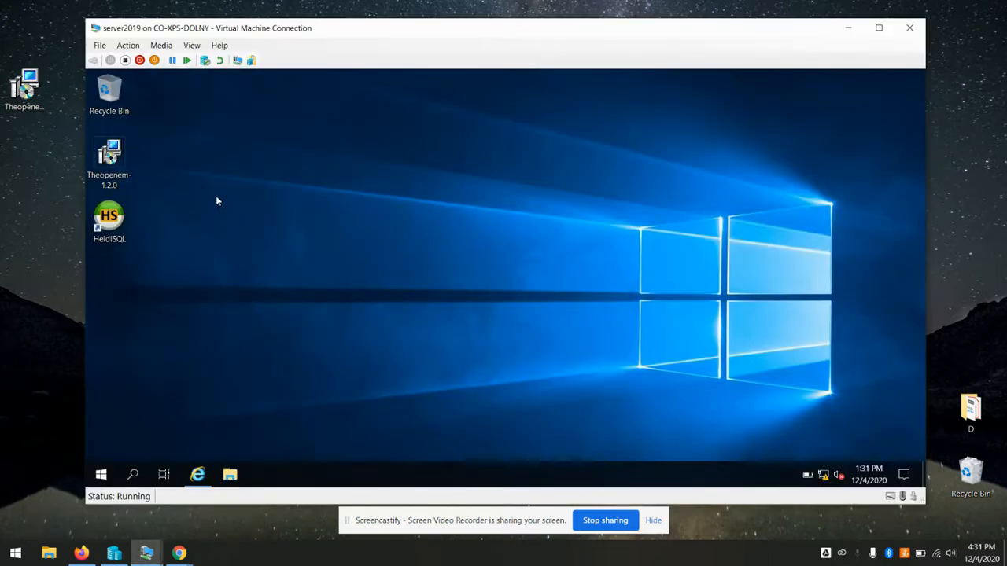
{"action": "mouse_move", "coordinate": [146, 554]}
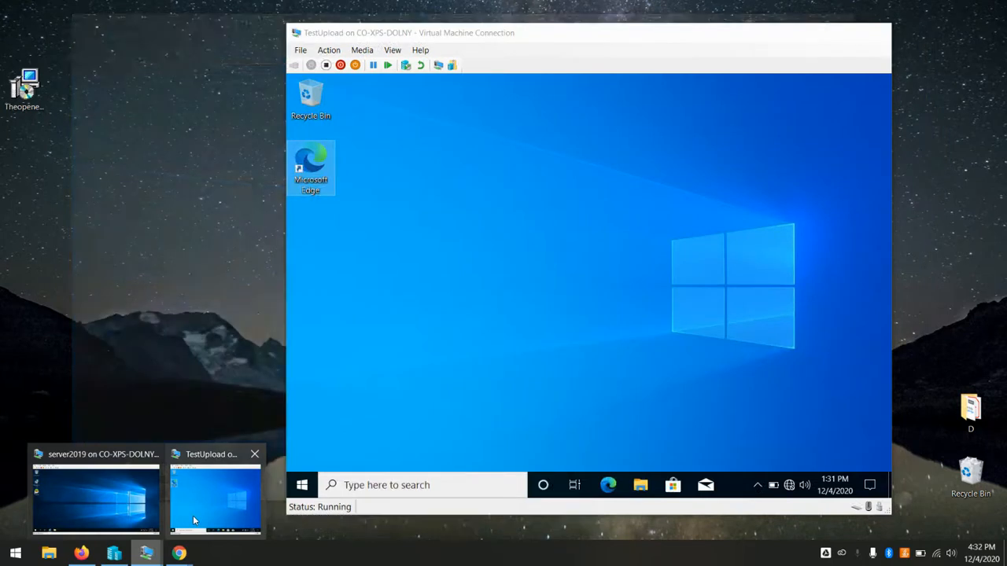
{"action": "left_click", "coordinate": [193, 515]}
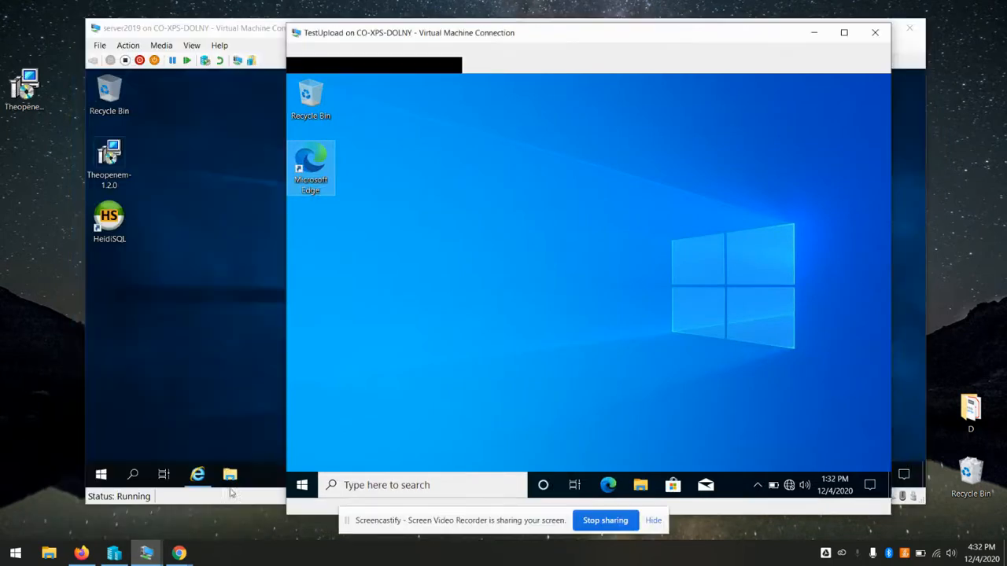
{"action": "right_click", "coordinate": [545, 288]}
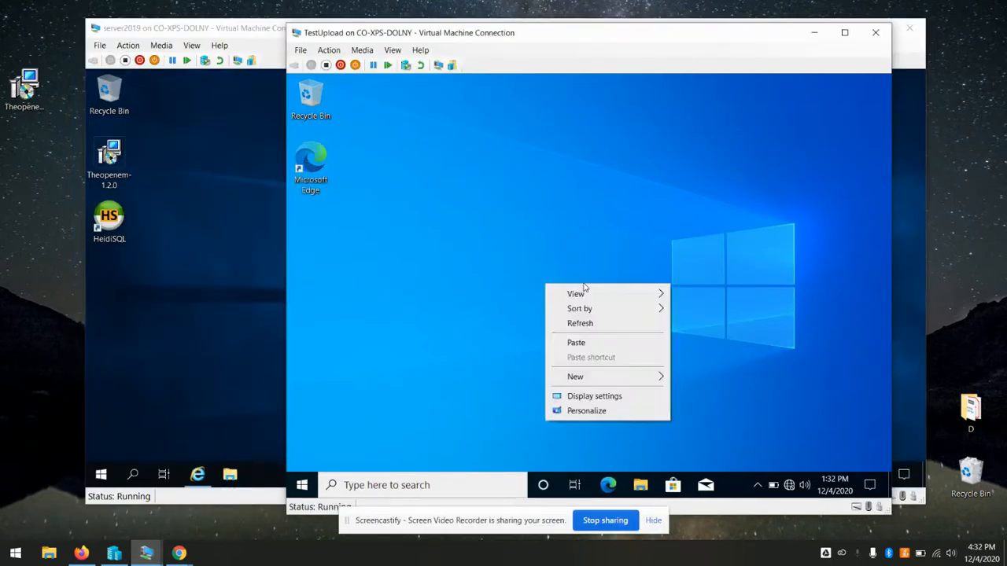
{"action": "left_click", "coordinate": [582, 348]}
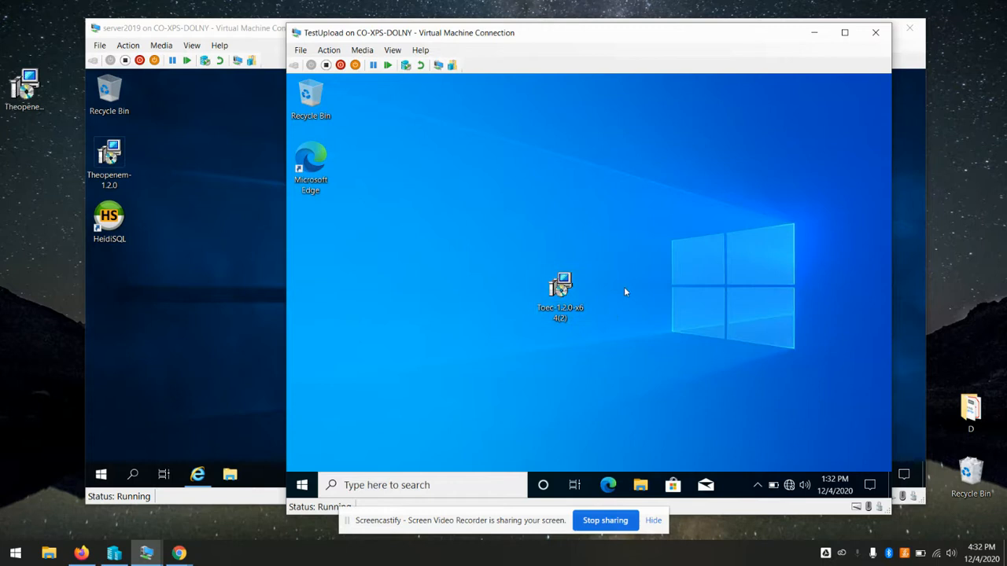
Step: Run the Toec-1.2.0-x64(2) installer on the TestUpload virtual machine and complete the setup wizard
{"action": "double_click", "coordinate": [576, 284]}
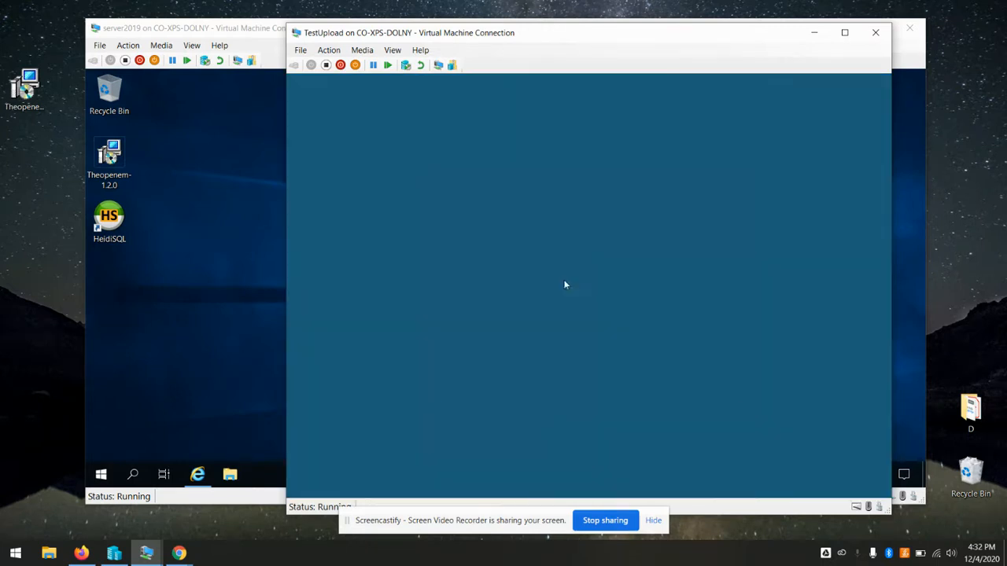
{"action": "left_click", "coordinate": [508, 372]}
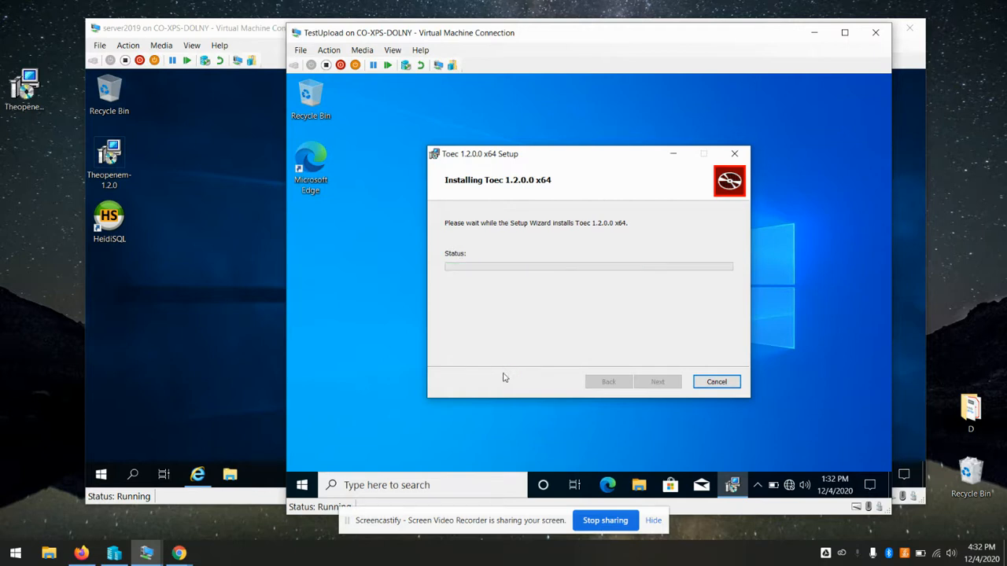
{"action": "left_click", "coordinate": [660, 384]}
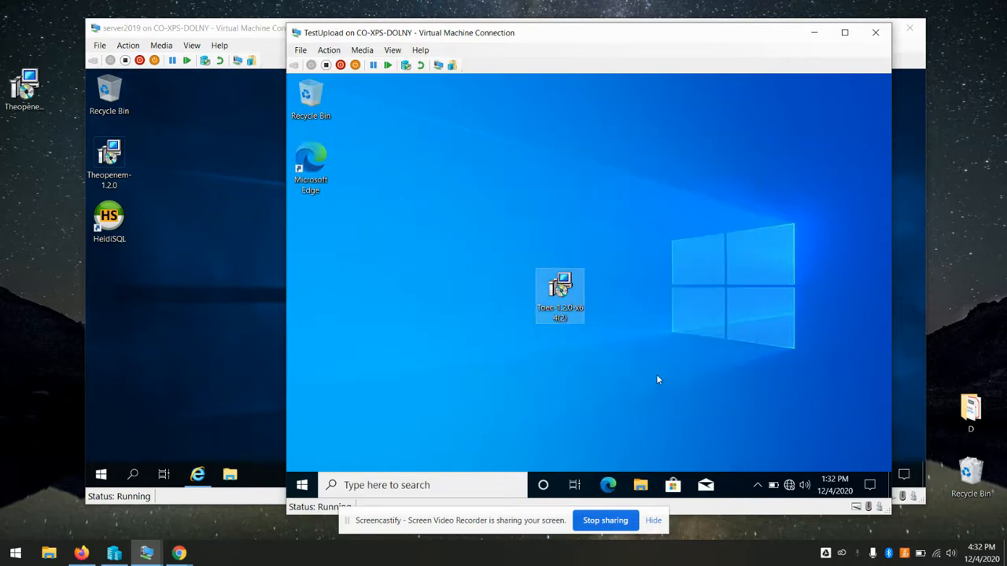
{"action": "left_click", "coordinate": [658, 306]}
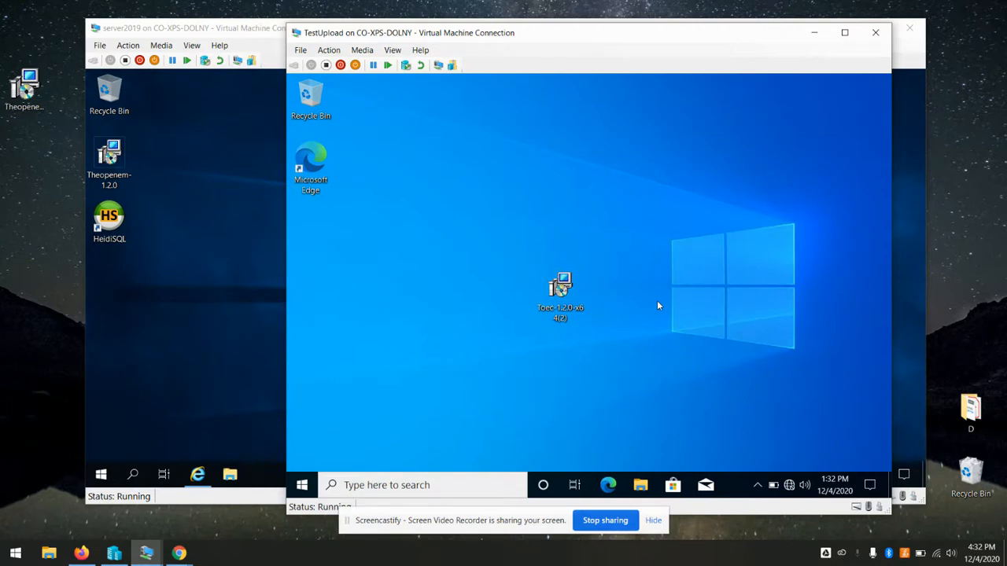
Step: Open the Services console on the TestUpload virtual machine by running services.msc
{"action": "key", "text": "super+r"}
{"action": "type", "text": "services"}
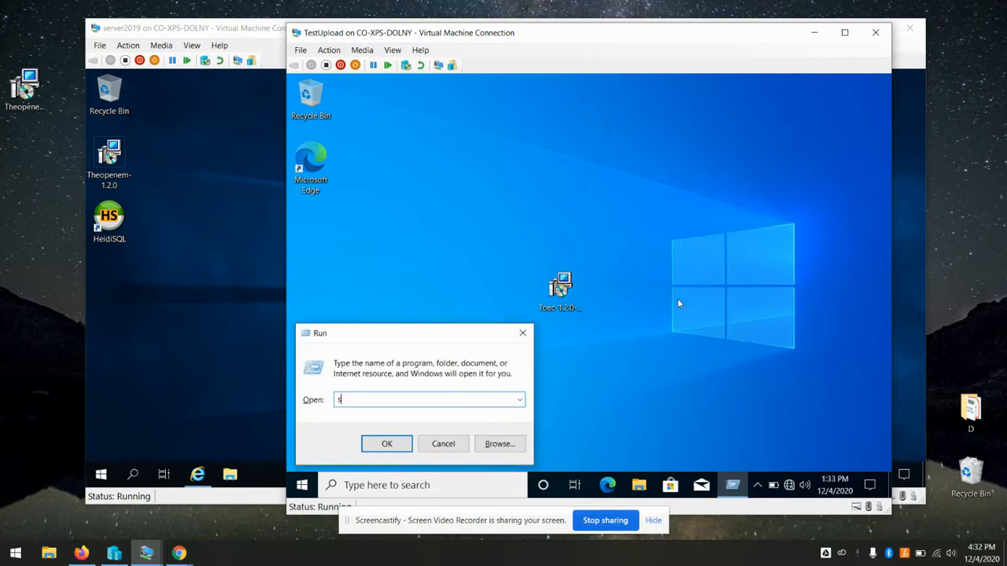
{"action": "type", "text": ".msc"}
{"action": "key", "text": "Return"}
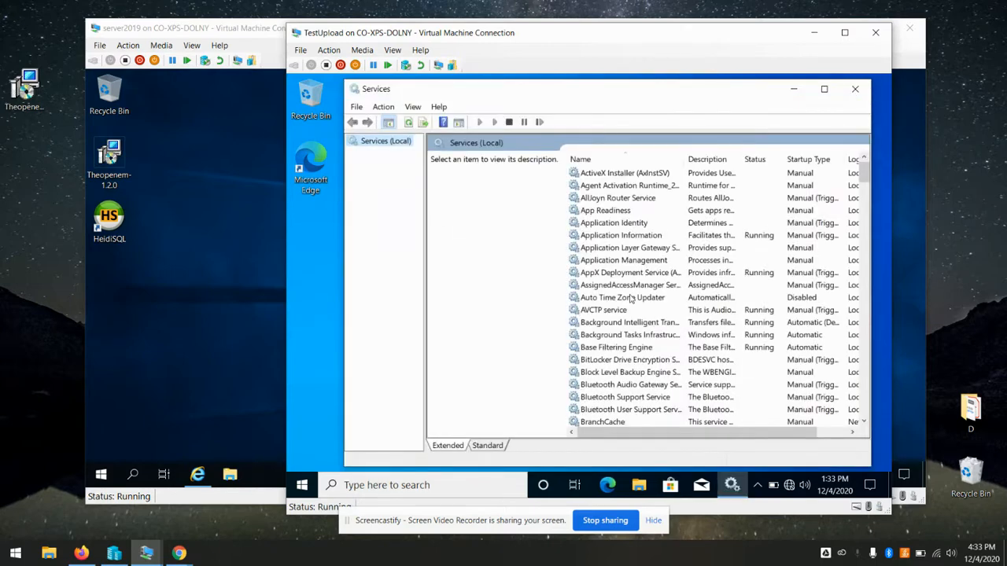
Step: Find the Toec service in the list, check its status and startup type, and close the Services console
{"action": "scroll", "coordinate": [630, 298], "scroll_direction": "down", "scroll_amount": 20}
{"action": "scroll", "coordinate": [629, 298], "scroll_direction": "down", "scroll_amount": 20}
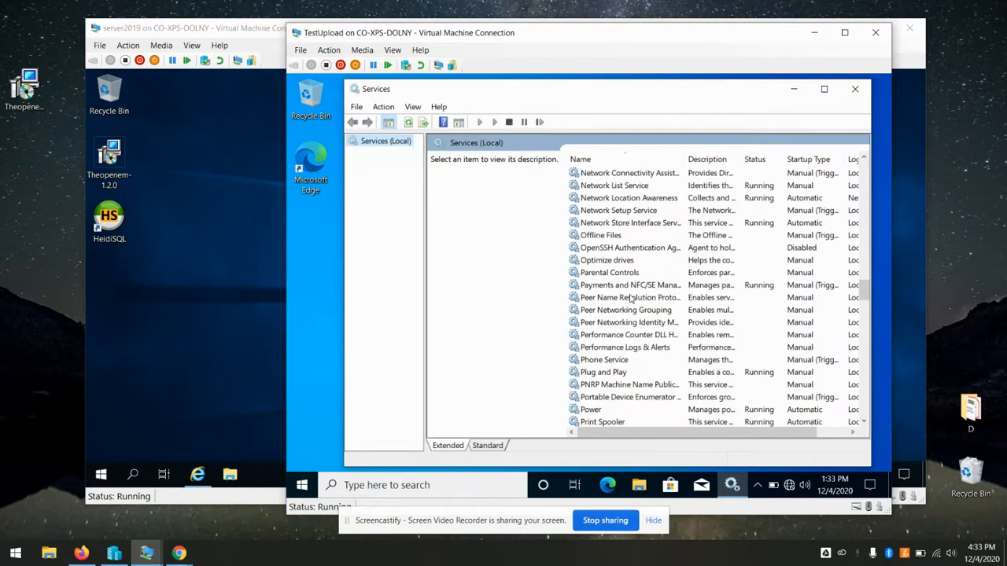
{"action": "scroll", "coordinate": [630, 298], "scroll_direction": "down", "scroll_amount": 8}
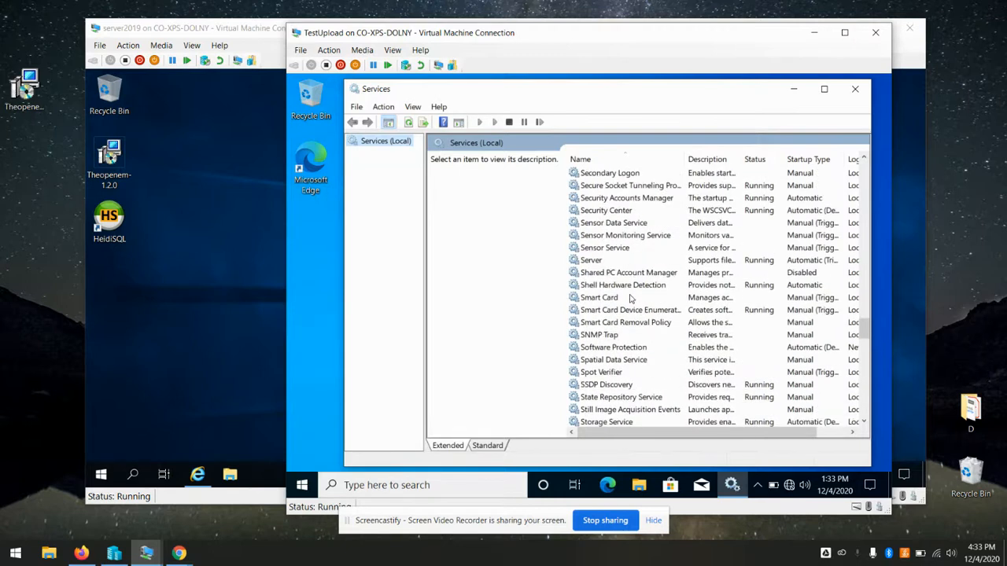
{"action": "left_click", "coordinate": [631, 298]}
{"action": "key", "text": "t"}
{"action": "left_click", "coordinate": [589, 239]}
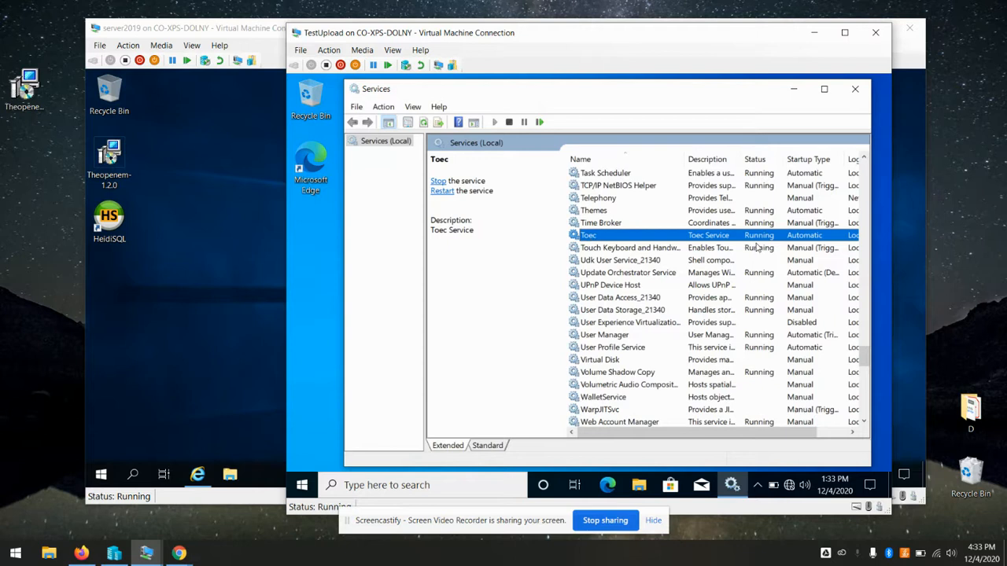
{"action": "left_click", "coordinate": [856, 92]}
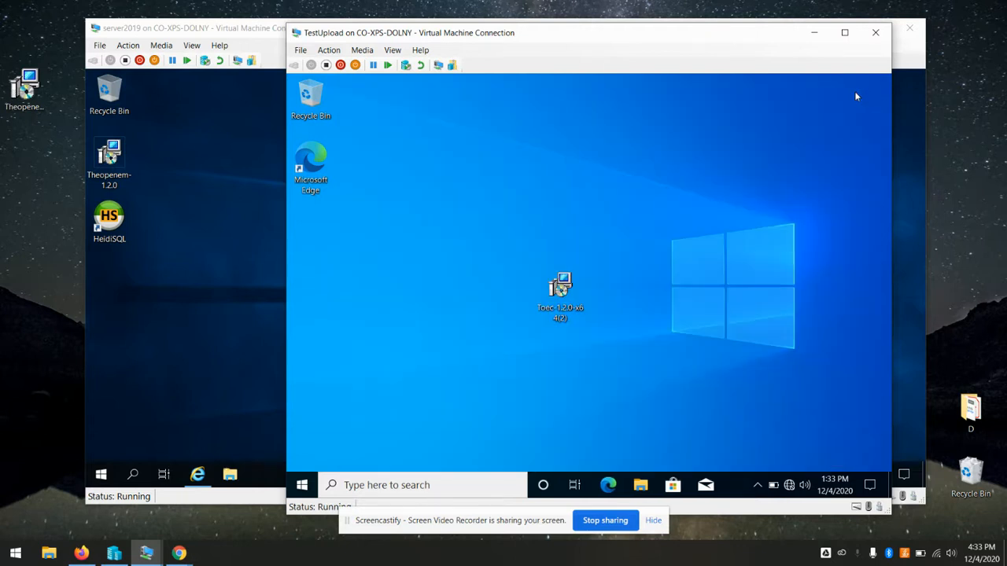
Step: Switch back to the Theopenem console in Firefox and check the list of active computers
{"action": "left_click", "coordinate": [83, 554]}
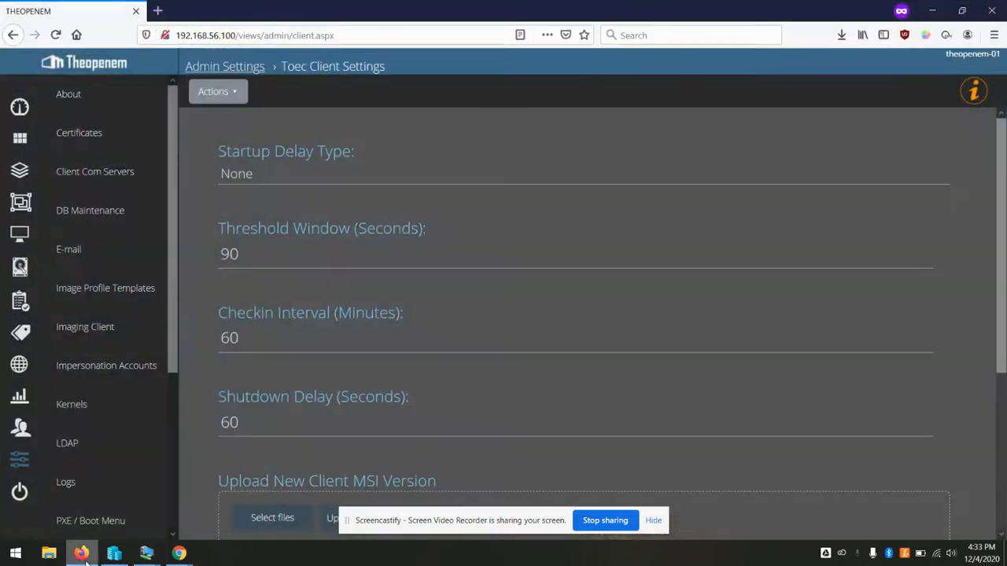
{"action": "left_click", "coordinate": [20, 239]}
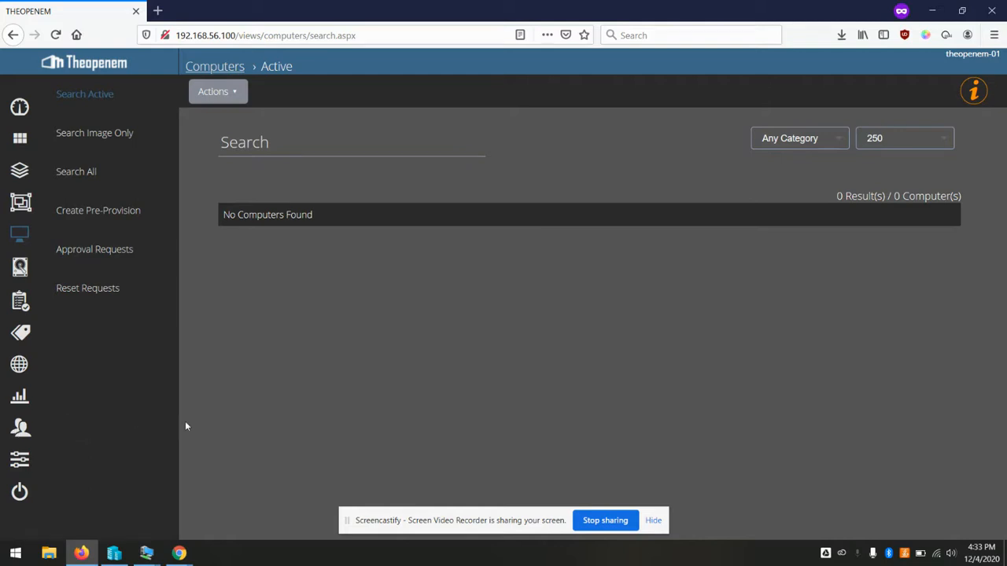
Step: Review the provisioning options in the admin security settings, and check the computer approval requests
{"action": "left_click", "coordinate": [18, 462]}
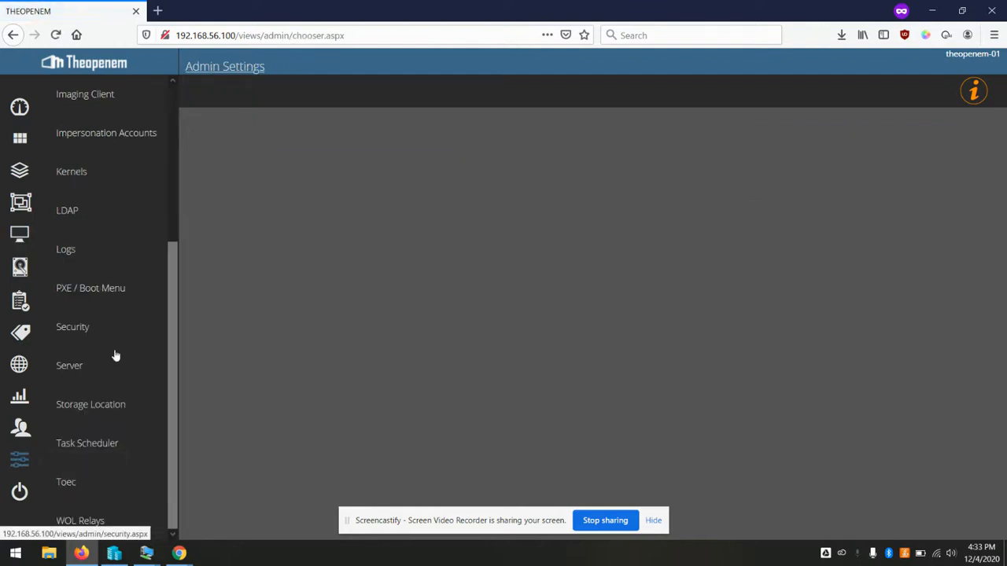
{"action": "left_click", "coordinate": [77, 335]}
{"action": "scroll", "coordinate": [409, 307], "scroll_direction": "down", "scroll_amount": 1}
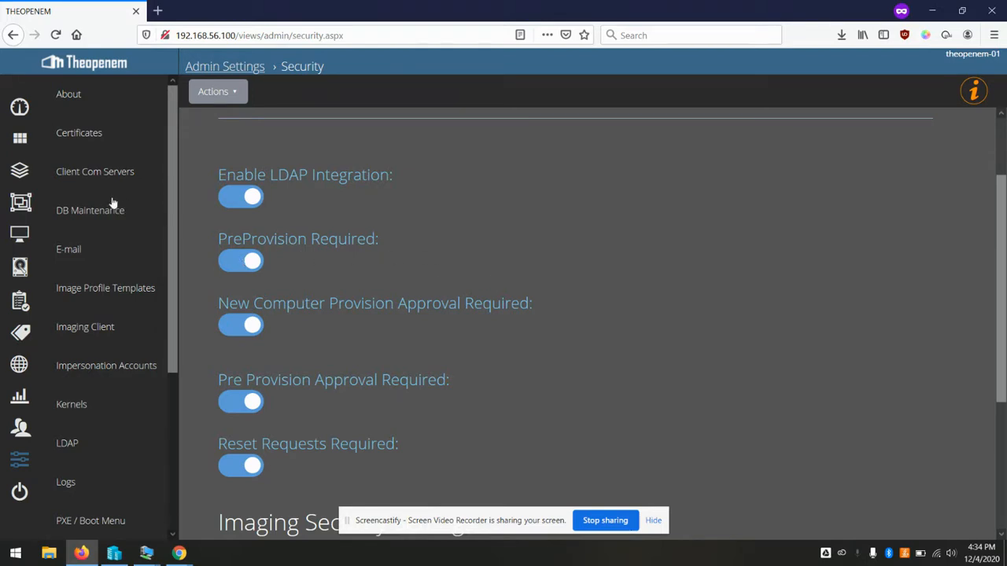
{"action": "scroll", "coordinate": [113, 202], "scroll_direction": "down", "scroll_amount": 3}
{"action": "scroll", "coordinate": [112, 202], "scroll_direction": "up", "scroll_amount": 3}
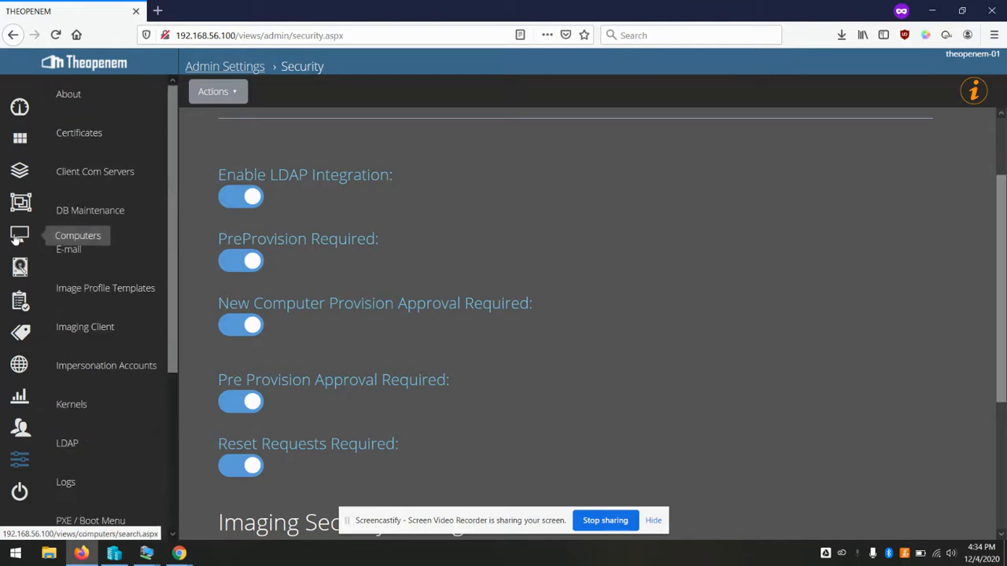
{"action": "left_click", "coordinate": [17, 239]}
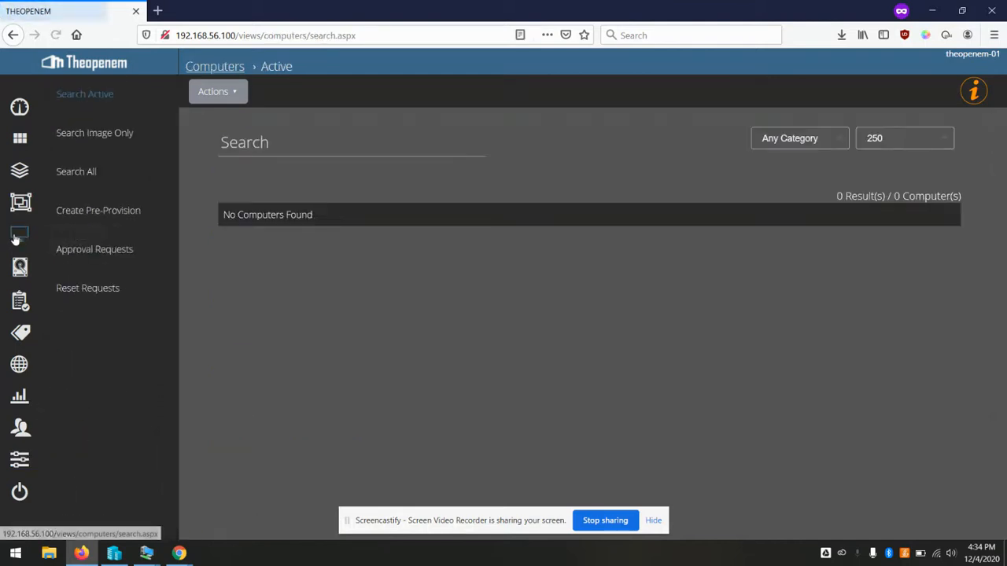
{"action": "left_click", "coordinate": [102, 256]}
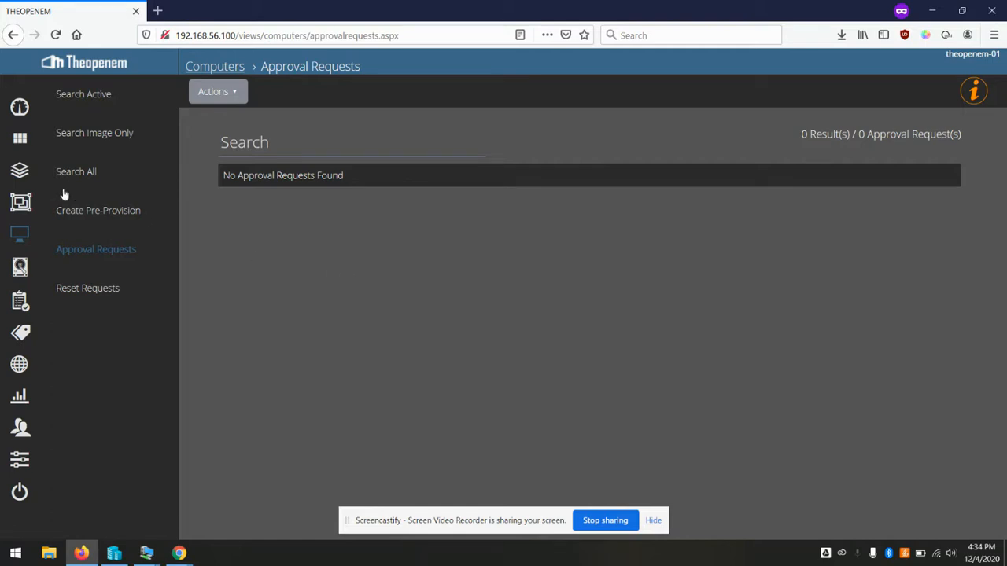
{"action": "left_click", "coordinate": [71, 217]}
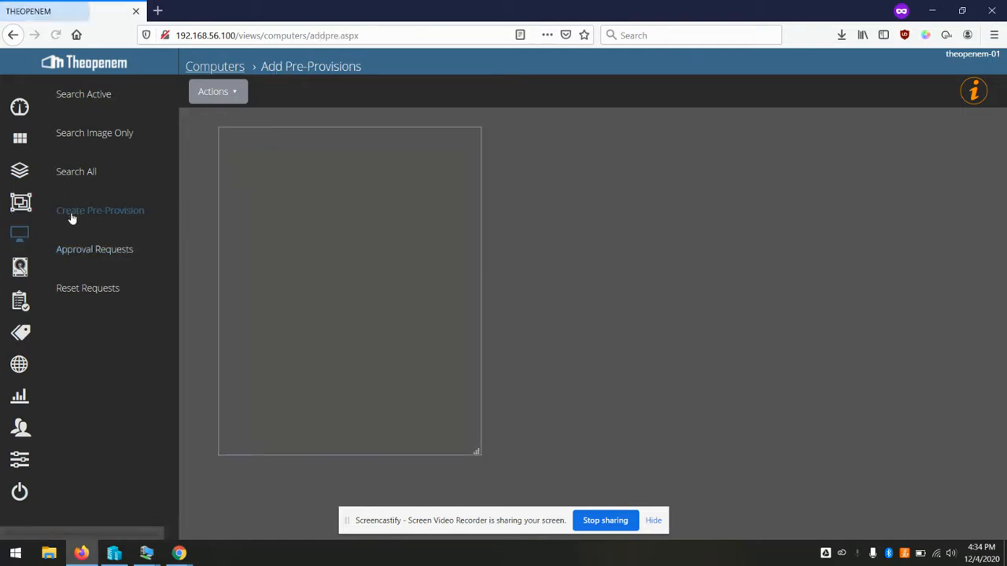
{"action": "type", "text": "fjsadjf"}
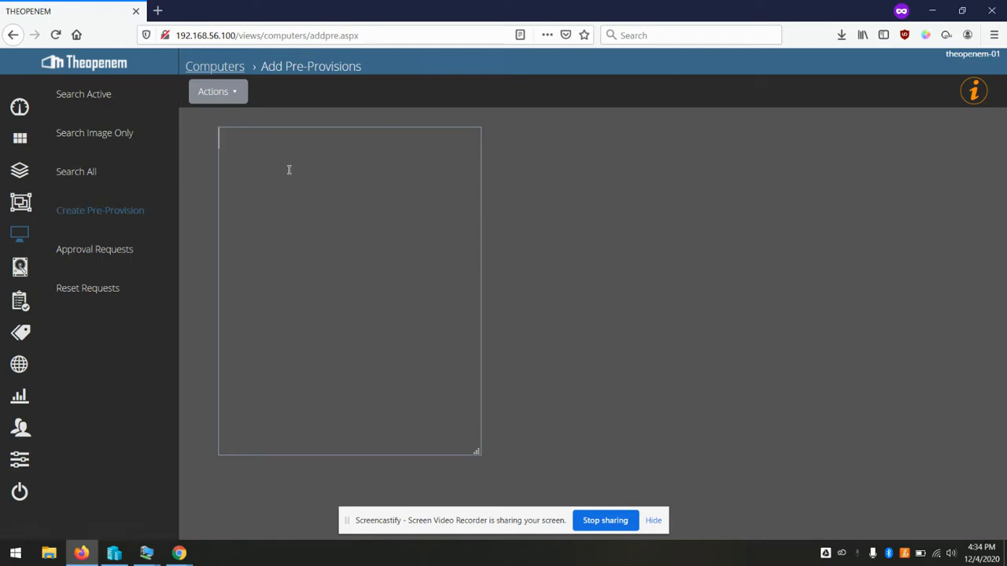
{"action": "left_click", "coordinate": [228, 84]}
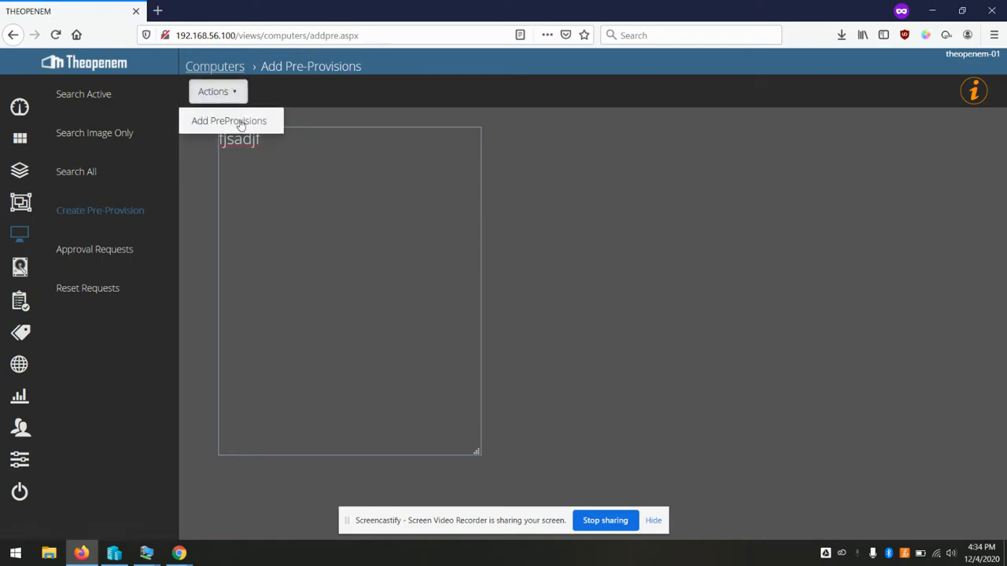
{"action": "left_click", "coordinate": [345, 152]}
{"action": "key", "text": "BackSpace"}
{"action": "key", "text": "BackSpace"}
{"action": "key", "text": "BackSpace"}
{"action": "key", "text": "BackSpace"}
{"action": "key", "text": "BackSpace"}
{"action": "key", "text": "BackSpace"}
{"action": "key", "text": "BackSpace"}
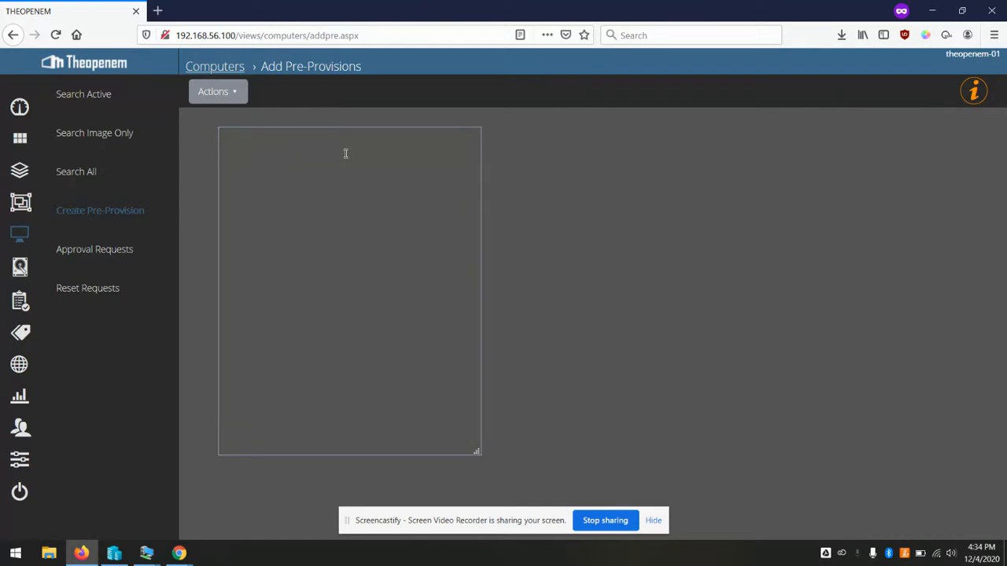
Step: Turn off PreProvision Required and Pre Provision Approval Required in the admin security settings, and save the changes
{"action": "left_click", "coordinate": [20, 459]}
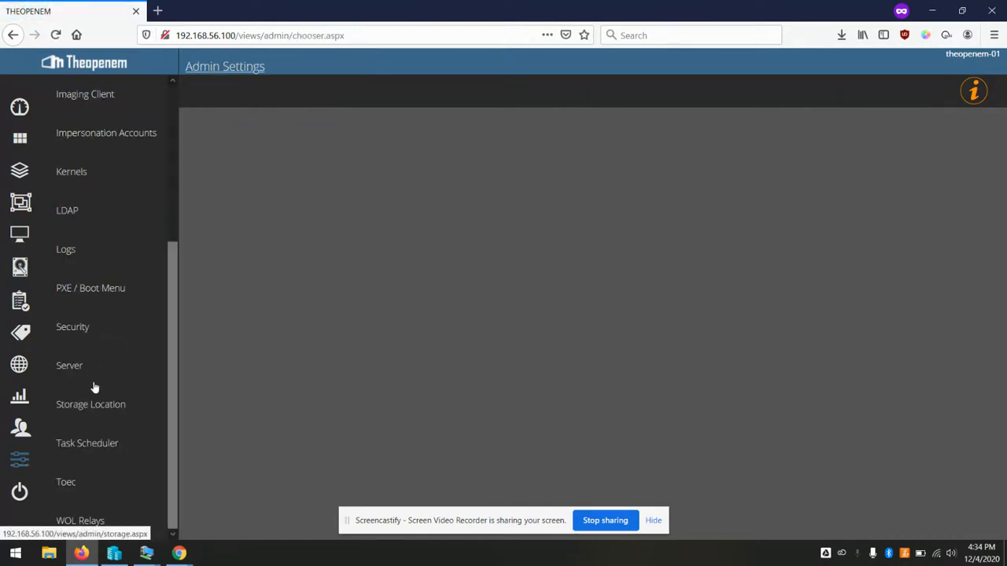
{"action": "left_click", "coordinate": [81, 329]}
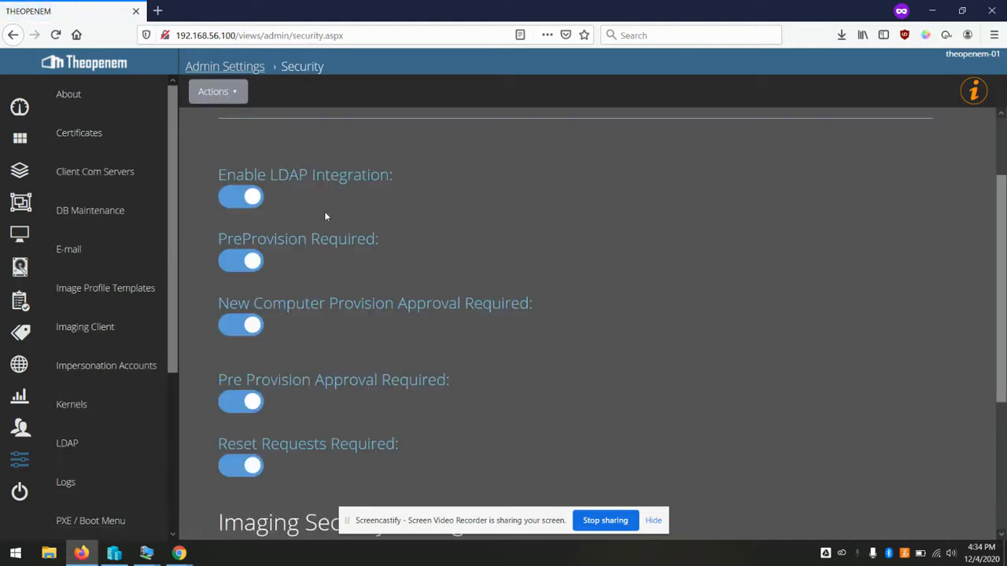
{"action": "left_click", "coordinate": [244, 262]}
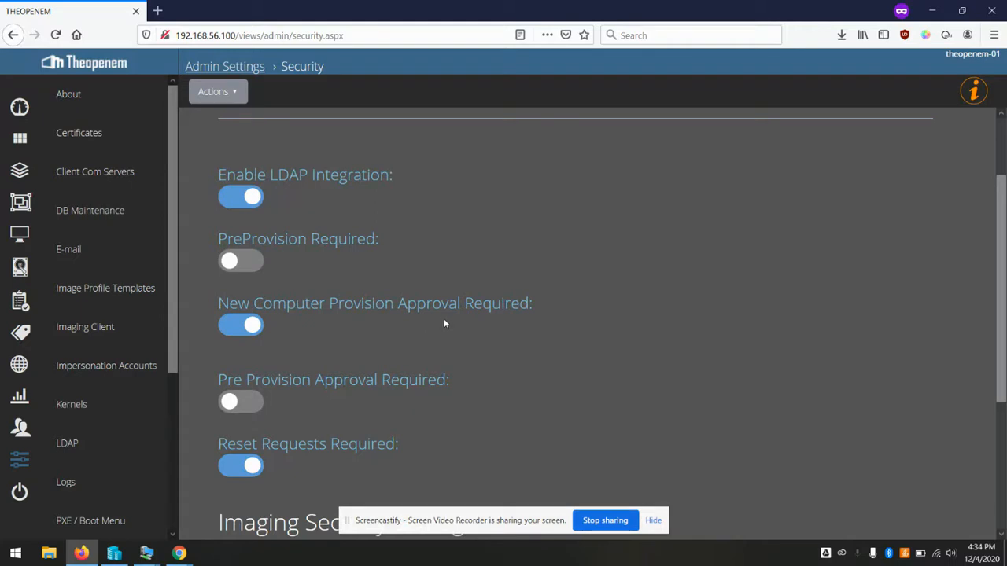
{"action": "left_click", "coordinate": [223, 92]}
{"action": "left_click", "coordinate": [236, 123]}
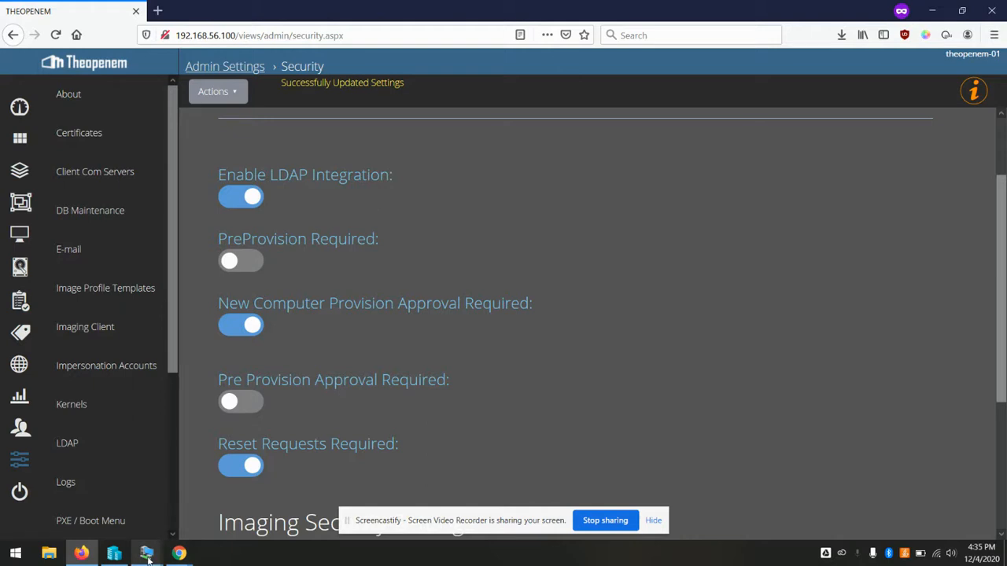
Step: Open the service log in C:\Program Files\Toec\logs on the TestUpload virtual machine and read its provisioning entries
{"action": "mouse_move", "coordinate": [148, 559]}
{"action": "left_click", "coordinate": [221, 488]}
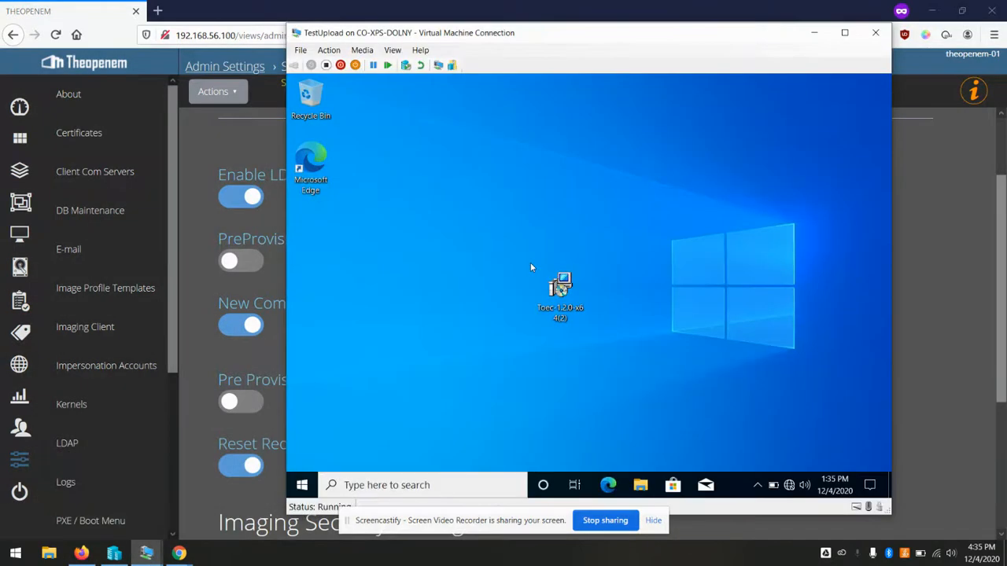
{"action": "left_click", "coordinate": [645, 485]}
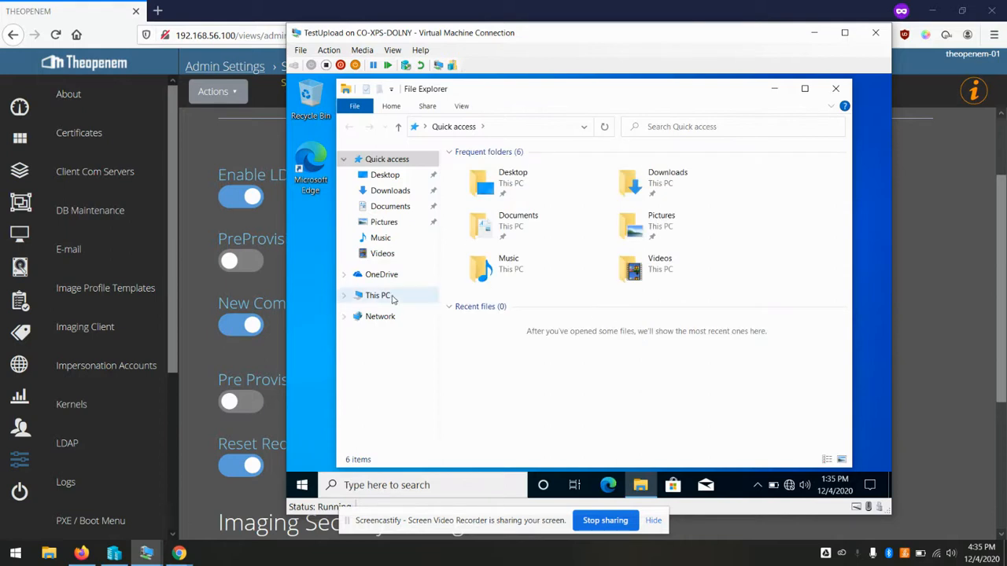
{"action": "left_click", "coordinate": [383, 300]}
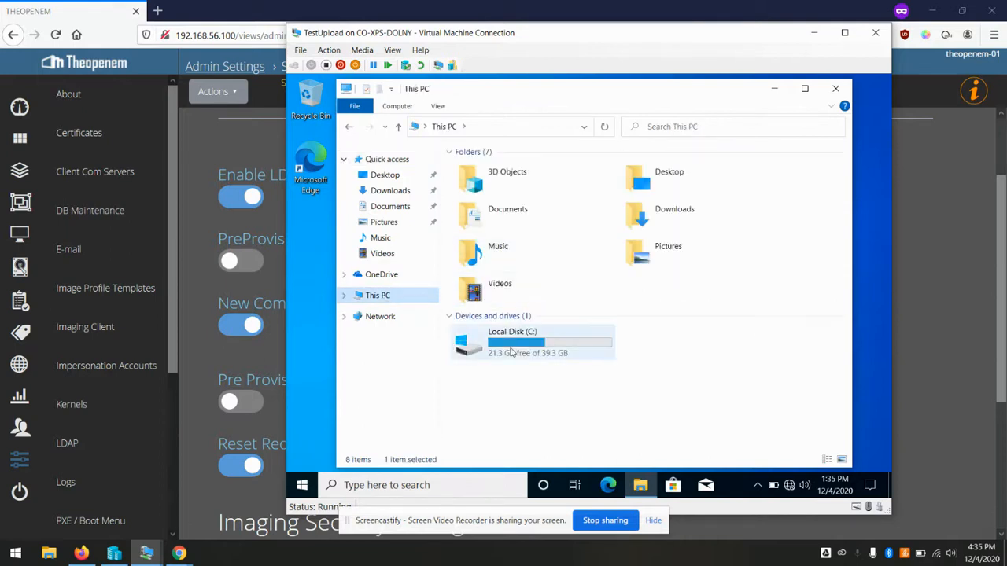
{"action": "double_click", "coordinate": [499, 343]}
{"action": "double_click", "coordinate": [513, 187]}
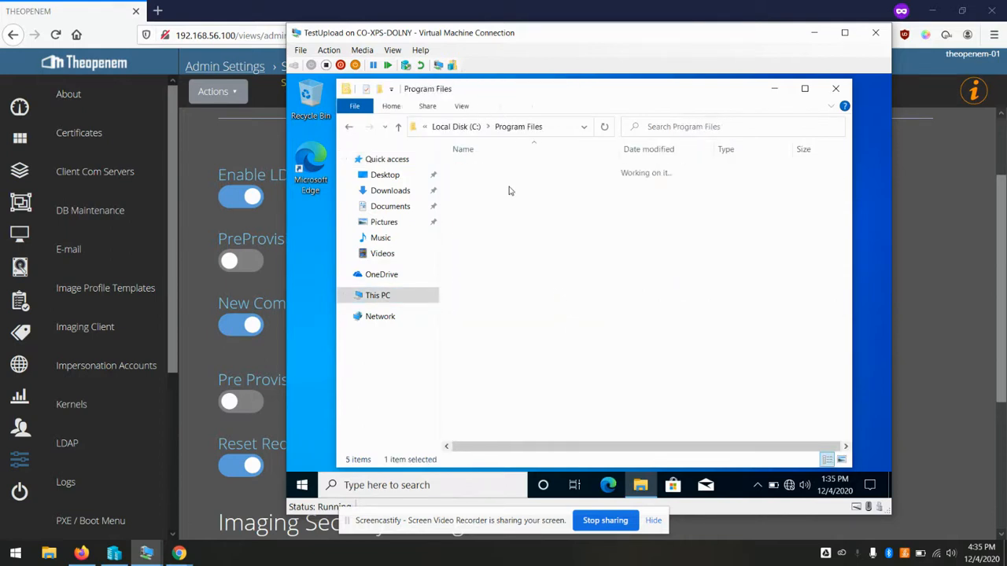
{"action": "double_click", "coordinate": [476, 212]}
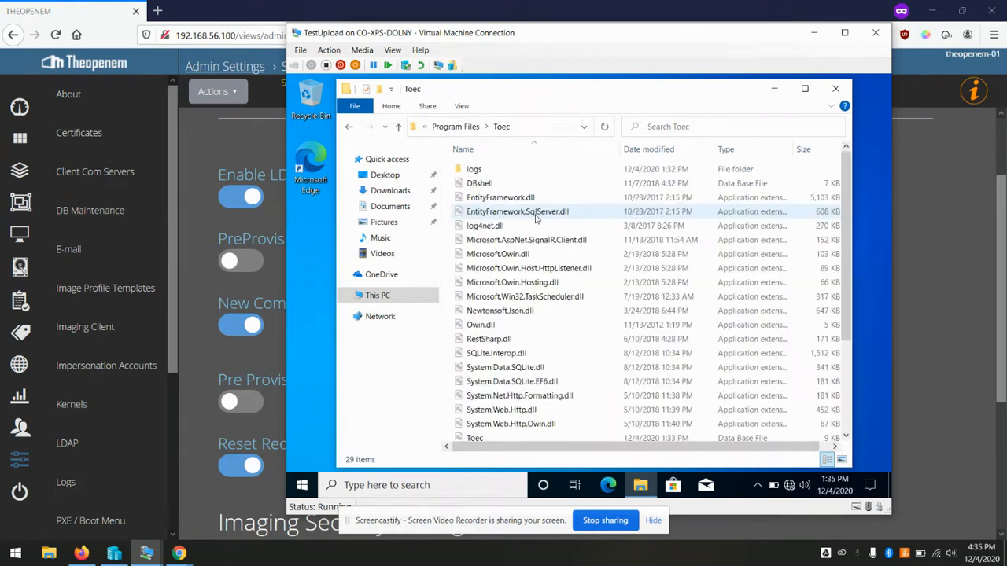
{"action": "double_click", "coordinate": [480, 170]}
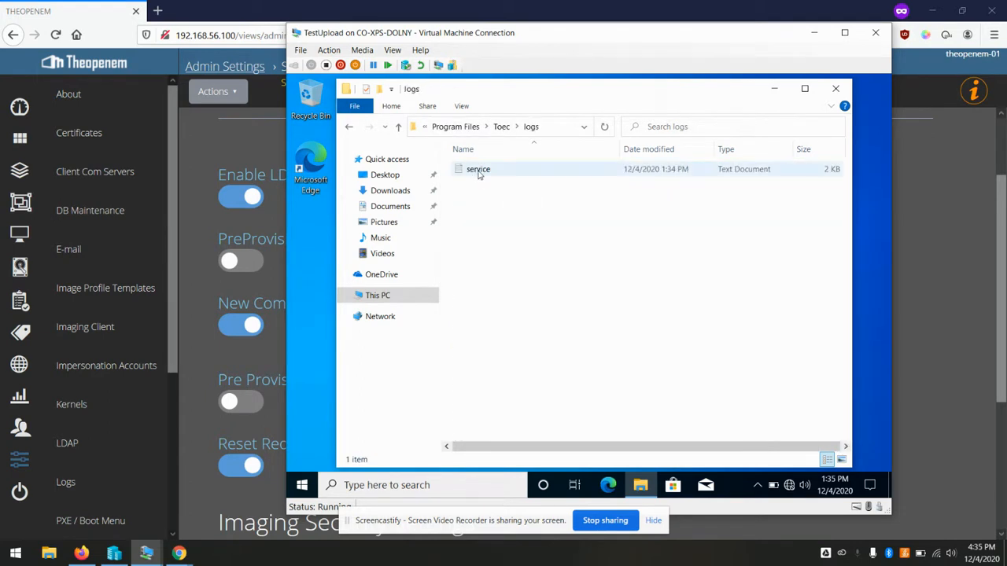
{"action": "double_click", "coordinate": [478, 171]}
{"action": "scroll", "coordinate": [589, 311], "scroll_direction": "right", "scroll_amount": 5}
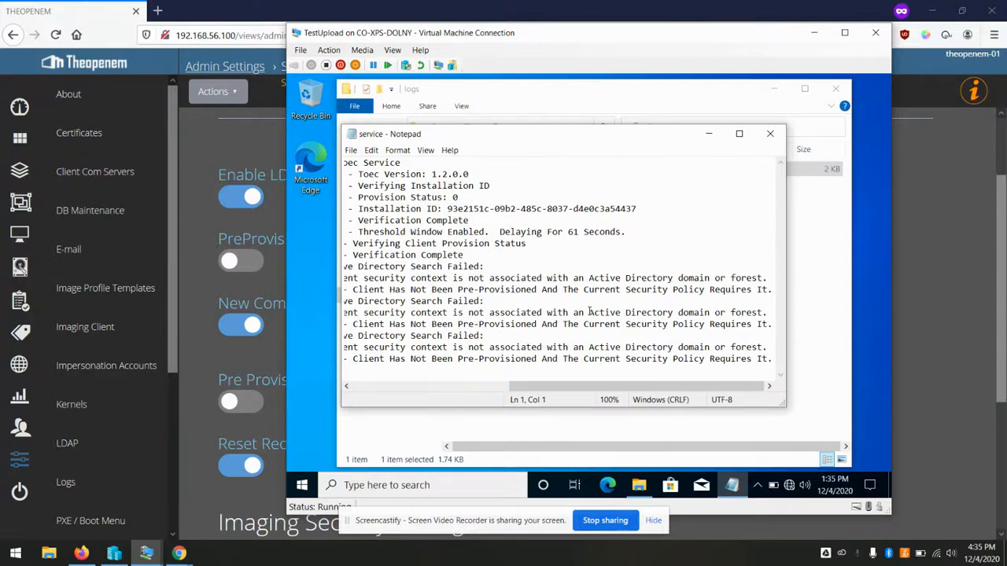
{"action": "left_click_drag", "start_coordinate": [688, 393], "coordinate": [721, 368]}
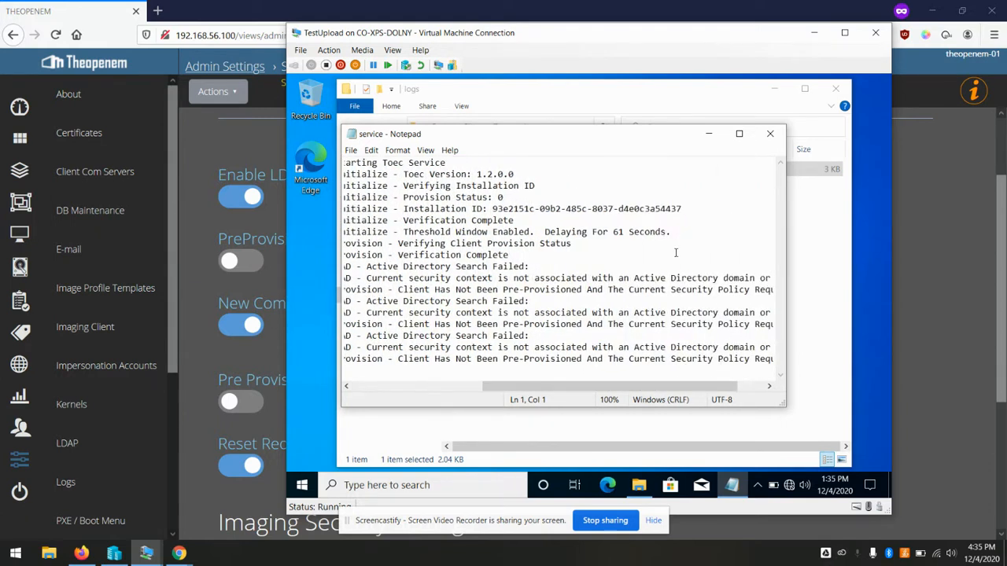
Step: Close and reopen the Toec service log to read its newest provisioning entry
{"action": "left_click", "coordinate": [779, 138]}
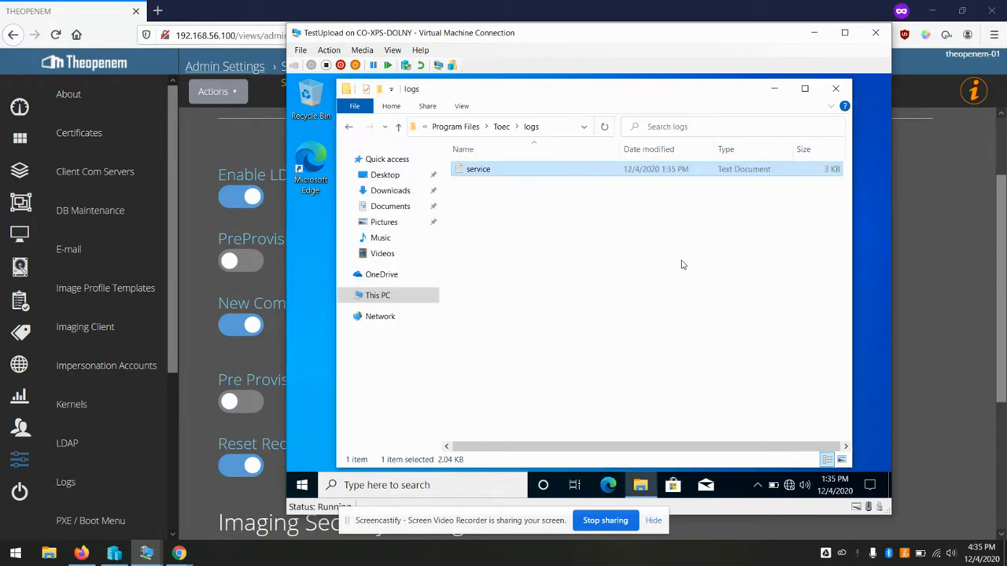
{"action": "double_click", "coordinate": [503, 172]}
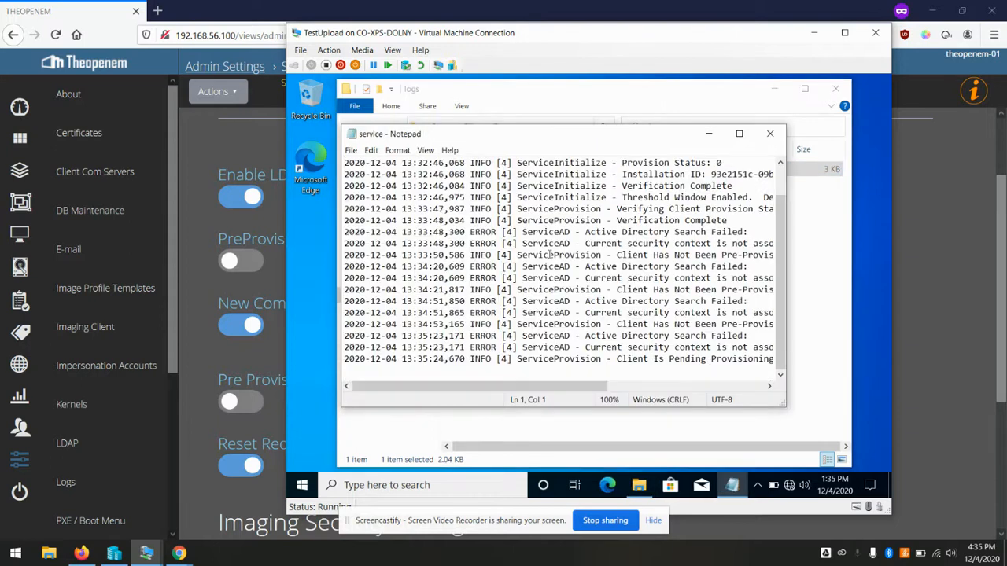
{"action": "left_click_drag", "start_coordinate": [506, 387], "coordinate": [589, 386]}
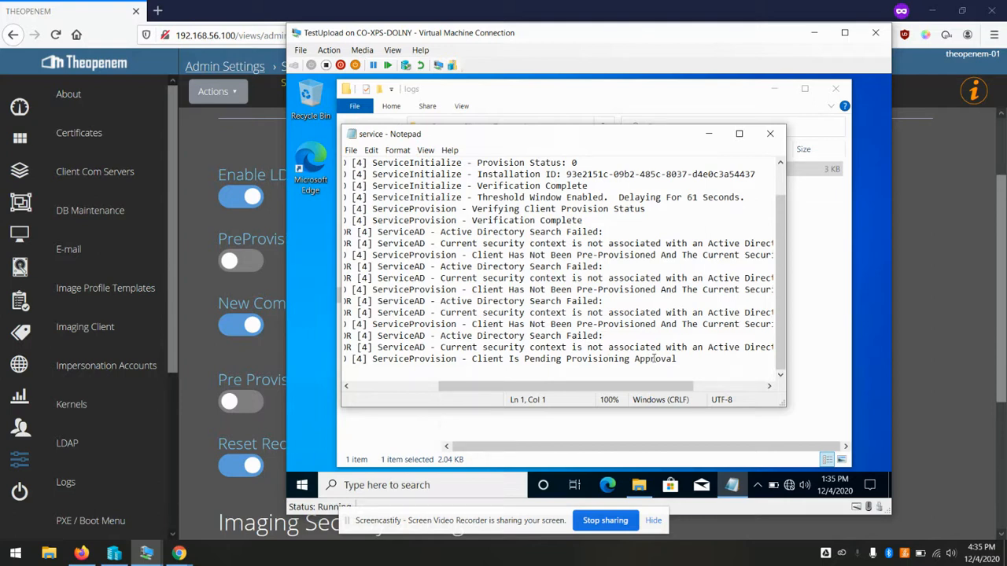
Step: Return to the Theopenem console and approve the pending approval request for DESKTOP-G6D3RHE
{"action": "left_click", "coordinate": [342, 5]}
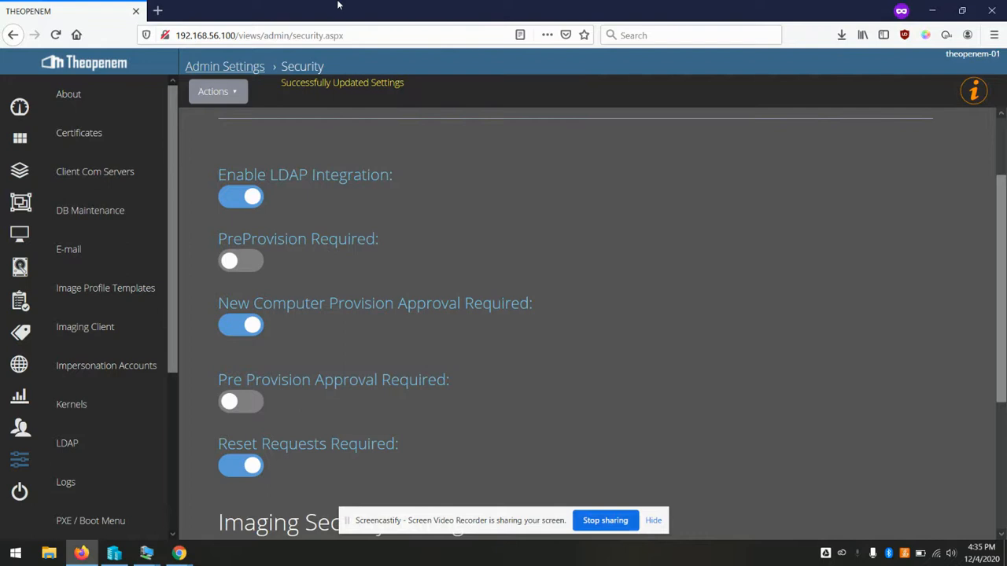
{"action": "left_click", "coordinate": [24, 239]}
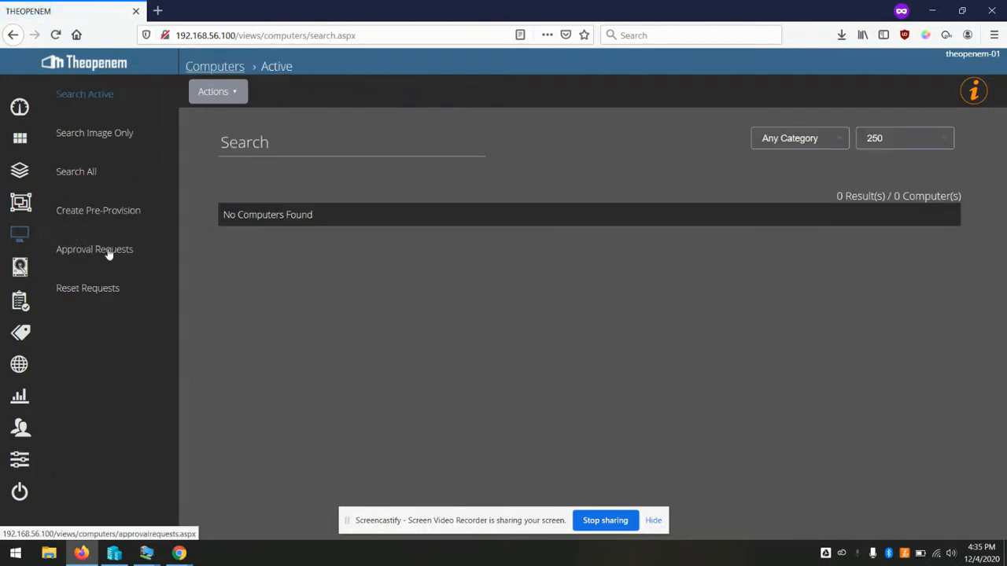
{"action": "left_click", "coordinate": [107, 250]}
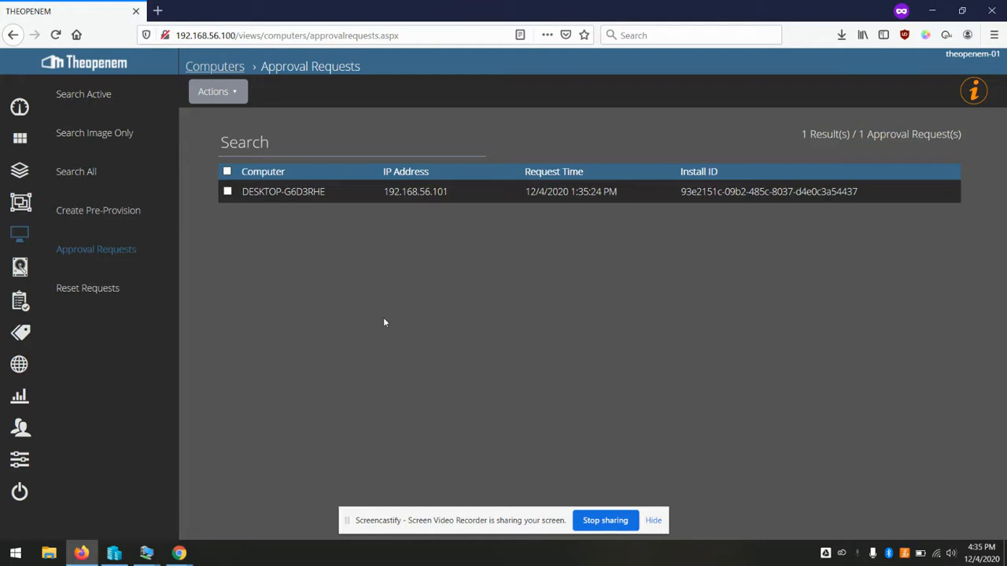
{"action": "left_click", "coordinate": [228, 192]}
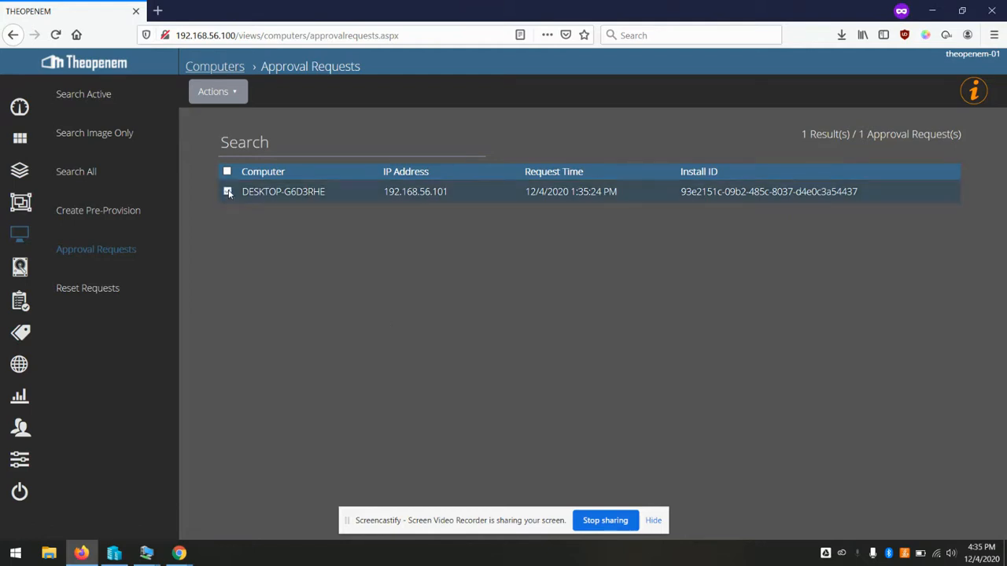
{"action": "left_click", "coordinate": [236, 94]}
{"action": "left_click", "coordinate": [252, 122]}
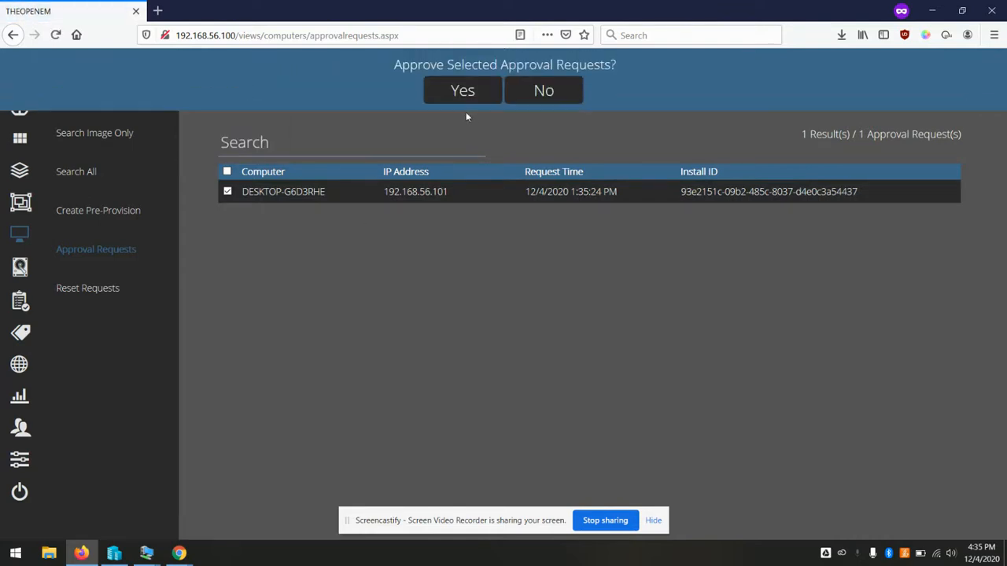
{"action": "left_click", "coordinate": [463, 92]}
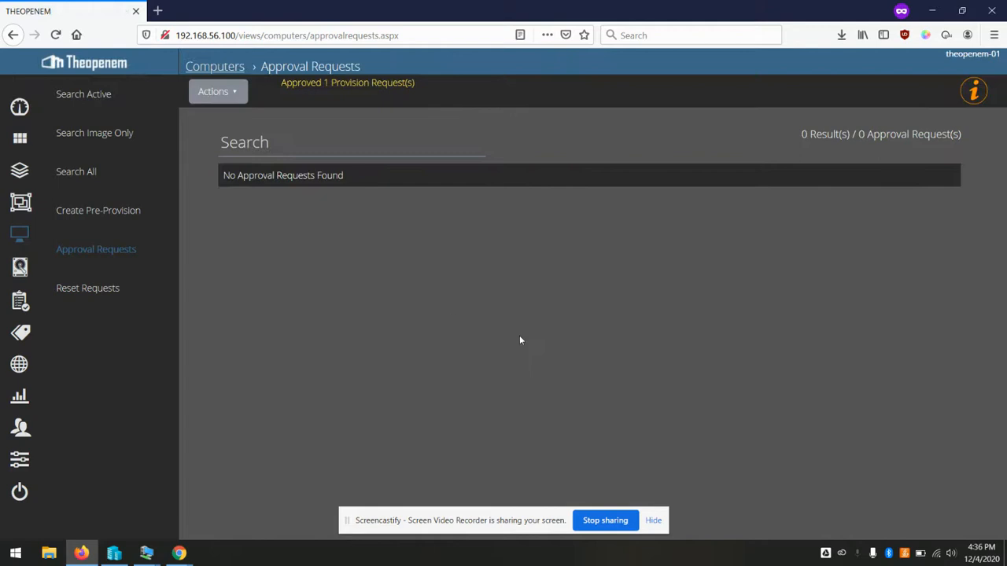
Step: Review the provision approval options in the security settings and check the active computers list for DESKTOP-G6D3RHE
{"action": "left_click", "coordinate": [99, 97]}
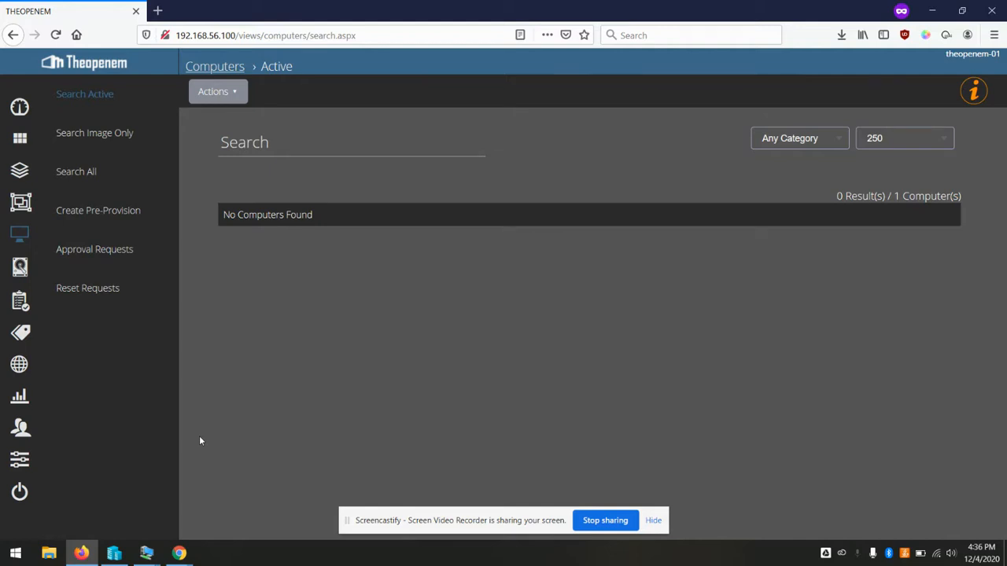
{"action": "left_click", "coordinate": [13, 464]}
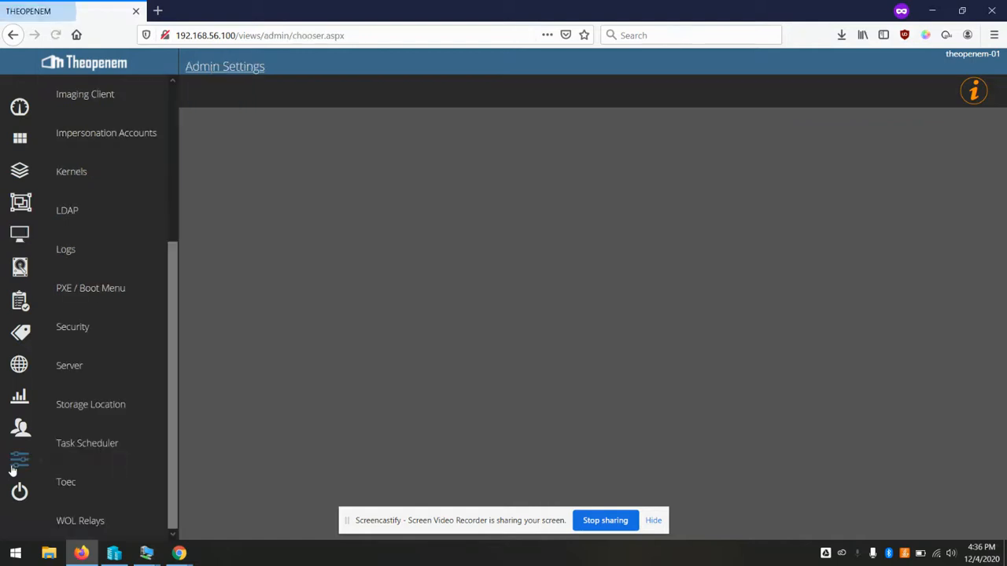
{"action": "left_click", "coordinate": [85, 328]}
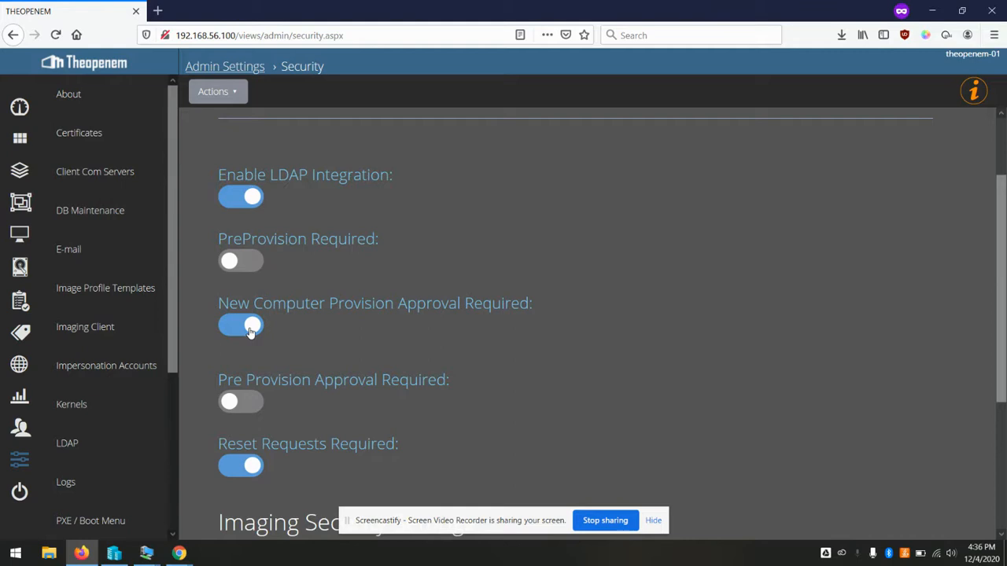
{"action": "left_click", "coordinate": [23, 234]}
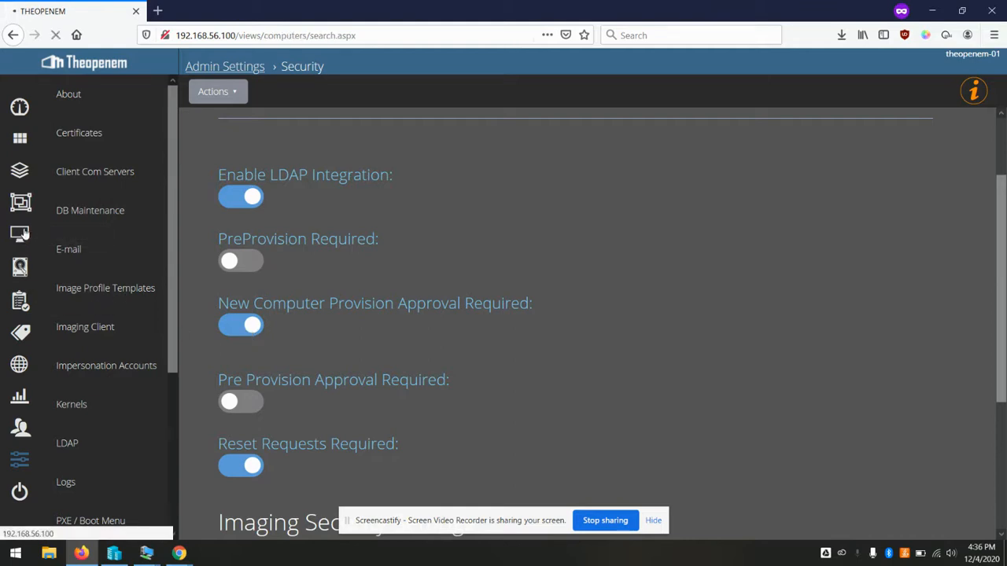
{"action": "left_click", "coordinate": [98, 94]}
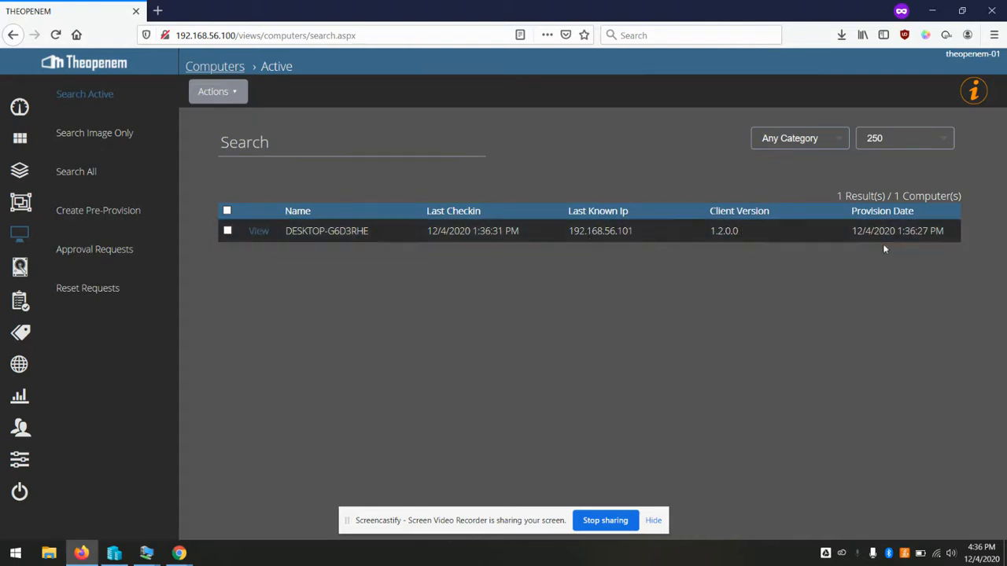
Step: View the details of DESKTOP-G6D3RHE, examining its general, system info, software, Windows updates and certificates pages
{"action": "left_click", "coordinate": [259, 231]}
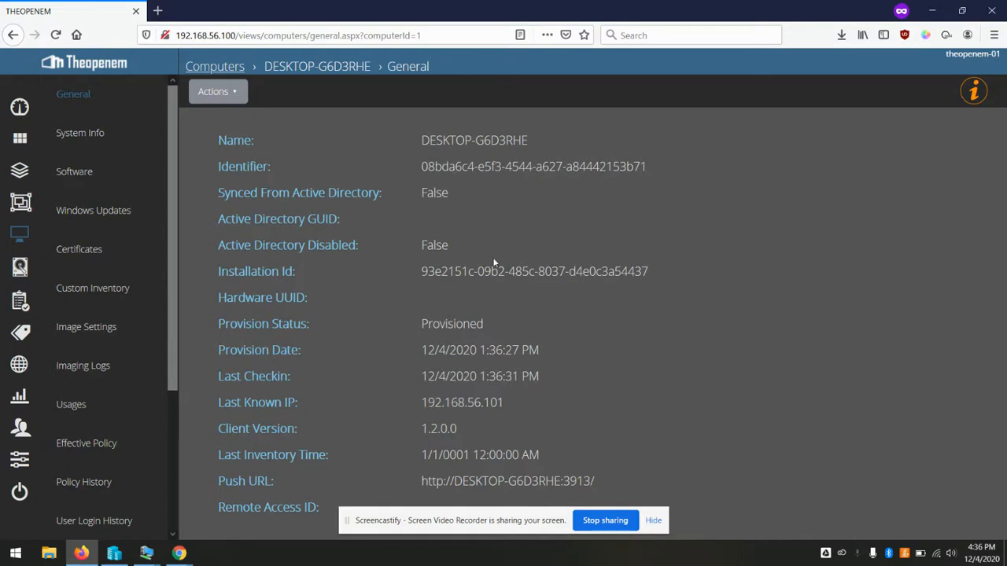
{"action": "left_click", "coordinate": [88, 140]}
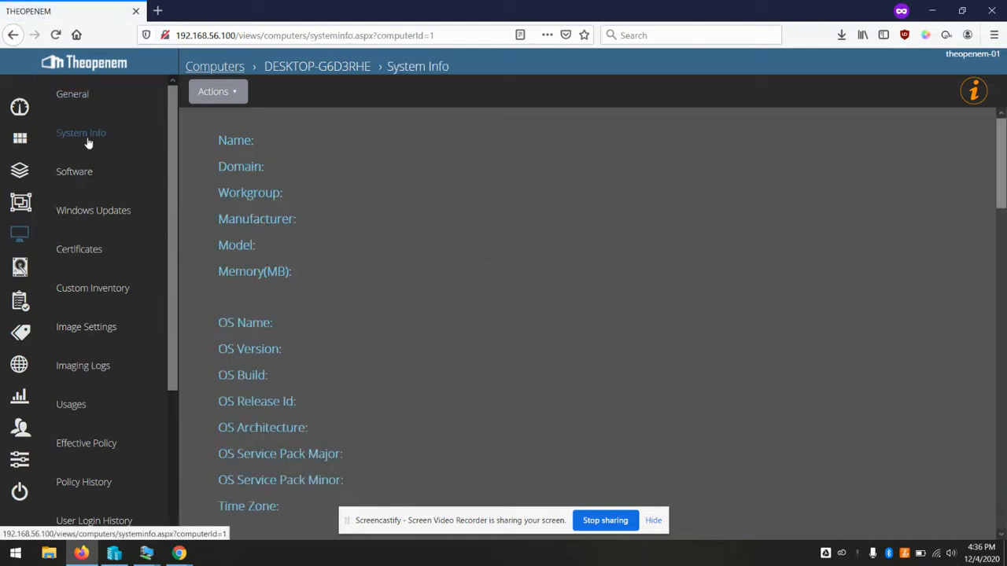
{"action": "left_click", "coordinate": [74, 173]}
{"action": "left_click", "coordinate": [83, 212]}
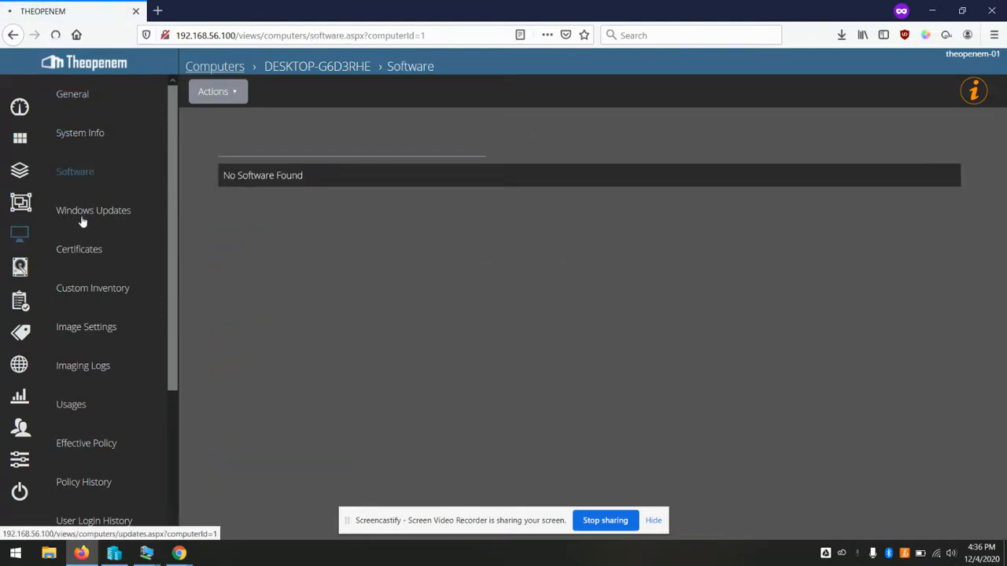
{"action": "left_click", "coordinate": [92, 251]}
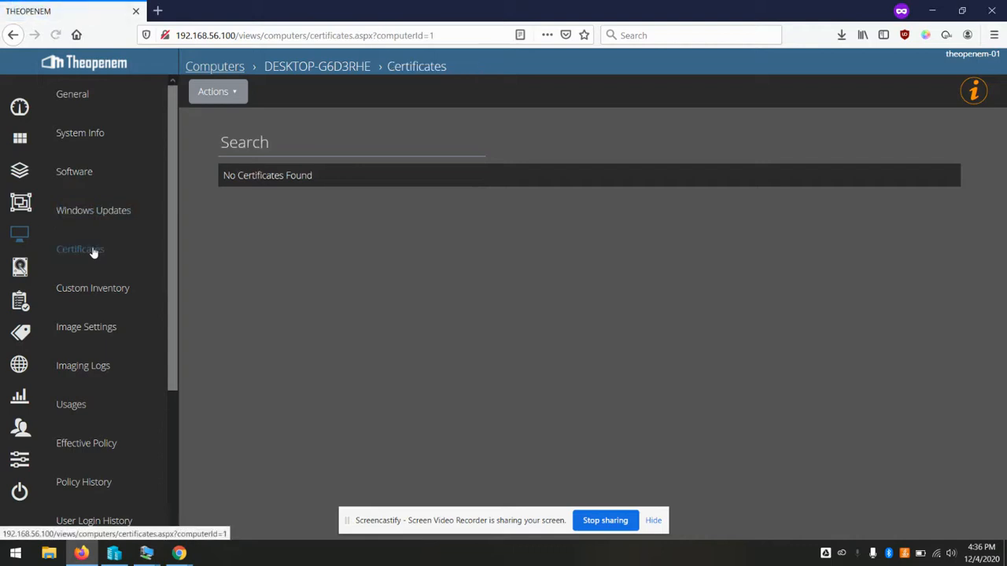
{"action": "scroll", "coordinate": [79, 241], "scroll_direction": "down", "scroll_amount": 4}
{"action": "scroll", "coordinate": [81, 243], "scroll_direction": "up", "scroll_amount": 4}
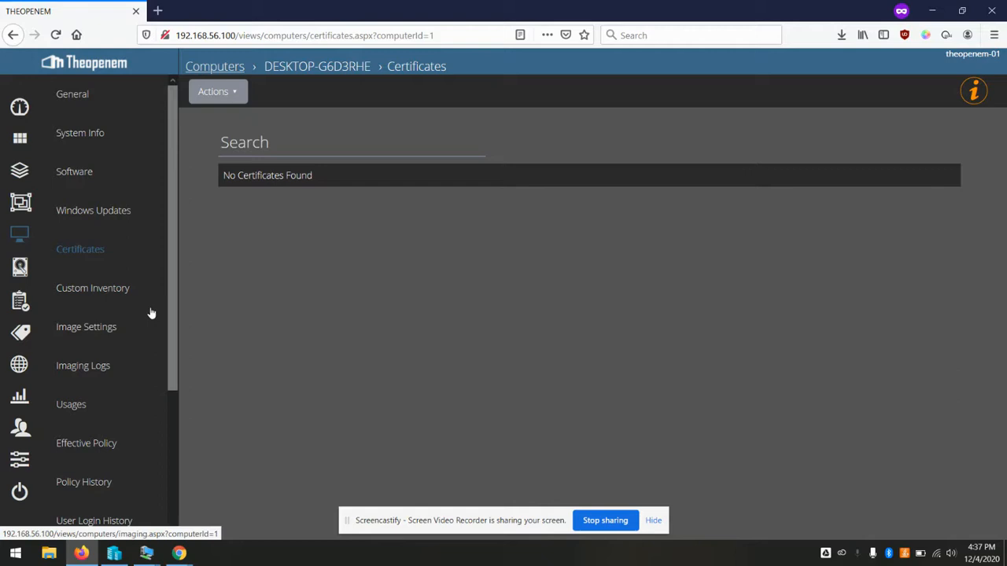
Step: Start a new computer group named All Computers and set its group type to Dynamic
{"action": "left_click", "coordinate": [25, 208]}
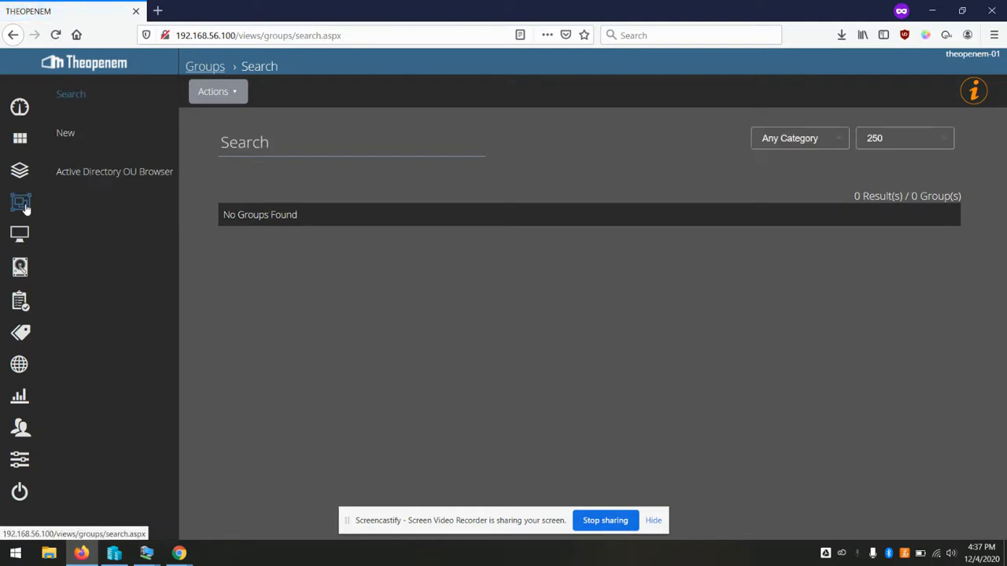
{"action": "left_click", "coordinate": [122, 179]}
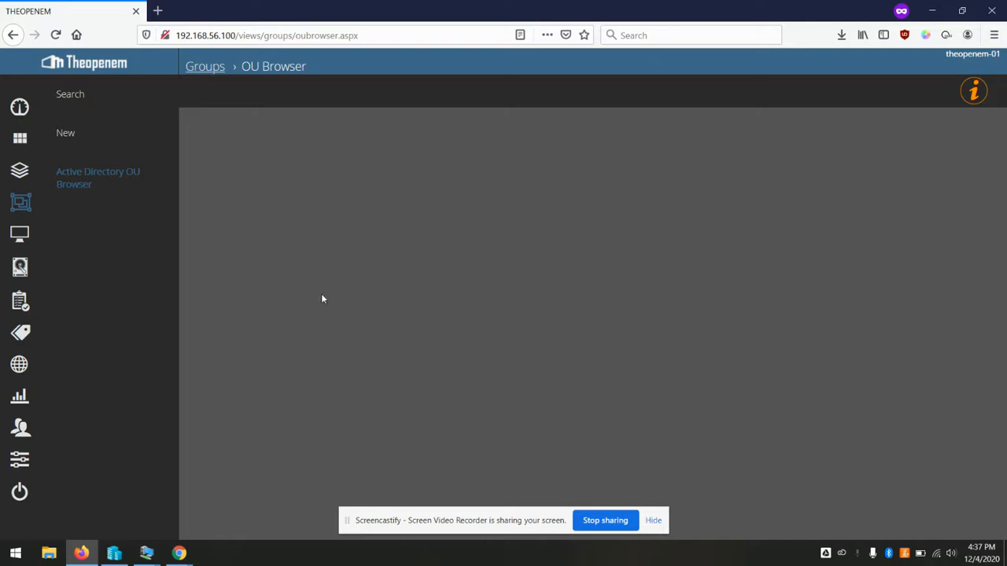
{"action": "left_click", "coordinate": [63, 133]}
{"action": "left_click", "coordinate": [333, 176]}
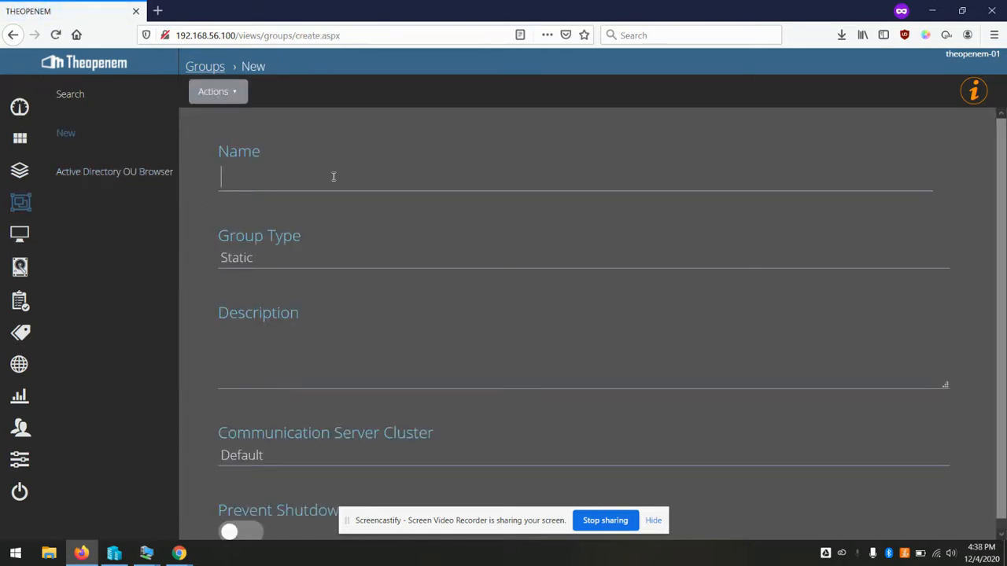
{"action": "type", "text": "All Computers"}
{"action": "left_click", "coordinate": [272, 260]}
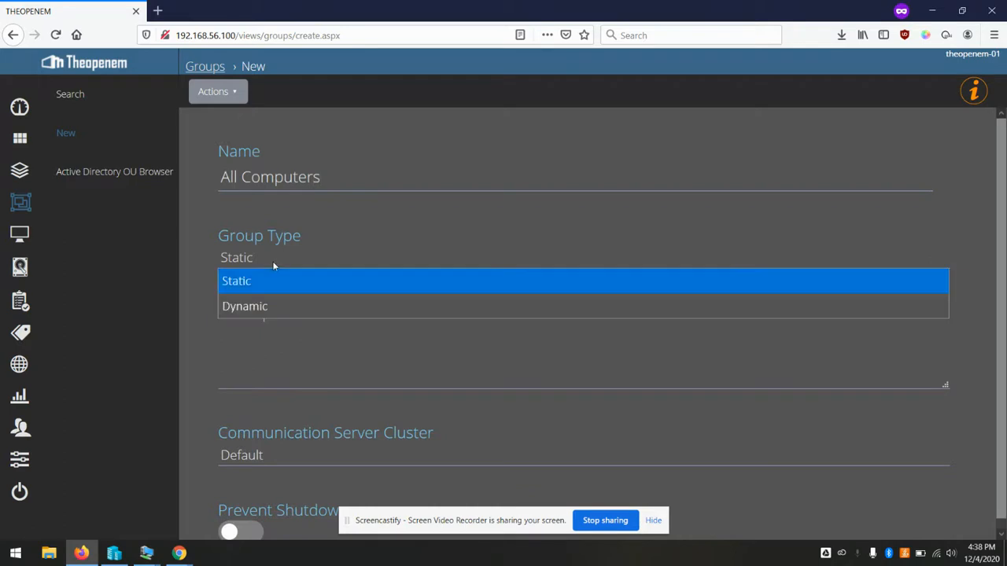
{"action": "left_click", "coordinate": [259, 314]}
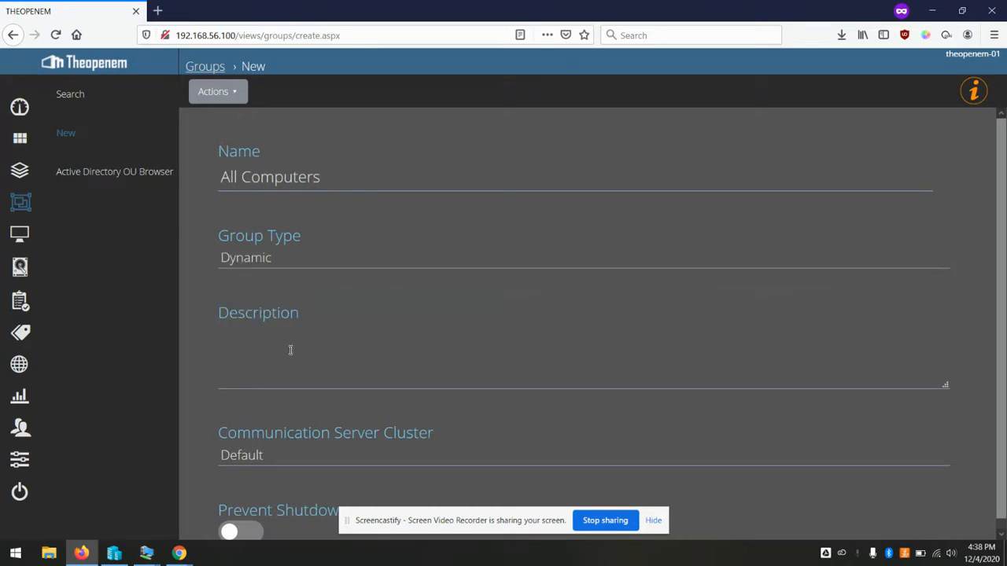
{"action": "scroll", "coordinate": [290, 350], "scroll_direction": "down", "scroll_amount": 1}
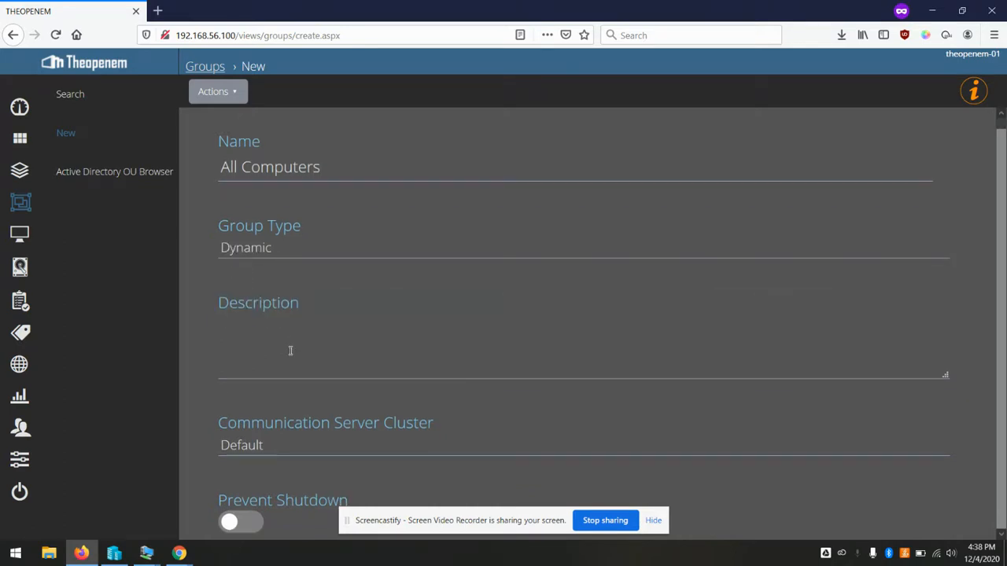
Step: Try Main Cluster as the group's communication server cluster and set it back to Default
{"action": "left_click", "coordinate": [354, 447]}
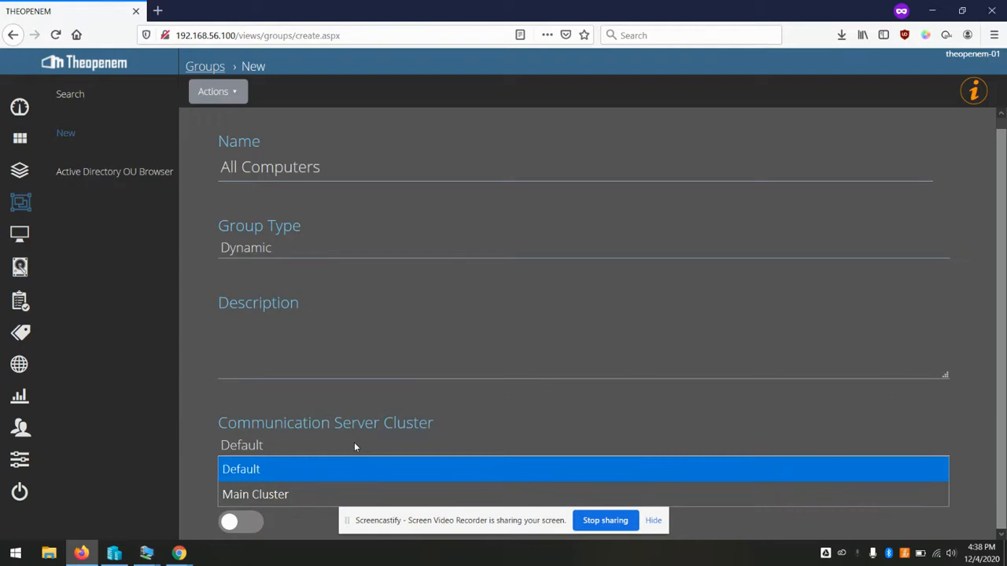
{"action": "left_click", "coordinate": [489, 413]}
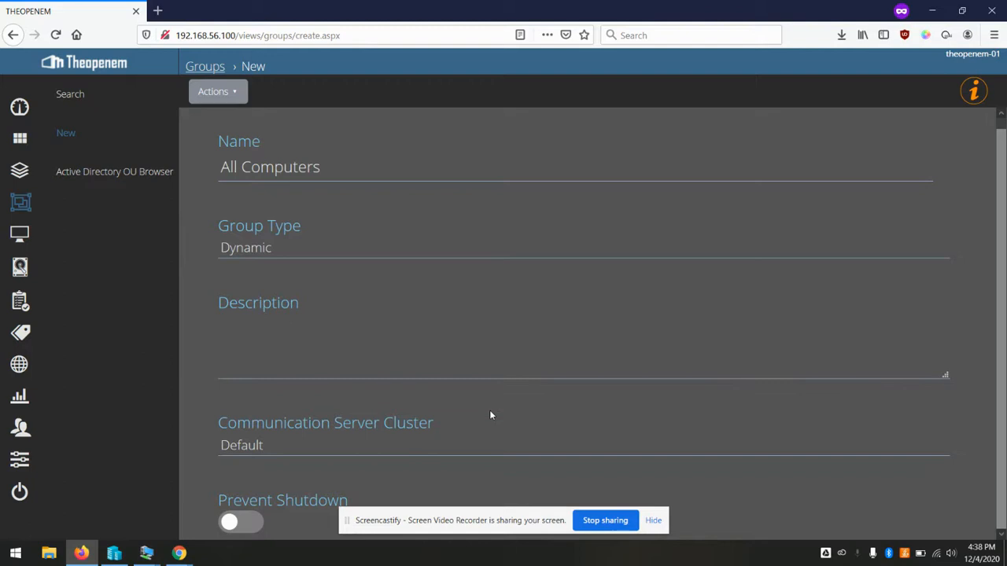
{"action": "left_click", "coordinate": [334, 448]}
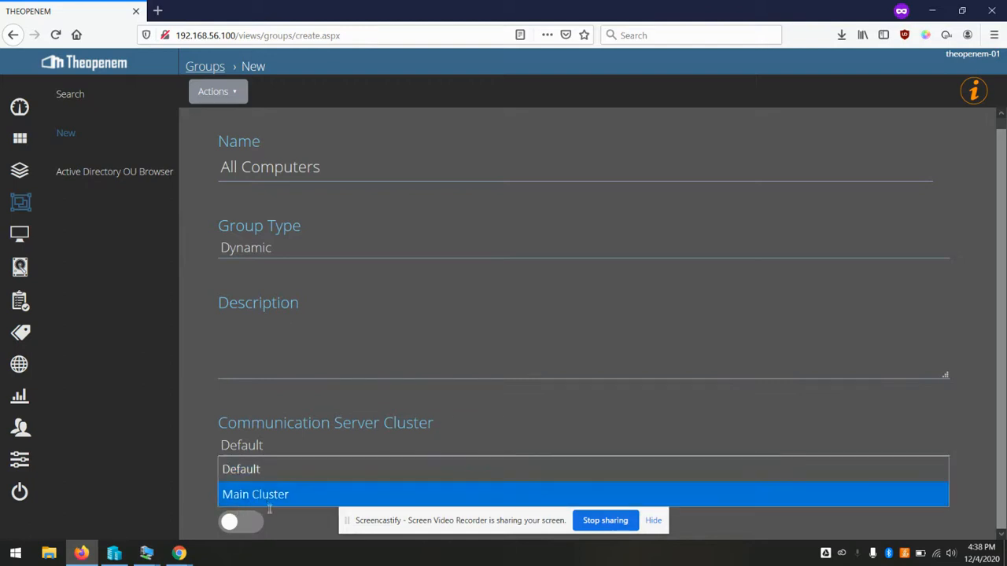
{"action": "left_click", "coordinate": [297, 471]}
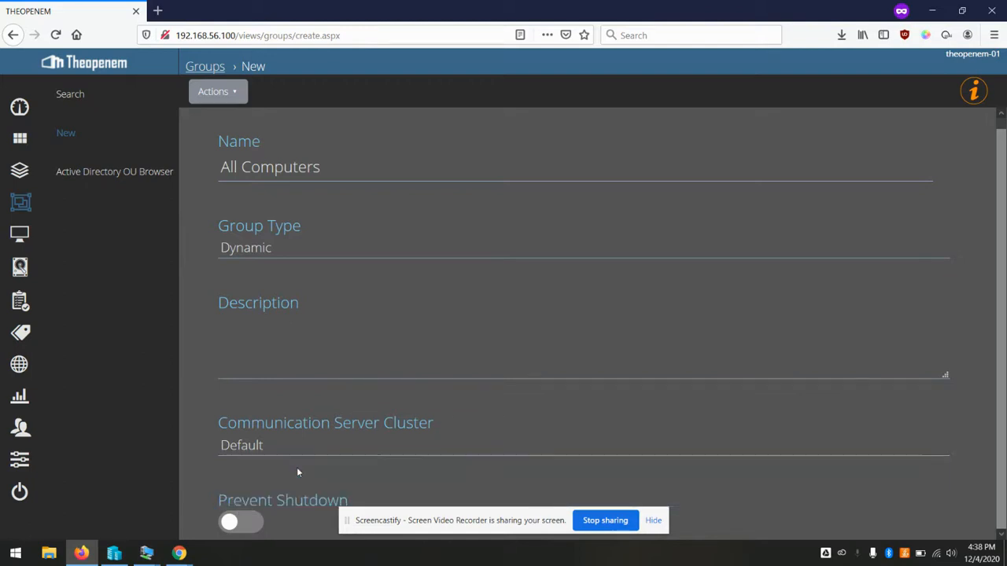
{"action": "left_click", "coordinate": [318, 450]}
{"action": "left_click", "coordinate": [277, 494]}
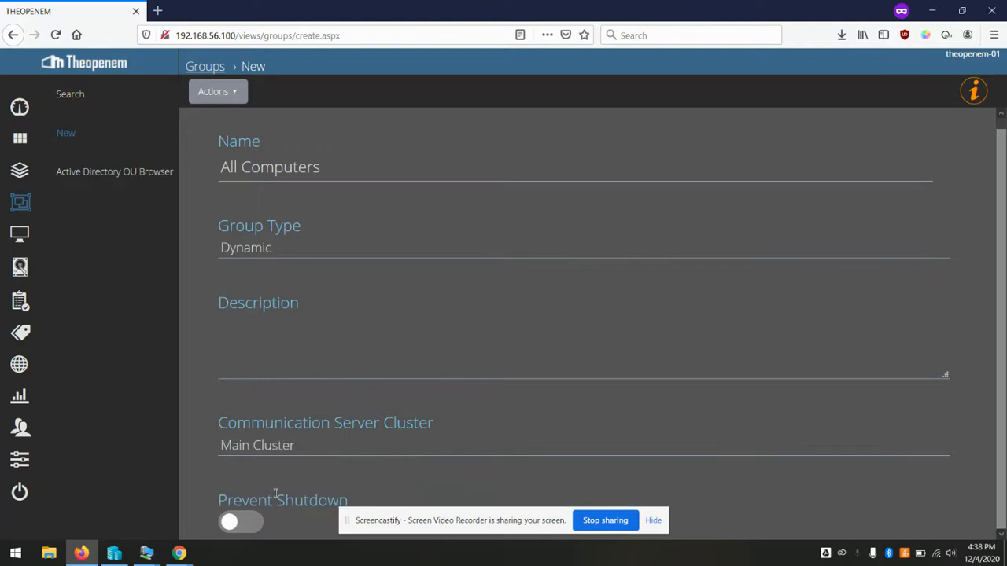
{"action": "left_click", "coordinate": [312, 443]}
{"action": "left_click", "coordinate": [308, 465]}
Step: Add the All Computers group with the entered settings
{"action": "left_click", "coordinate": [244, 95]}
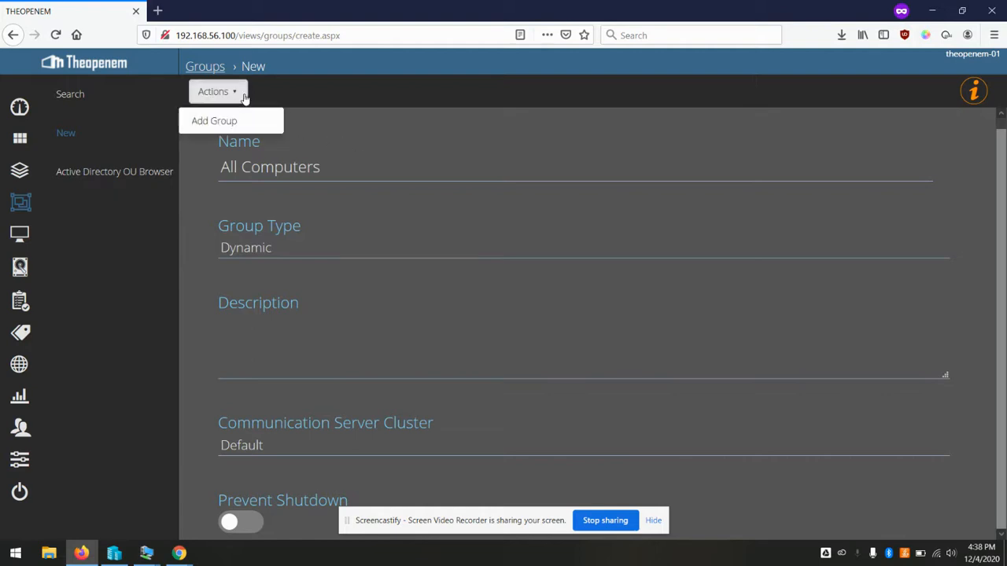
{"action": "left_click", "coordinate": [201, 123]}
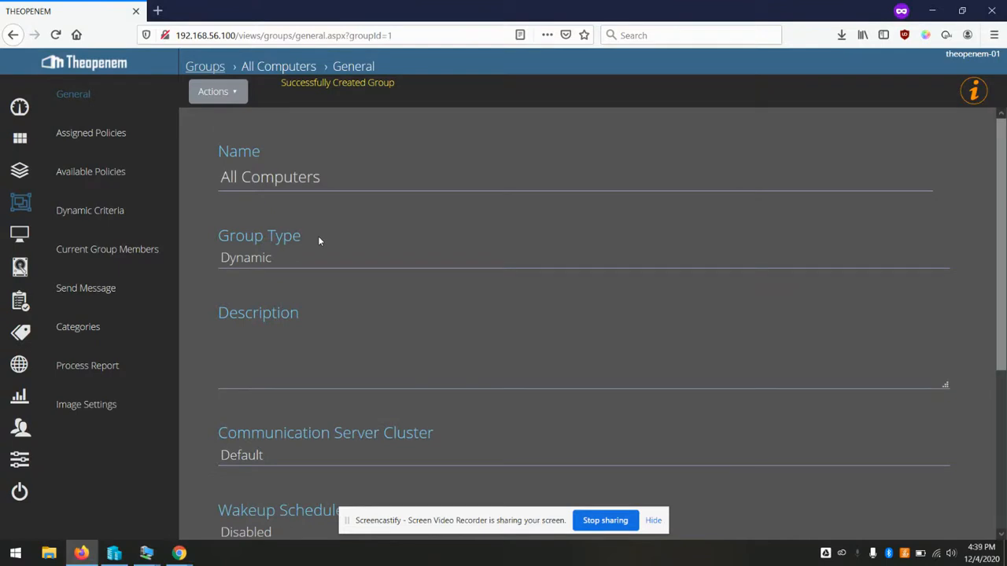
Step: Add a dynamic criterion to the All Computers group for Computer computer_name LIKE %
{"action": "left_click", "coordinate": [74, 219]}
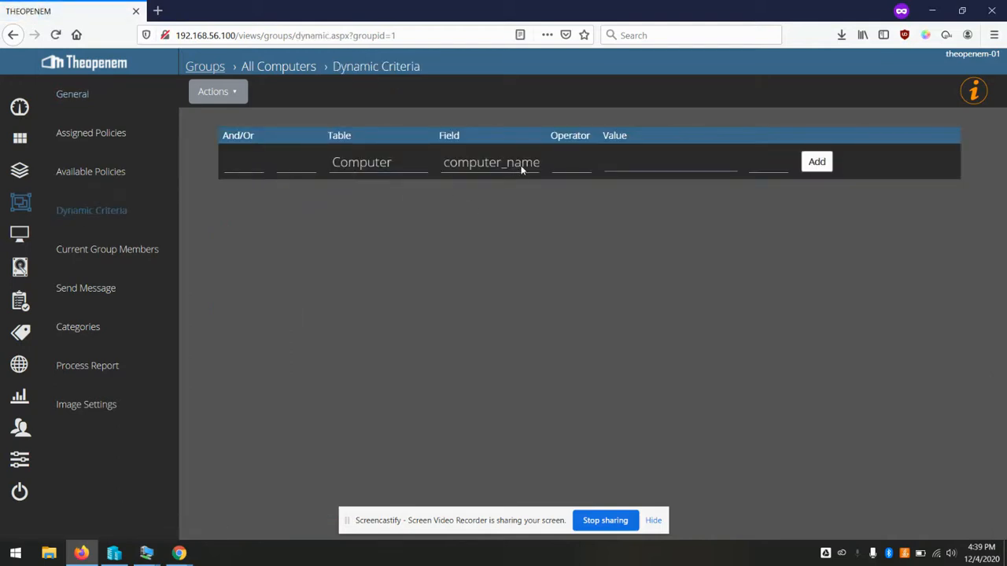
{"action": "left_click", "coordinate": [567, 169]}
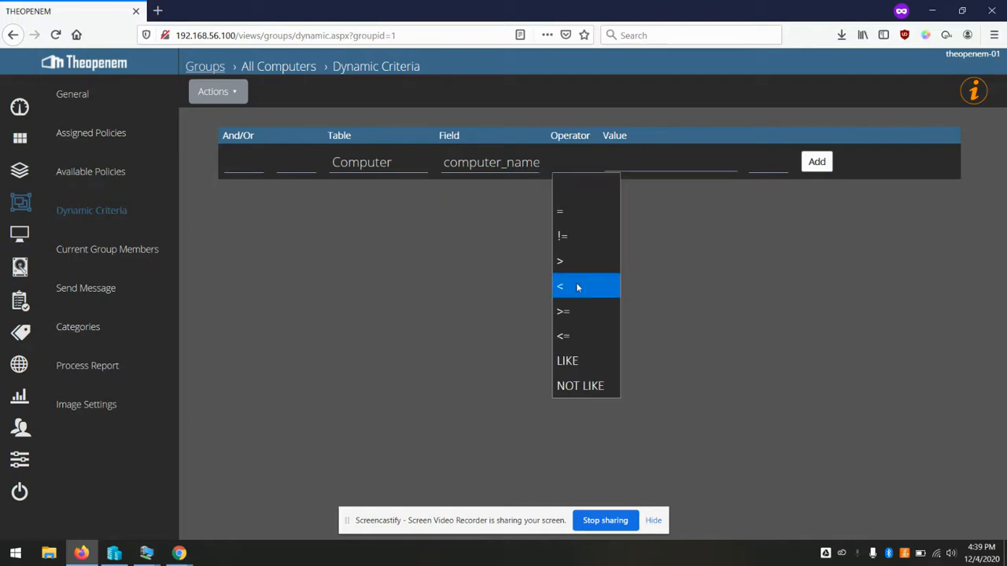
{"action": "left_click", "coordinate": [571, 360]}
{"action": "left_click", "coordinate": [651, 158]}
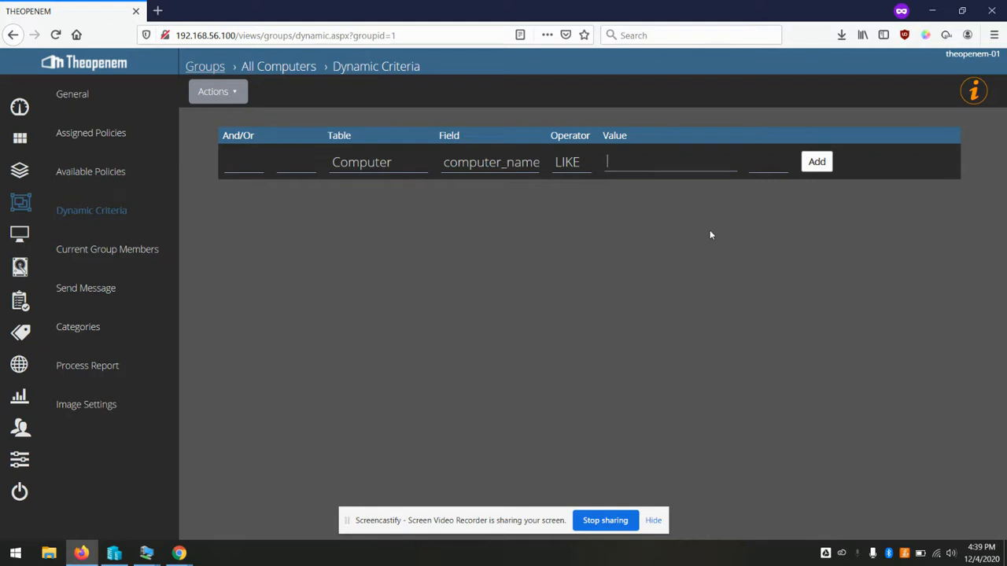
{"action": "type", "text": "%"}
{"action": "left_click", "coordinate": [818, 162]}
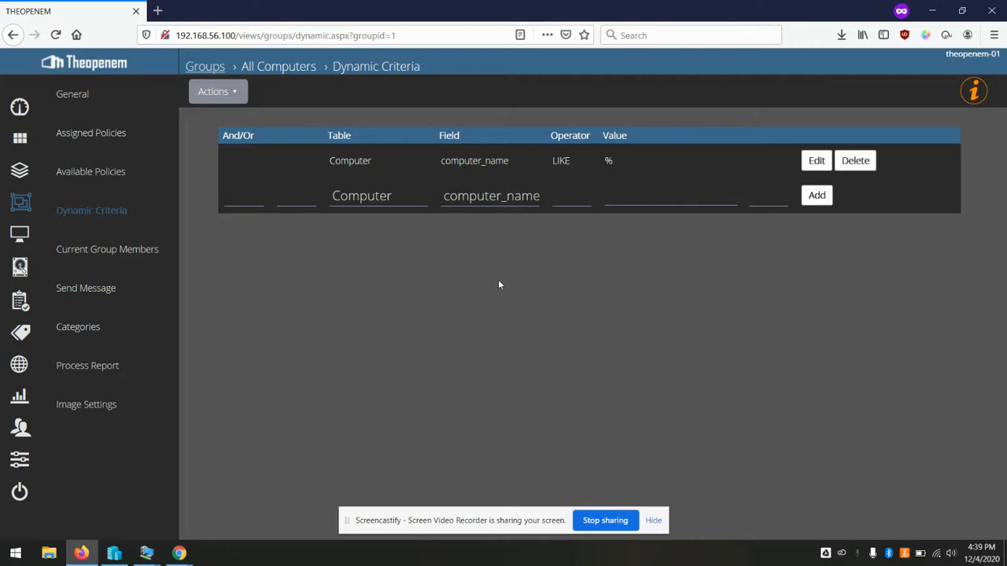
Step: Test the group's dynamic query and save the dynamic criteria
{"action": "left_click", "coordinate": [234, 93]}
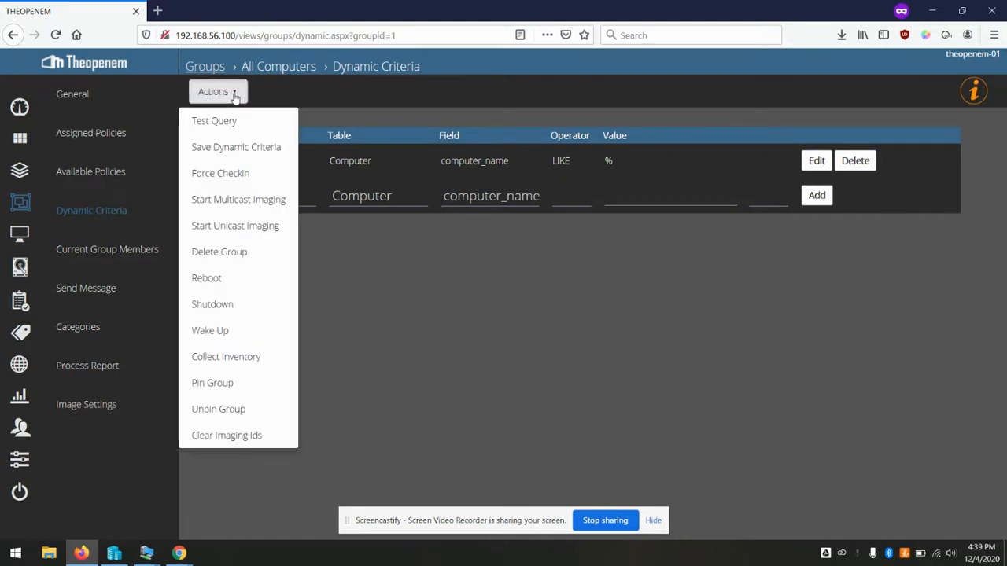
{"action": "left_click", "coordinate": [229, 119]}
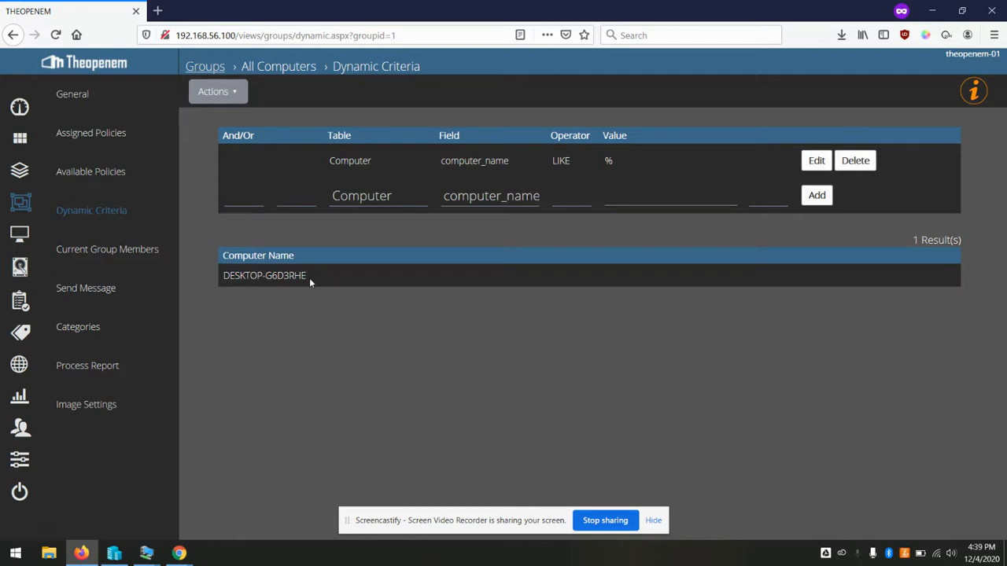
{"action": "left_click", "coordinate": [235, 93]}
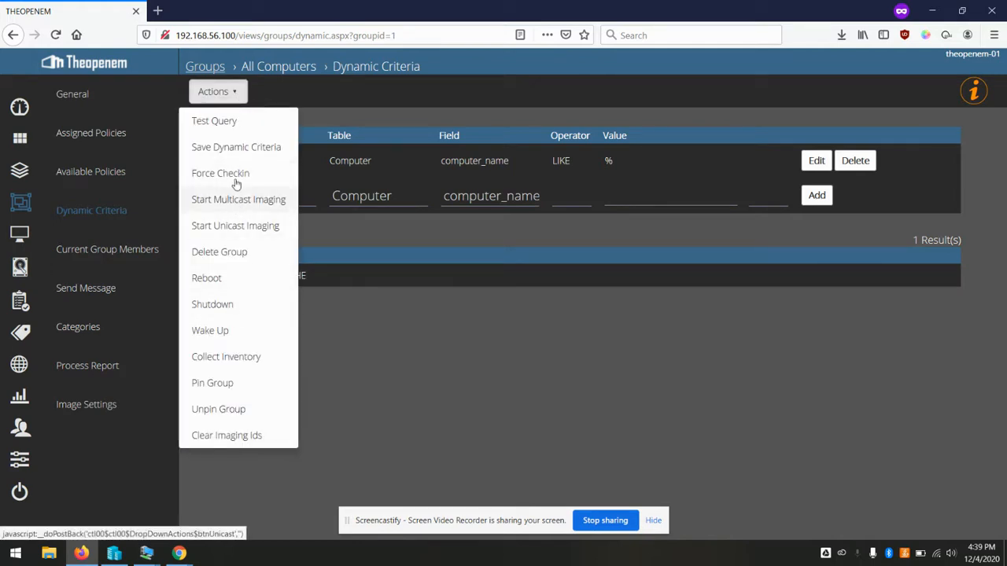
{"action": "left_click", "coordinate": [233, 149]}
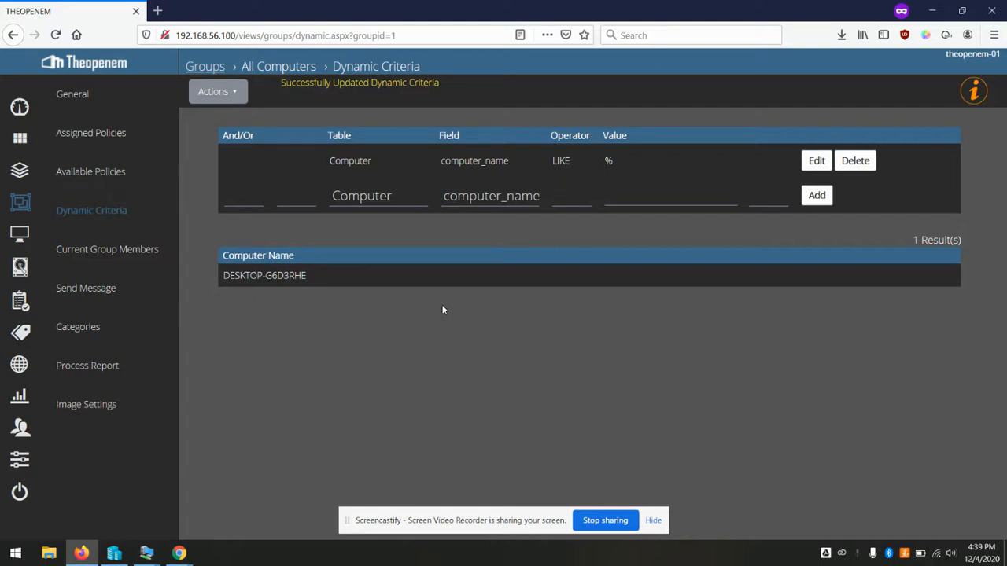
Step: Start a new policy named Collect Inventory with the description "Collect inventory once per week"
{"action": "left_click", "coordinate": [20, 173]}
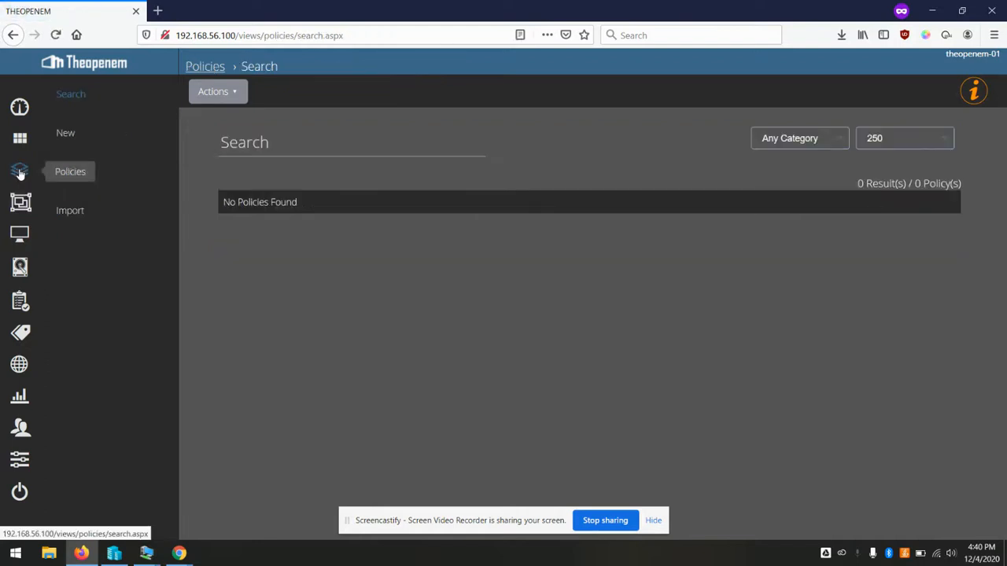
{"action": "left_click", "coordinate": [68, 136]}
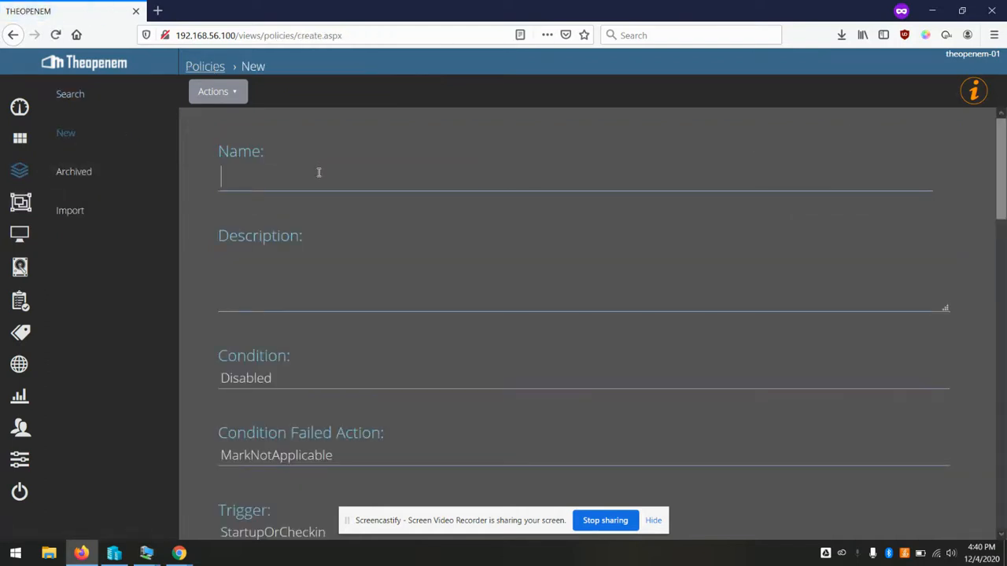
{"action": "type", "text": "Collect Inventory"}
{"action": "key", "text": "Tab"}
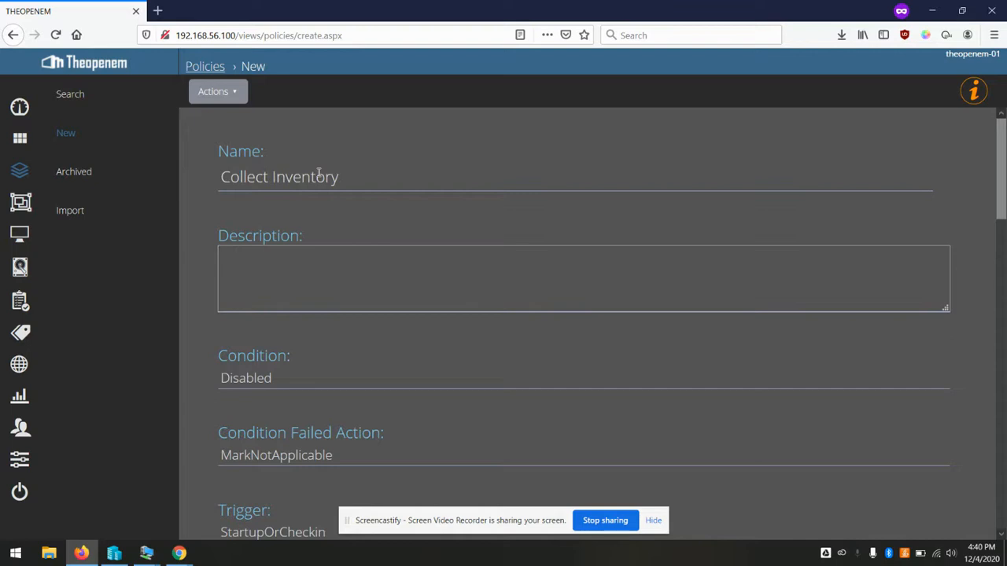
{"action": "type", "text": "Collect inventory"}
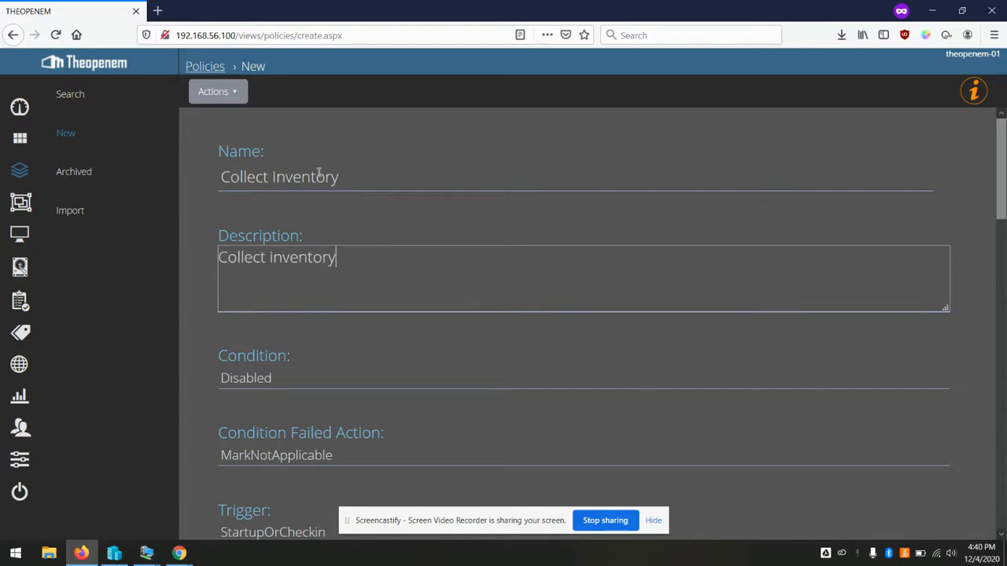
{"action": "type", "text": " once per week"}
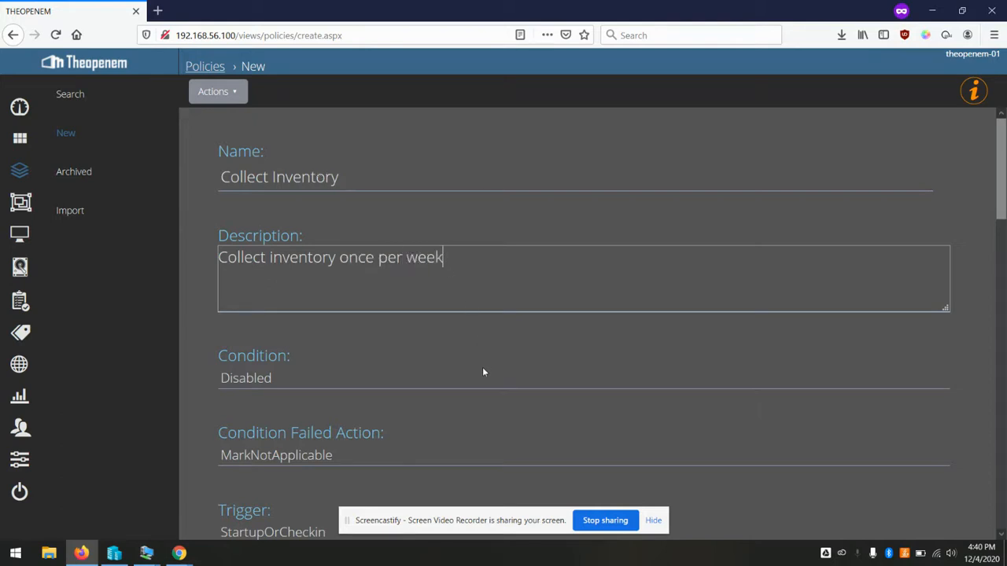
Step: Set the new policy's frequency to OncePerWeek
{"action": "scroll", "coordinate": [582, 358], "scroll_direction": "down", "scroll_amount": 10}
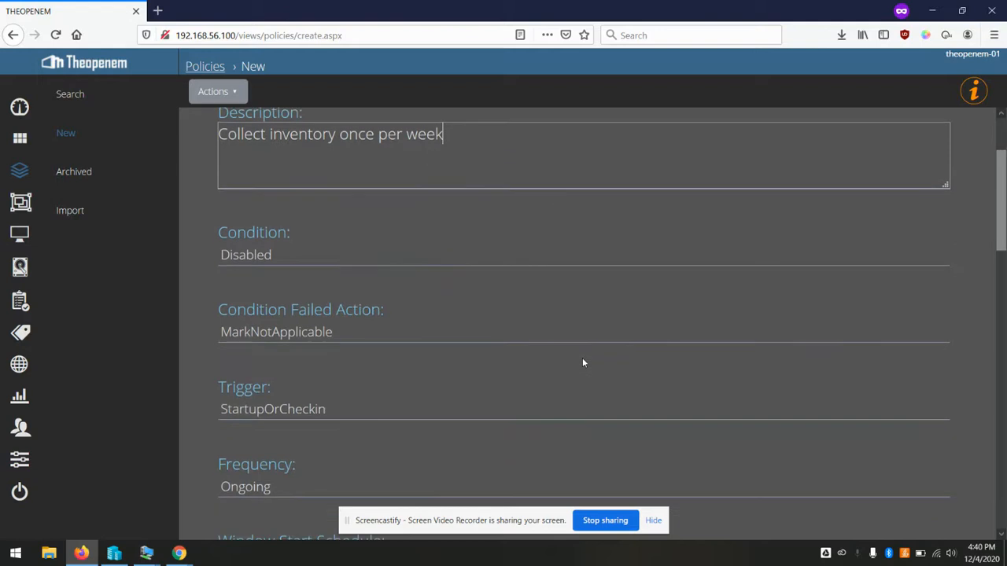
{"action": "scroll", "coordinate": [582, 358], "scroll_direction": "up", "scroll_amount": 10}
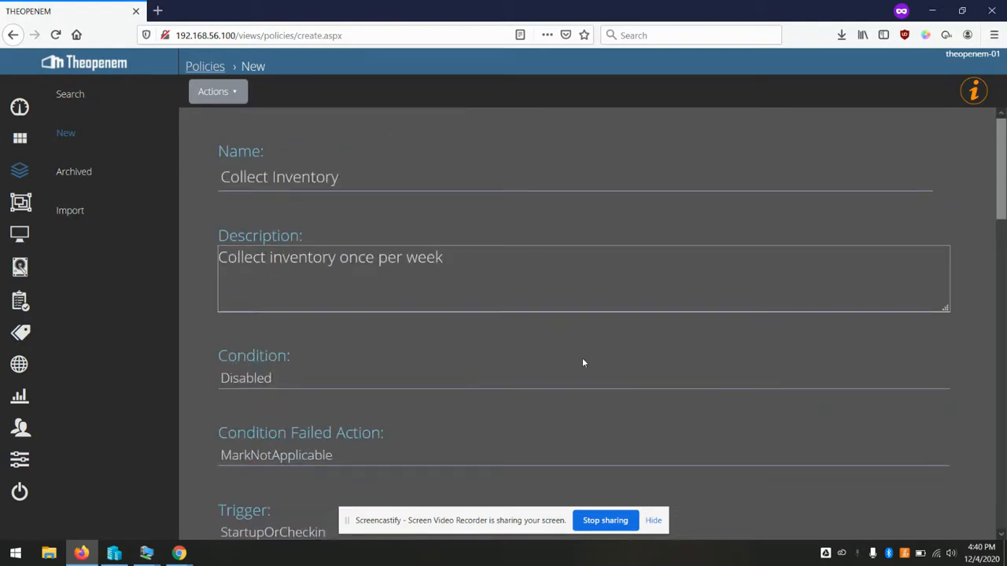
{"action": "scroll", "coordinate": [631, 358], "scroll_direction": "down", "scroll_amount": 1}
{"action": "scroll", "coordinate": [630, 359], "scroll_direction": "down", "scroll_amount": 4}
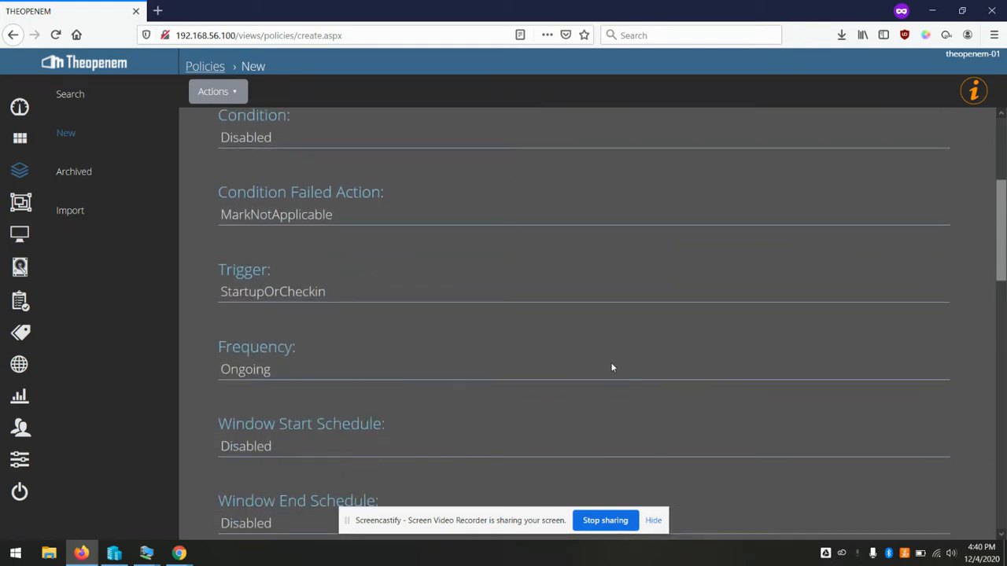
{"action": "left_click", "coordinate": [577, 366]}
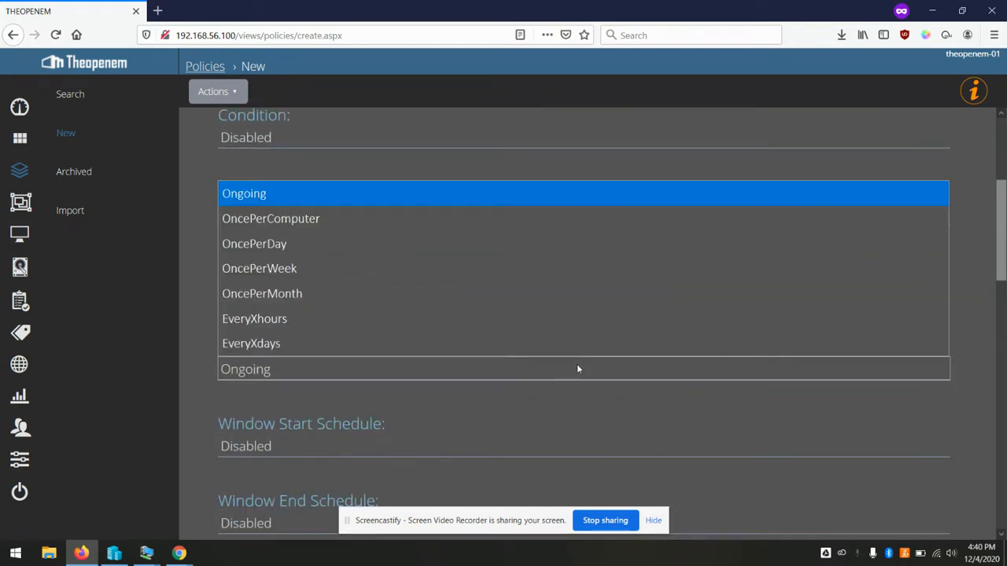
{"action": "left_click", "coordinate": [320, 268]}
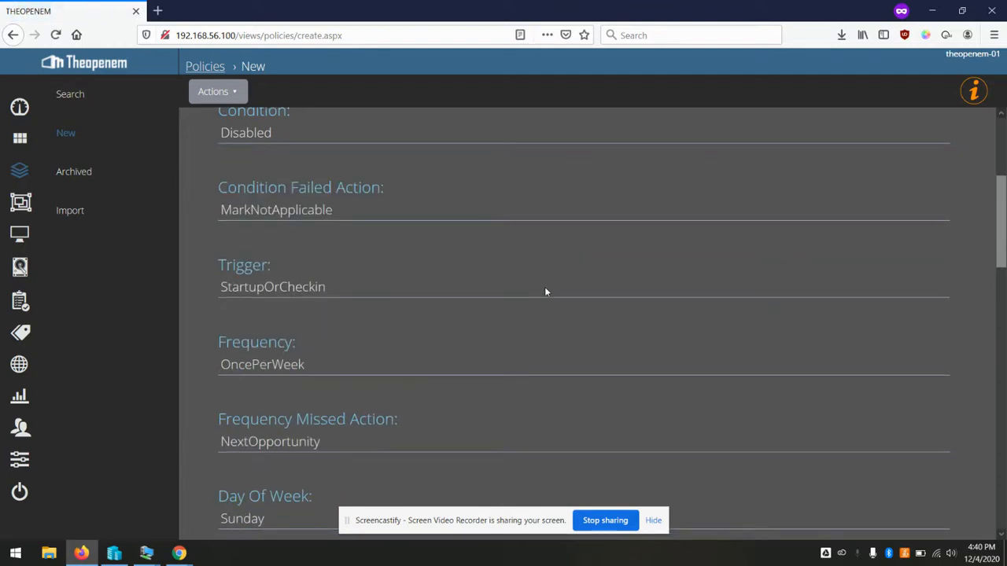
Step: Set the policy's Collect Inventory option to Before
{"action": "scroll", "coordinate": [547, 292], "scroll_direction": "up", "scroll_amount": 1}
{"action": "scroll", "coordinate": [547, 292], "scroll_direction": "down", "scroll_amount": 2}
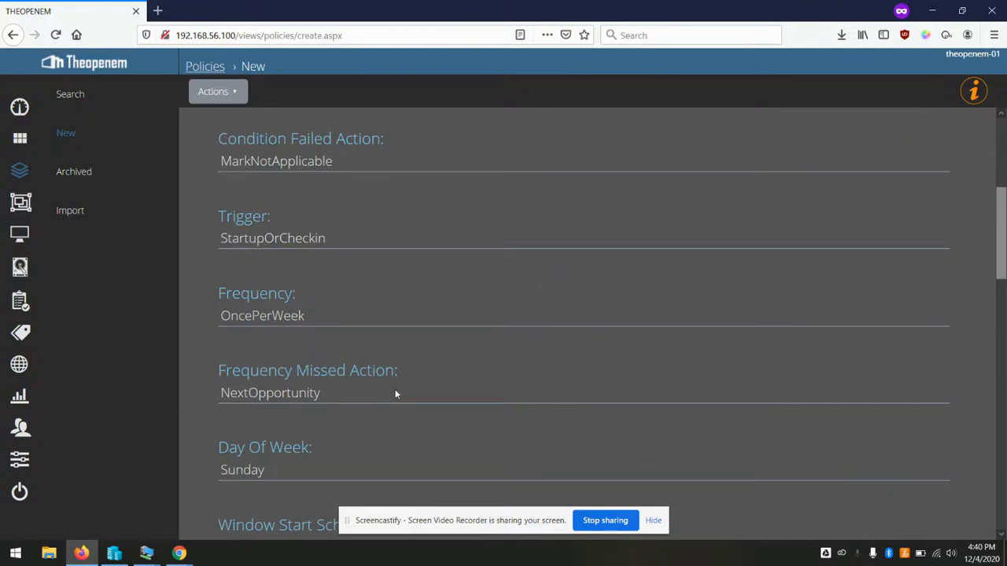
{"action": "scroll", "coordinate": [434, 375], "scroll_direction": "down", "scroll_amount": 8}
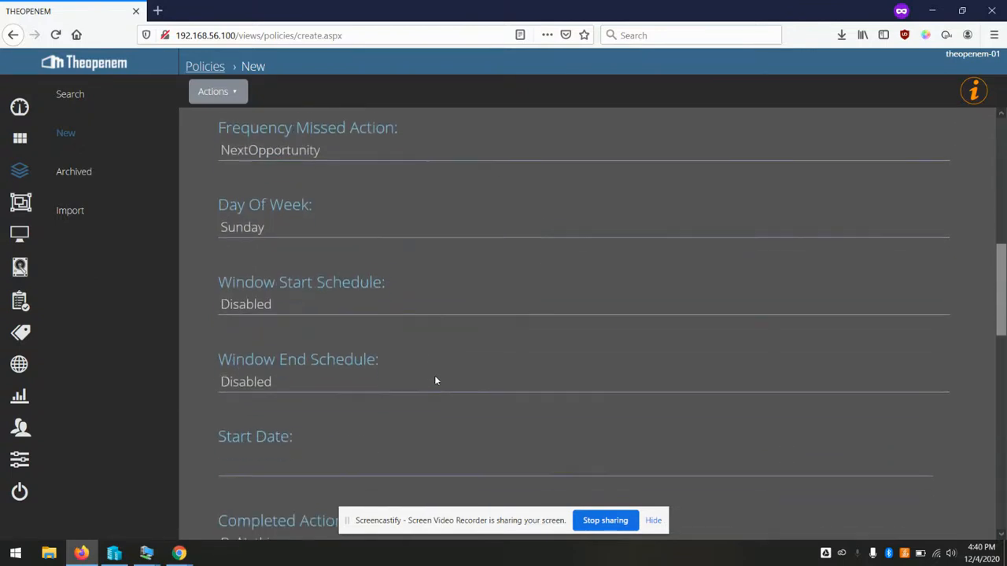
{"action": "scroll", "coordinate": [435, 376], "scroll_direction": "down", "scroll_amount": 5}
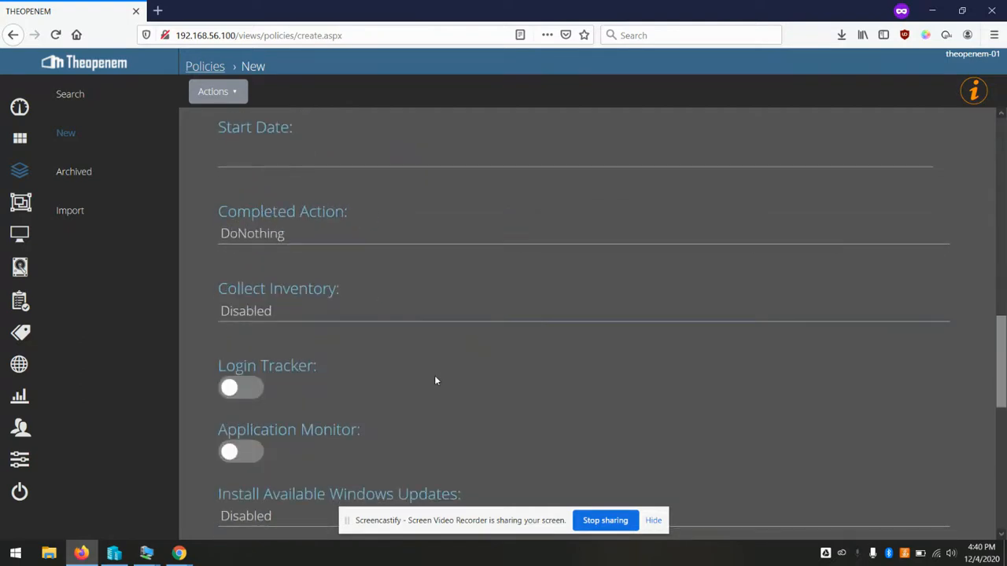
{"action": "scroll", "coordinate": [435, 381], "scroll_direction": "down", "scroll_amount": 1}
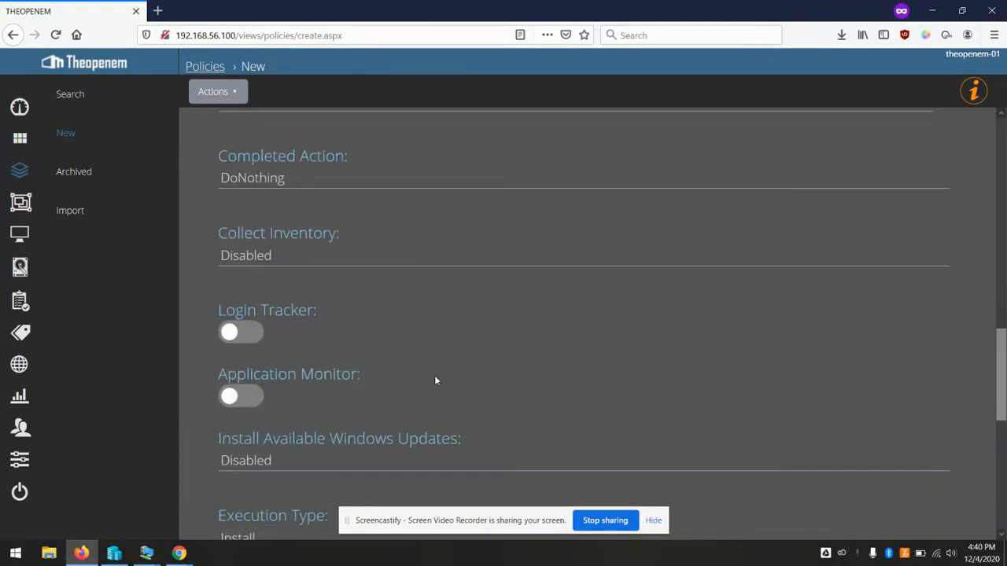
{"action": "scroll", "coordinate": [435, 381], "scroll_direction": "up", "scroll_amount": 1}
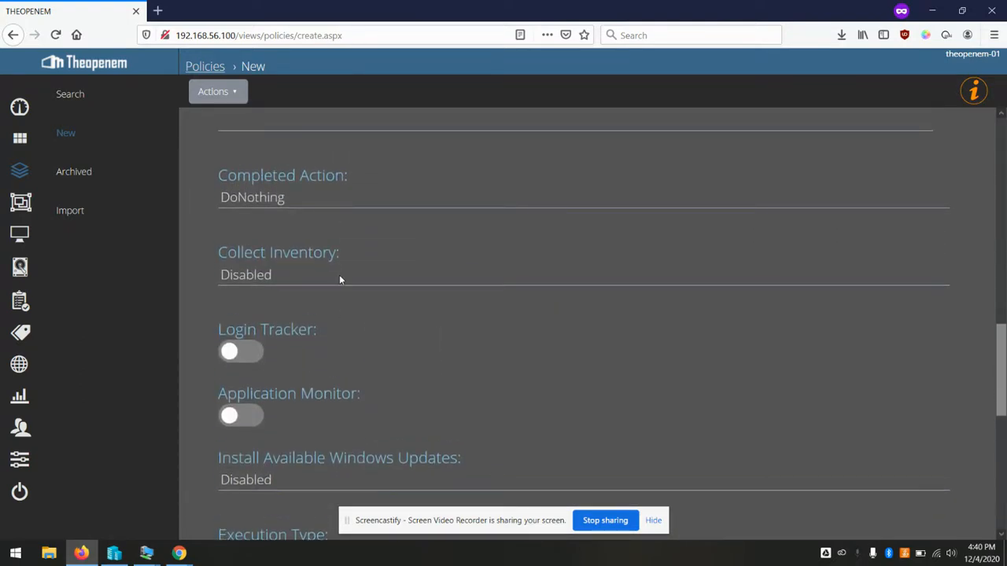
{"action": "left_click", "coordinate": [268, 281]}
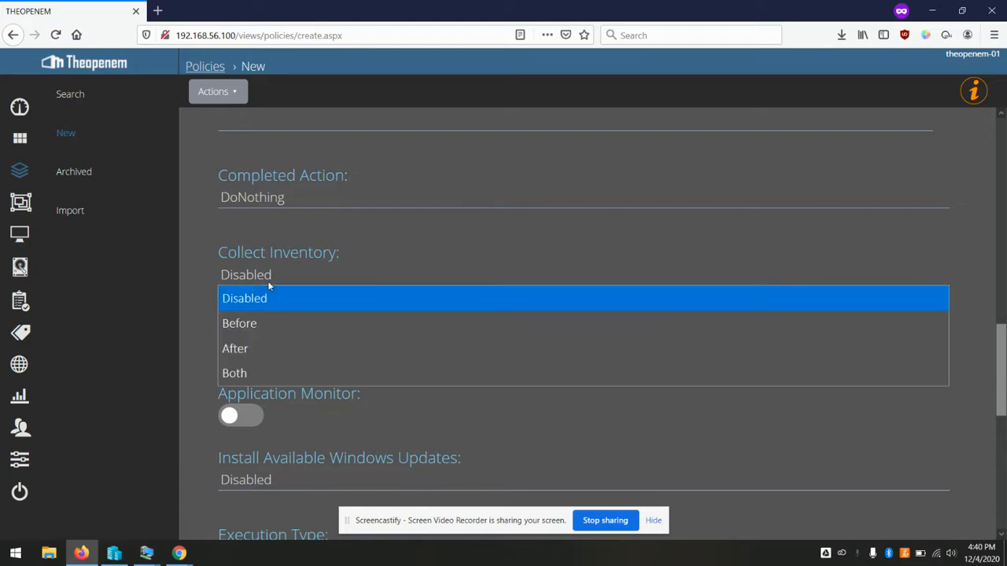
{"action": "left_click", "coordinate": [289, 324]}
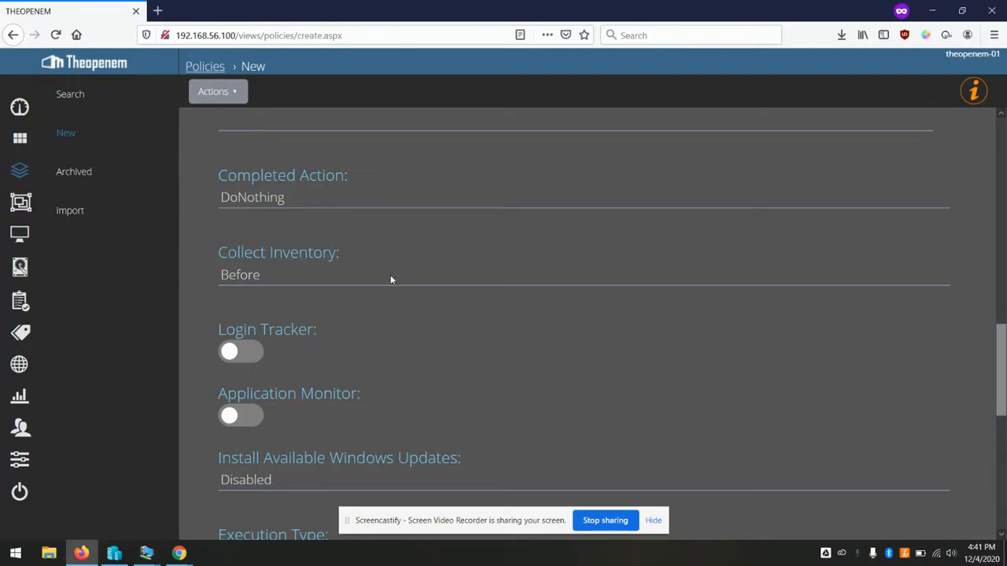
{"action": "left_click", "coordinate": [433, 276]}
{"action": "left_click", "coordinate": [434, 276]}
{"action": "left_click", "coordinate": [433, 276]}
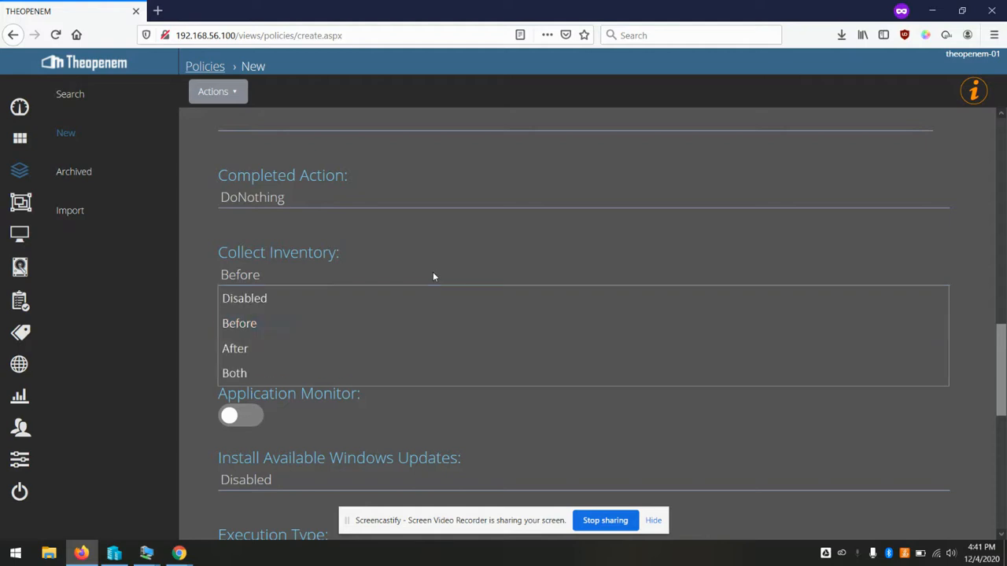
{"action": "left_click", "coordinate": [363, 329]}
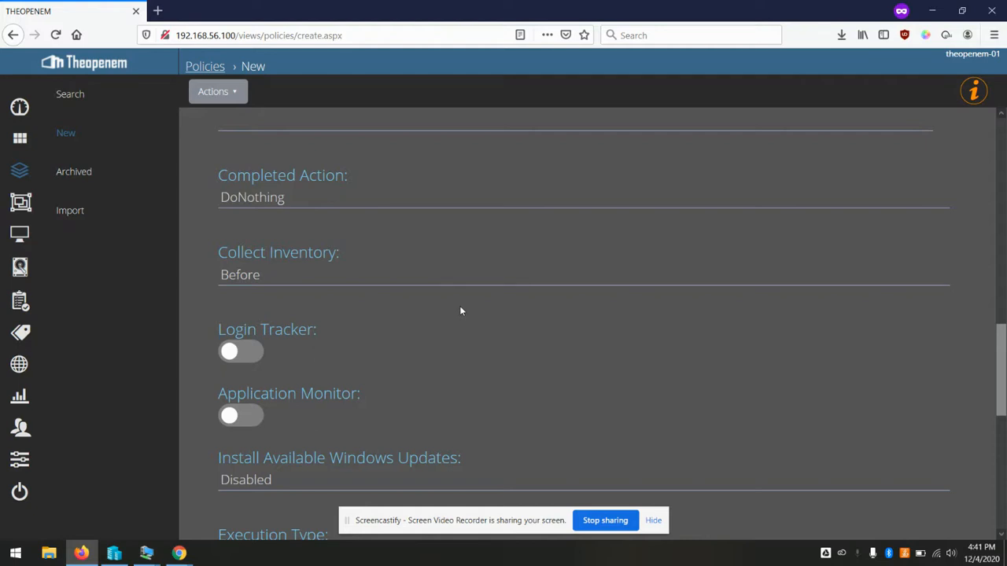
Step: Enable Skip Server Logging Result for the policy
{"action": "scroll", "coordinate": [461, 311], "scroll_direction": "down", "scroll_amount": 4}
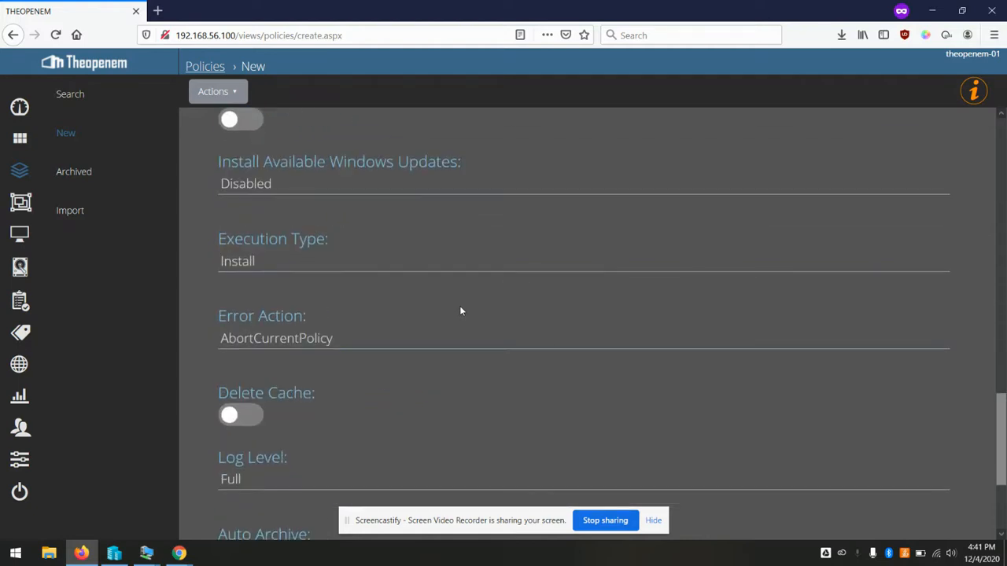
{"action": "scroll", "coordinate": [461, 311], "scroll_direction": "down", "scroll_amount": 3}
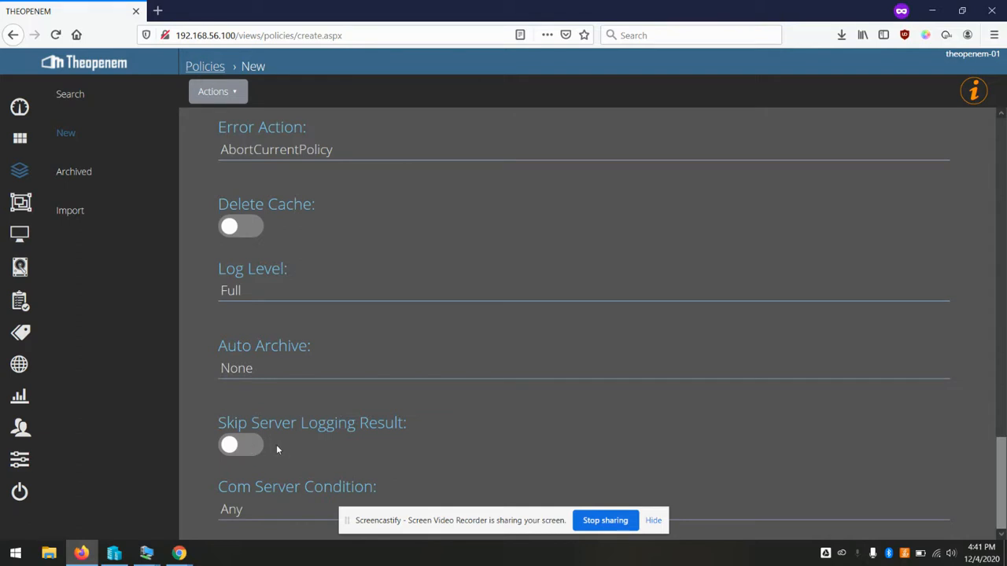
{"action": "left_click", "coordinate": [250, 447]}
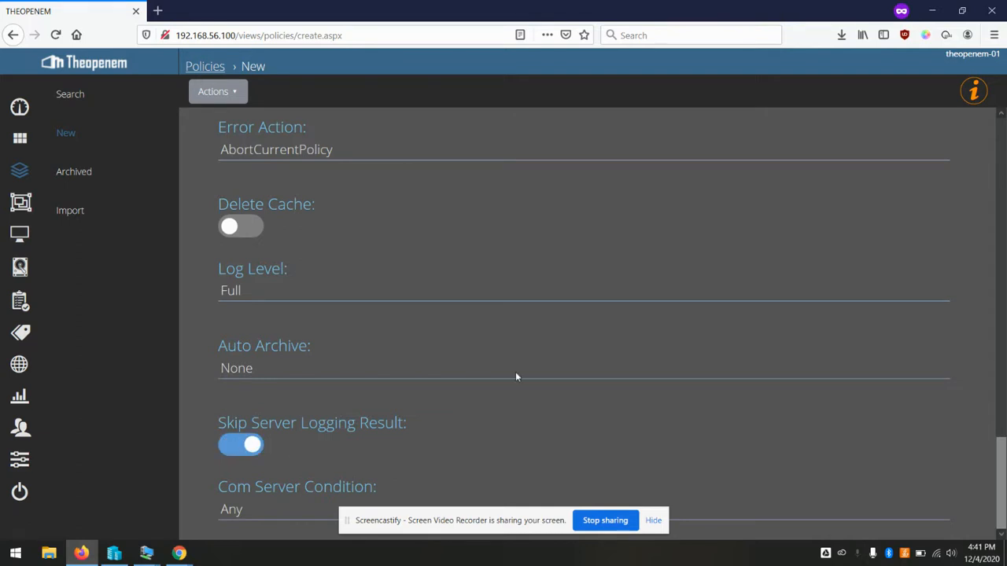
Step: Add the Collect Inventory policy with the entered settings and activate it in the policy list
{"action": "left_click", "coordinate": [239, 98]}
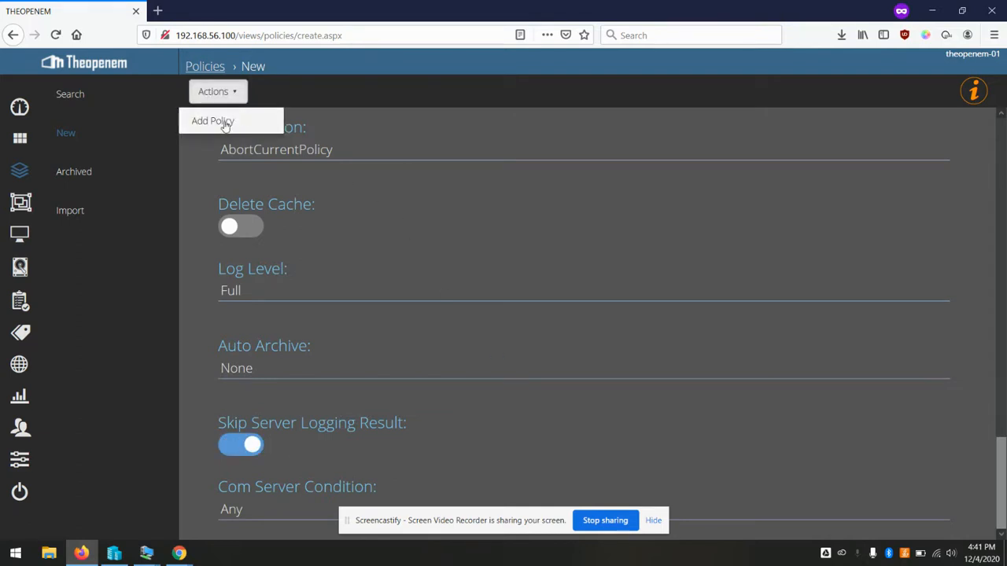
{"action": "left_click", "coordinate": [224, 123]}
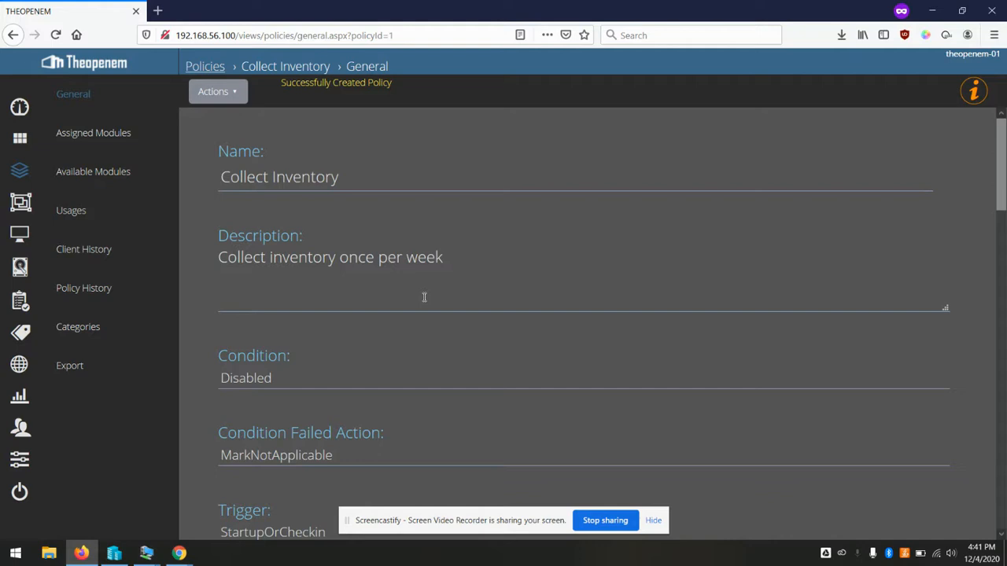
{"action": "left_click", "coordinate": [21, 173]}
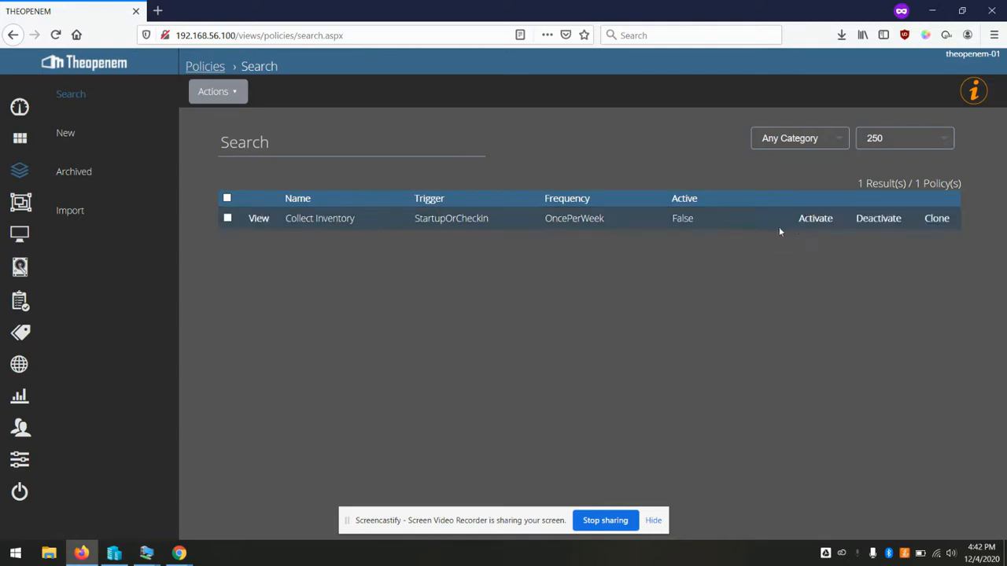
{"action": "left_click", "coordinate": [818, 222]}
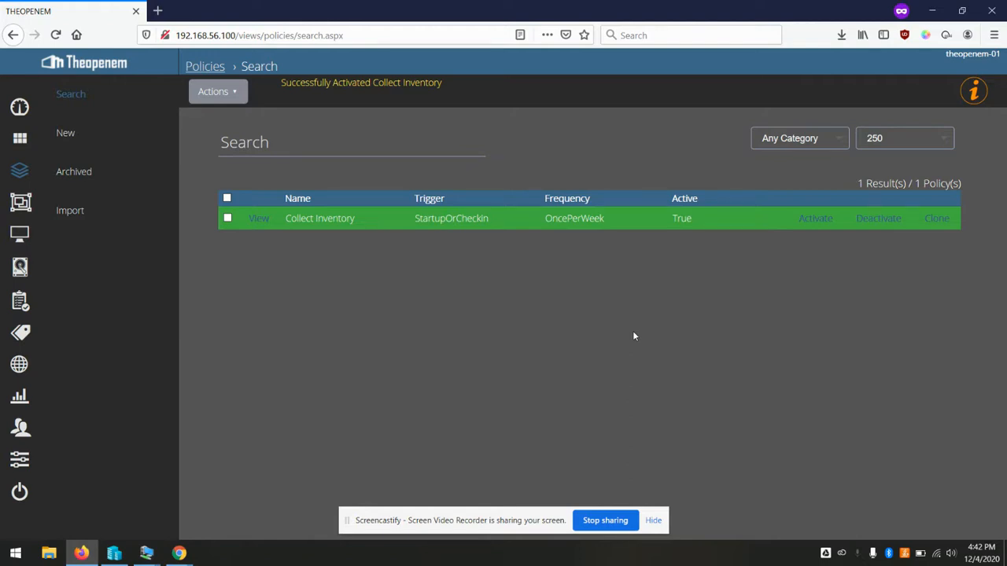
Step: Assign the Collect Inventory policy to the All Computers group and check the group's assigned policies and current members
{"action": "left_click", "coordinate": [19, 204]}
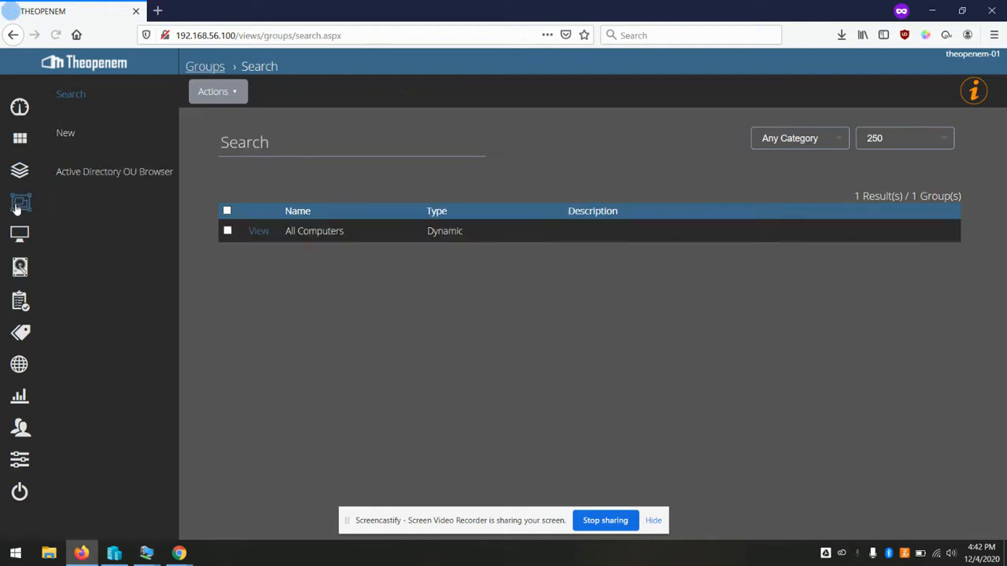
{"action": "left_click", "coordinate": [260, 232]}
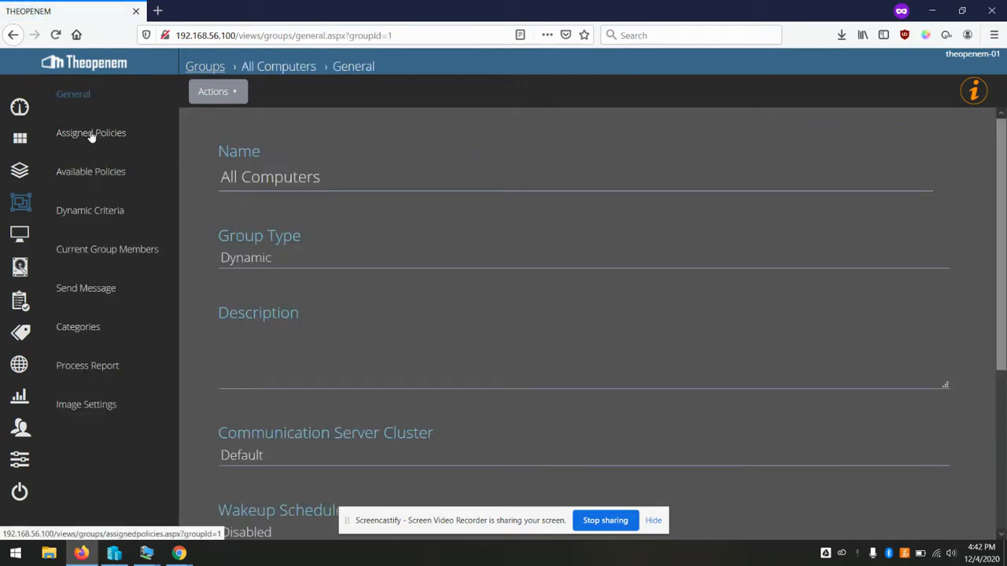
{"action": "left_click", "coordinate": [83, 173]}
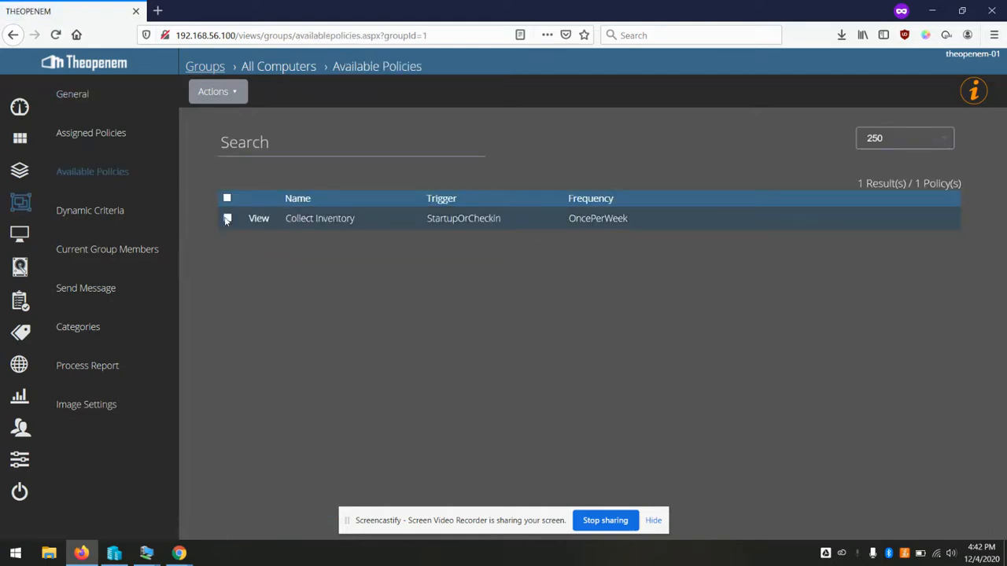
{"action": "left_click", "coordinate": [226, 91]}
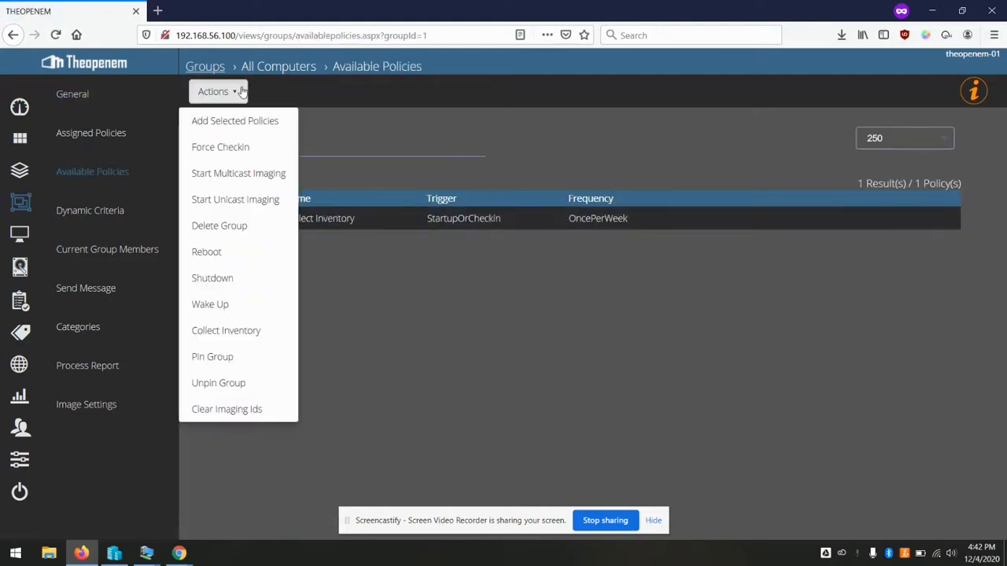
{"action": "left_click", "coordinate": [219, 122]}
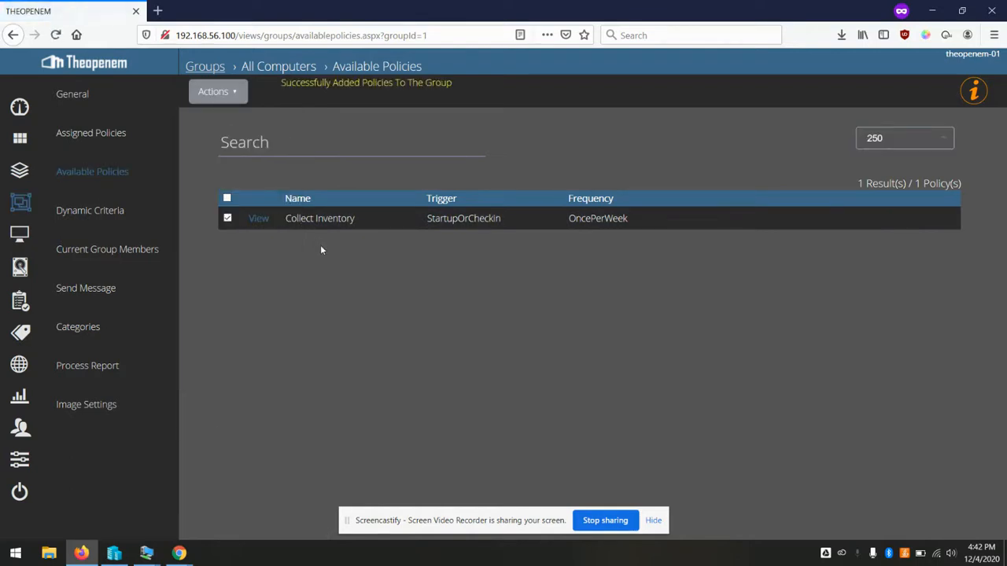
{"action": "left_click", "coordinate": [85, 137]}
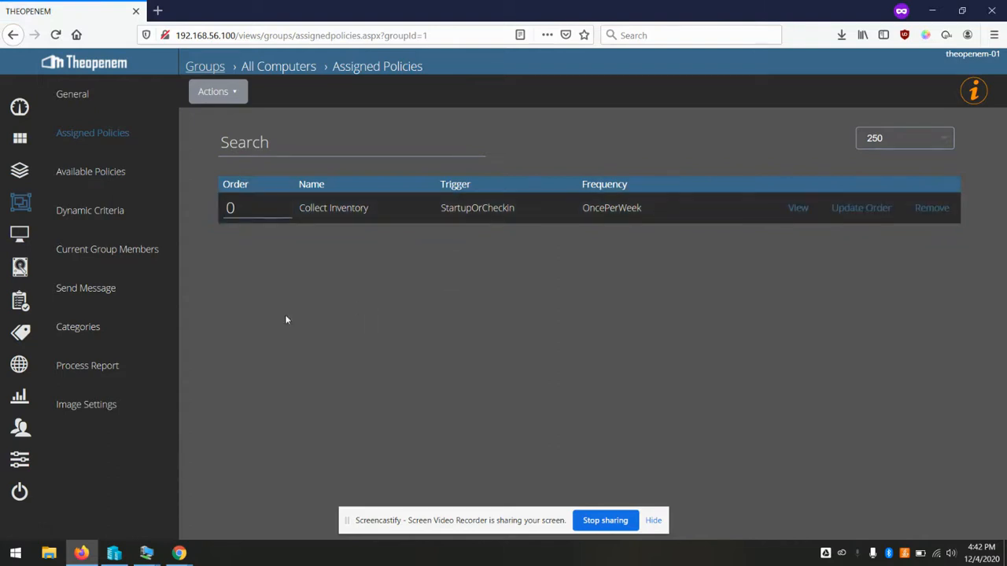
{"action": "left_click", "coordinate": [114, 255]}
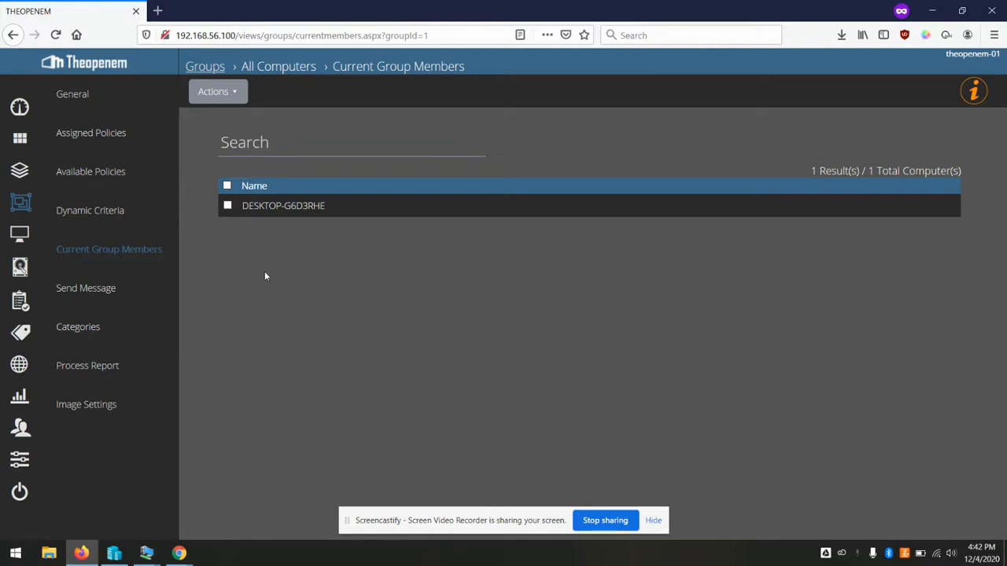
Step: Force a check-in on the active computer DESKTOP-G6D3RHE
{"action": "left_click", "coordinate": [20, 234]}
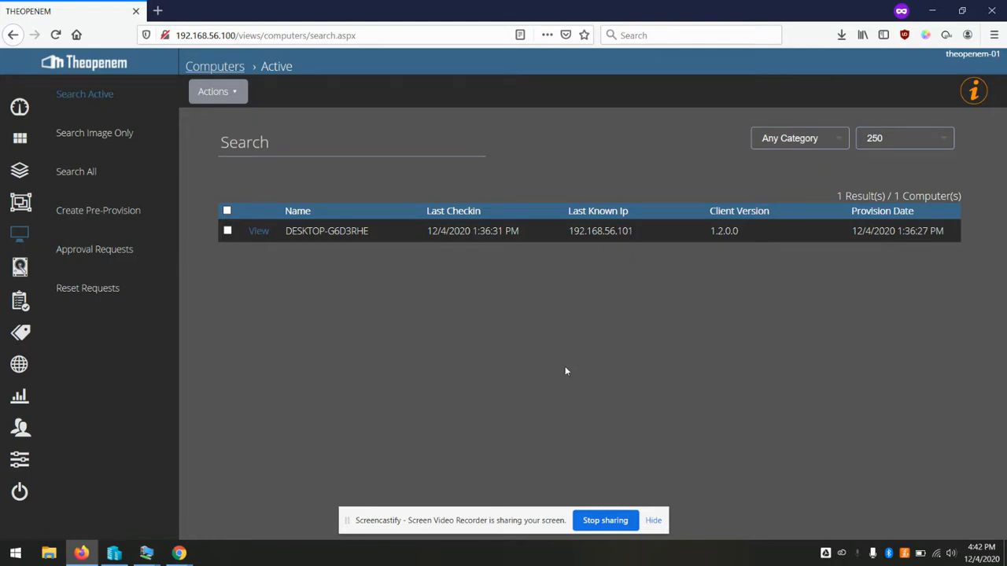
{"action": "left_click", "coordinate": [259, 230]}
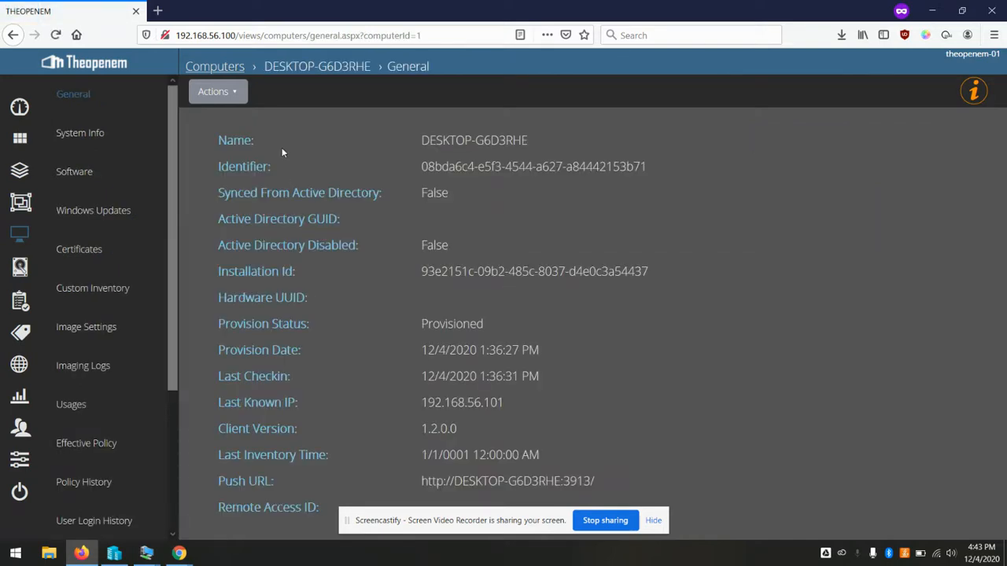
{"action": "left_click", "coordinate": [238, 92]}
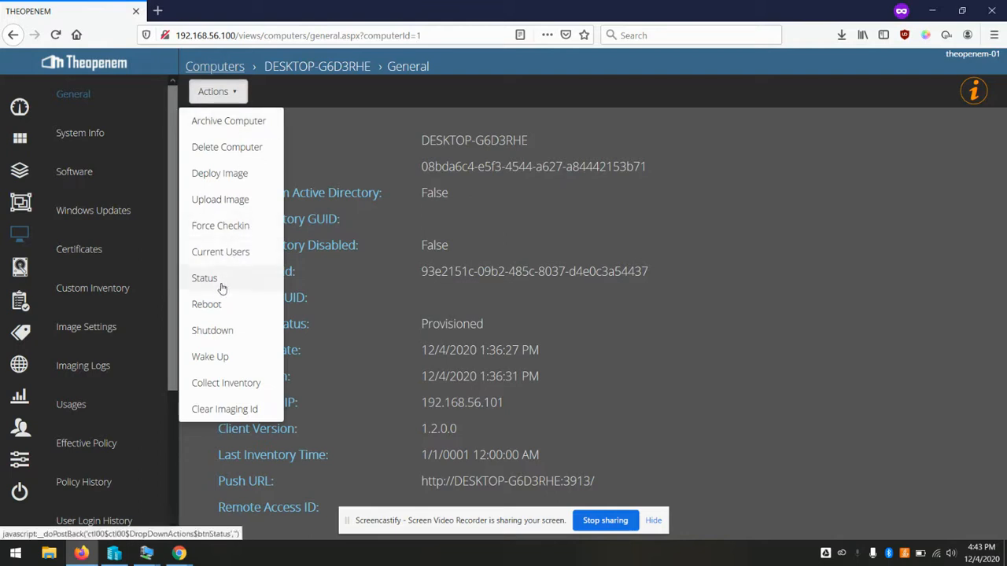
{"action": "left_click", "coordinate": [232, 228]}
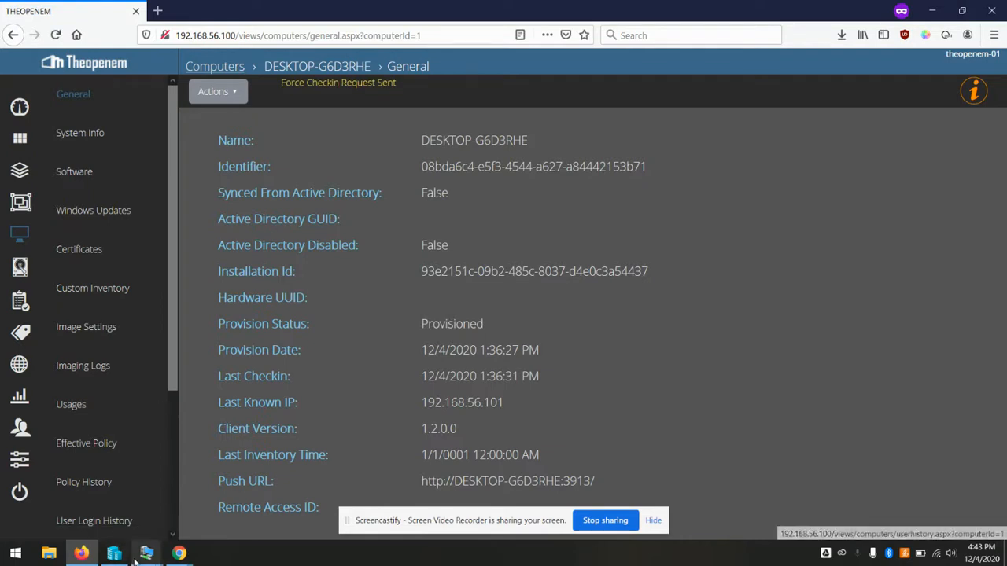
Step: Switch to the TestUpload virtual machine and reopen the service log in Toec's logs folder to examine its latest entries
{"action": "mouse_move", "coordinate": [138, 557]}
{"action": "left_click", "coordinate": [220, 495]}
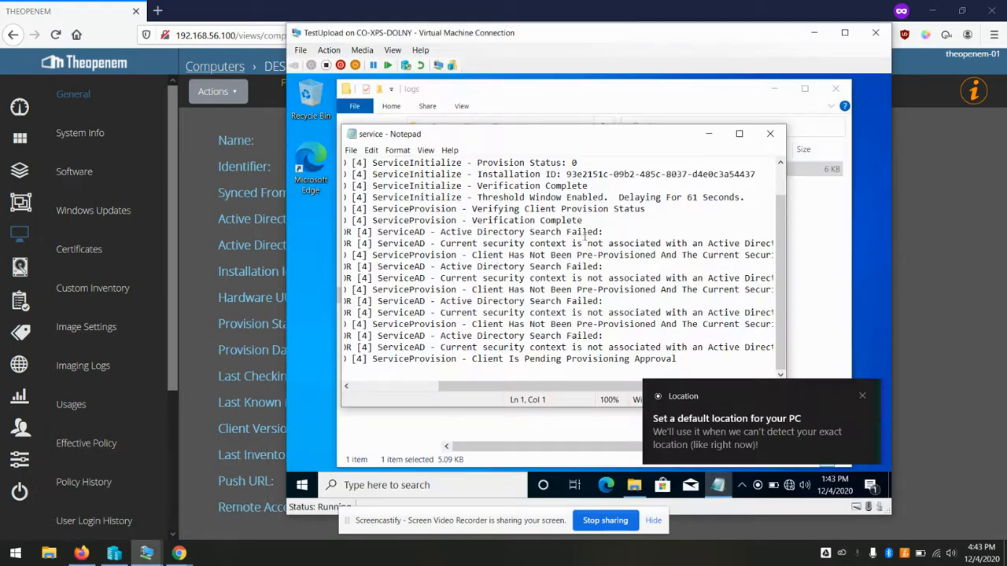
{"action": "left_click", "coordinate": [770, 134]}
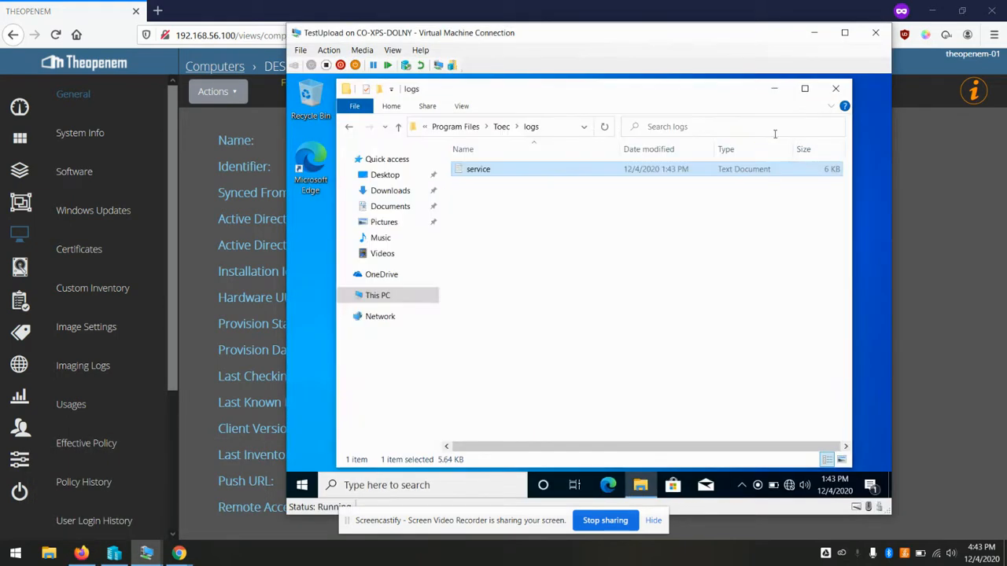
{"action": "double_click", "coordinate": [483, 173]}
{"action": "scroll", "coordinate": [606, 246], "scroll_direction": "down", "scroll_amount": 15}
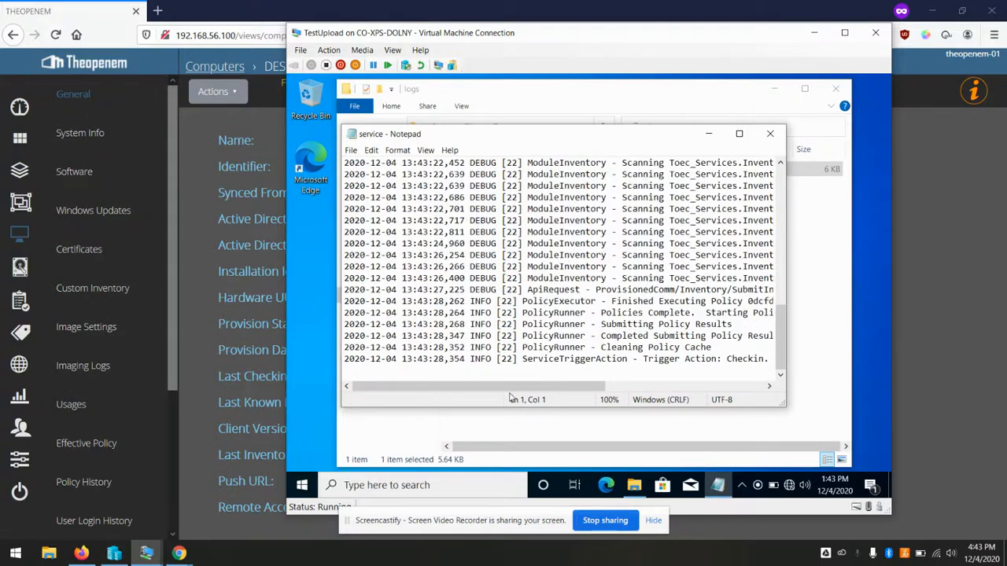
Step: Examine the service log's entries covering the manual check-in and the Collect Inventory policy run
{"action": "left_click_drag", "start_coordinate": [515, 391], "coordinate": [612, 384]}
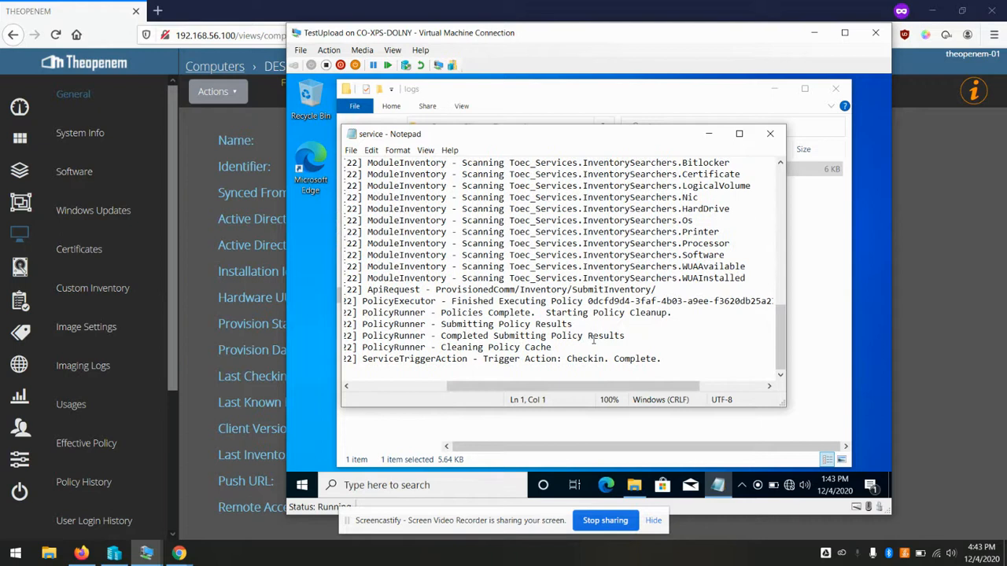
{"action": "scroll", "coordinate": [594, 340], "scroll_direction": "up", "scroll_amount": 1}
{"action": "scroll", "coordinate": [593, 340], "scroll_direction": "up", "scroll_amount": 3}
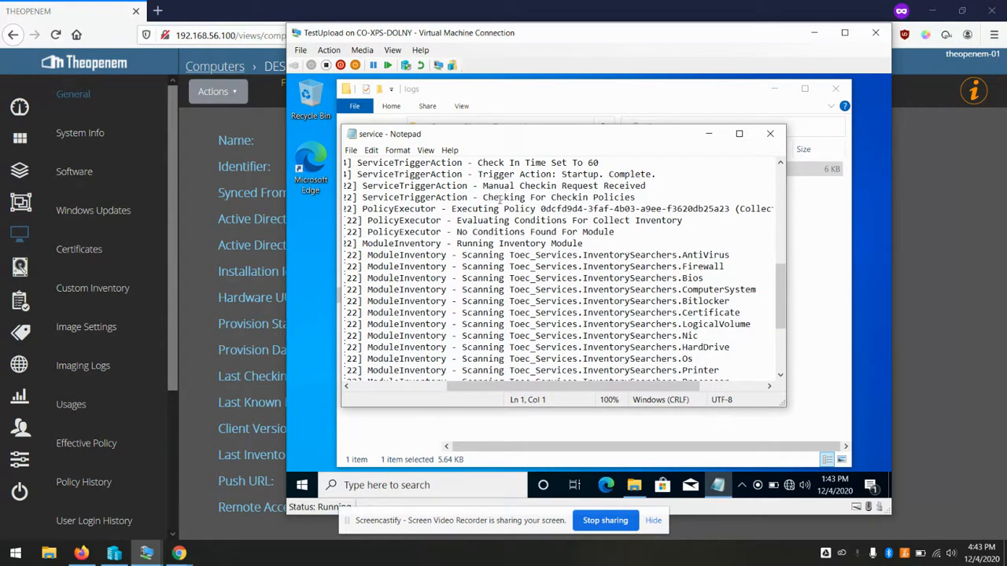
{"action": "scroll", "coordinate": [516, 206], "scroll_direction": "up", "scroll_amount": 1}
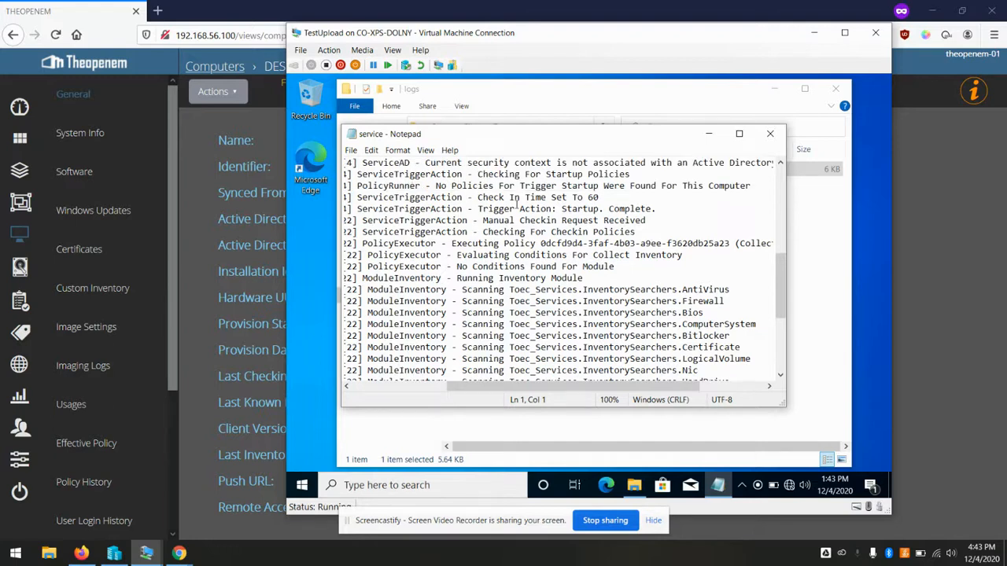
{"action": "left_click_drag", "start_coordinate": [500, 220], "coordinate": [669, 254]}
{"action": "scroll", "coordinate": [603, 268], "scroll_direction": "down", "scroll_amount": 5}
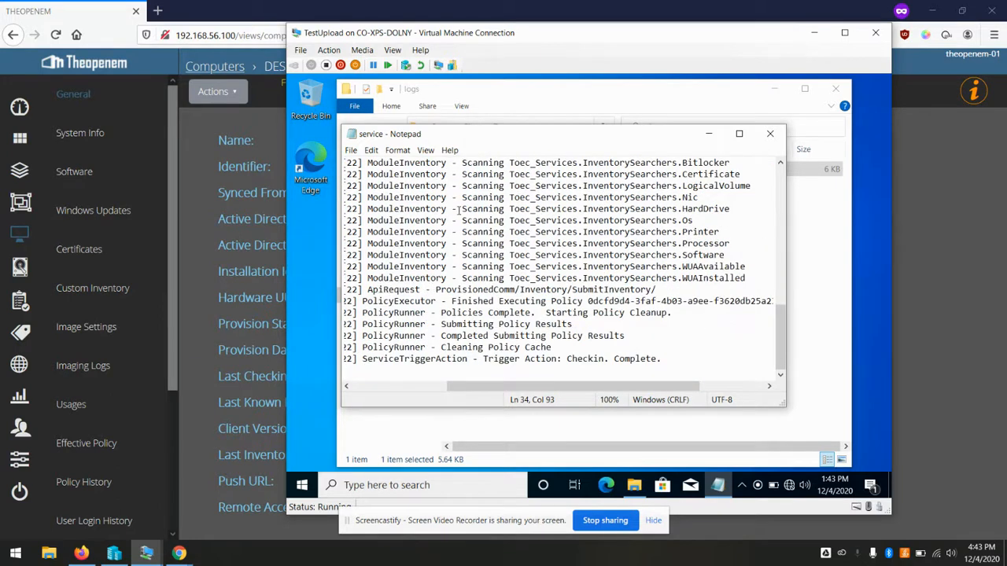
Step: Switch back to Theopenem in Firefox and review the computer's System Info, Software and Windows Updates inventory
{"action": "left_click", "coordinate": [260, 188]}
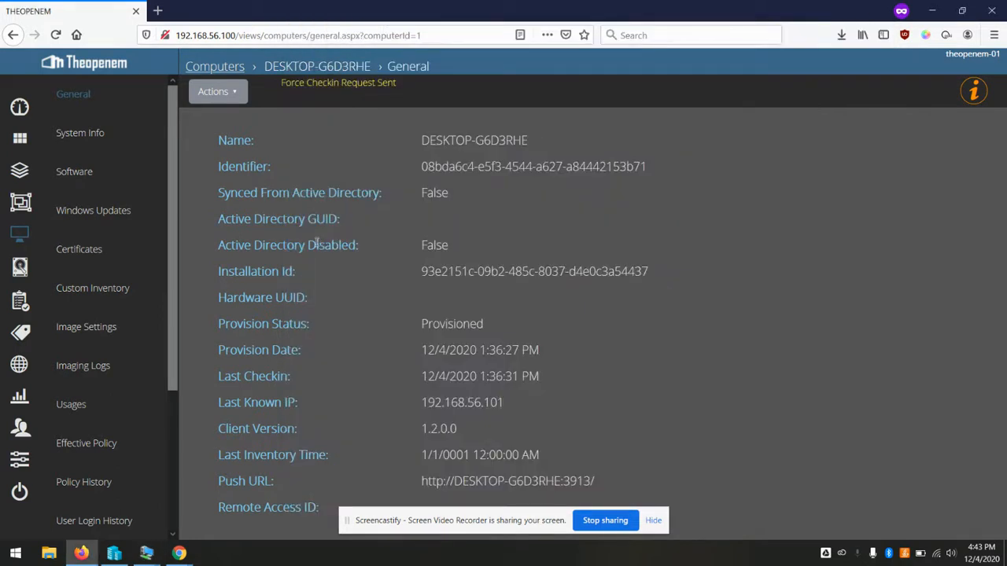
{"action": "left_click", "coordinate": [71, 132]}
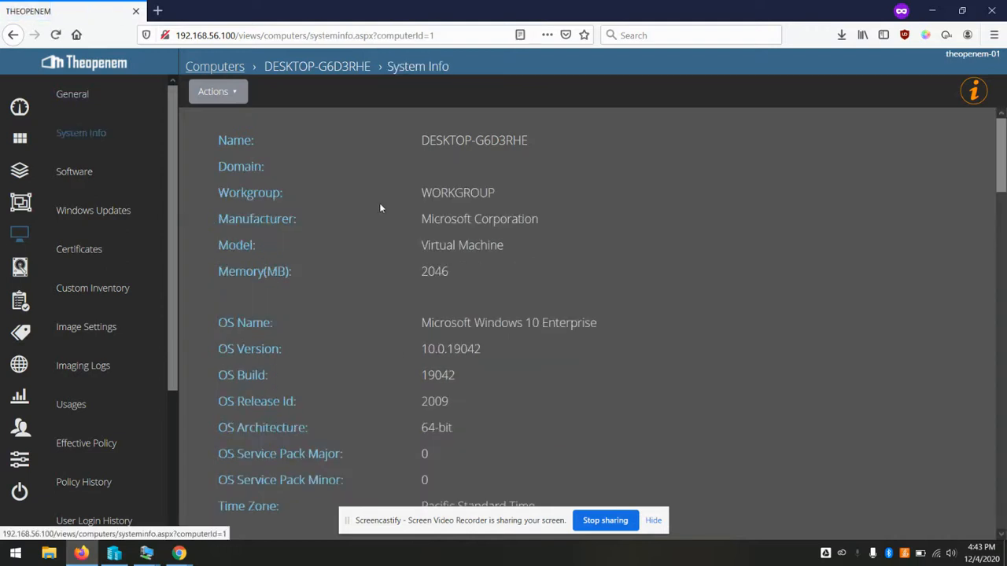
{"action": "scroll", "coordinate": [571, 265], "scroll_direction": "down", "scroll_amount": 4}
{"action": "scroll", "coordinate": [572, 269], "scroll_direction": "down", "scroll_amount": 10}
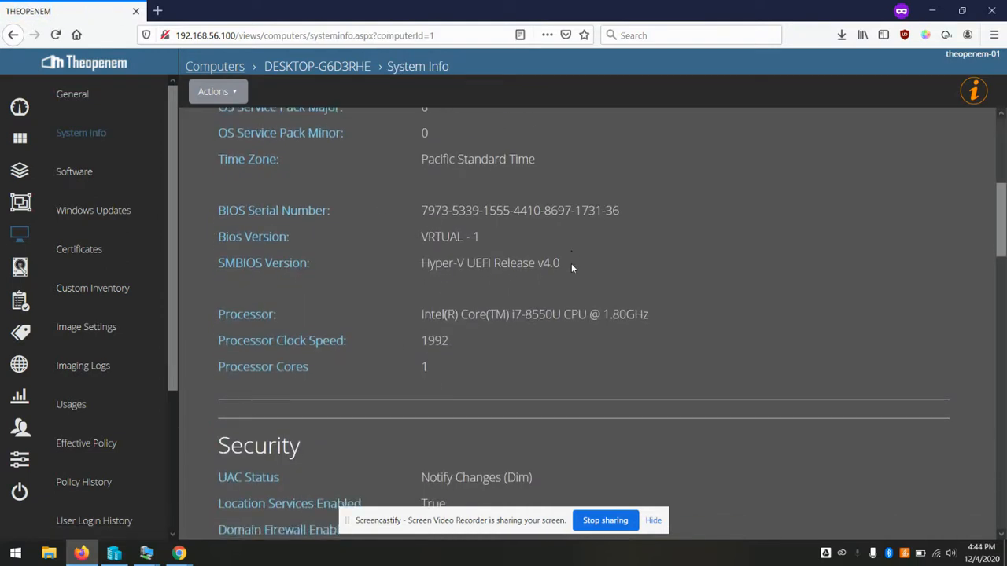
{"action": "scroll", "coordinate": [572, 269], "scroll_direction": "down", "scroll_amount": 6}
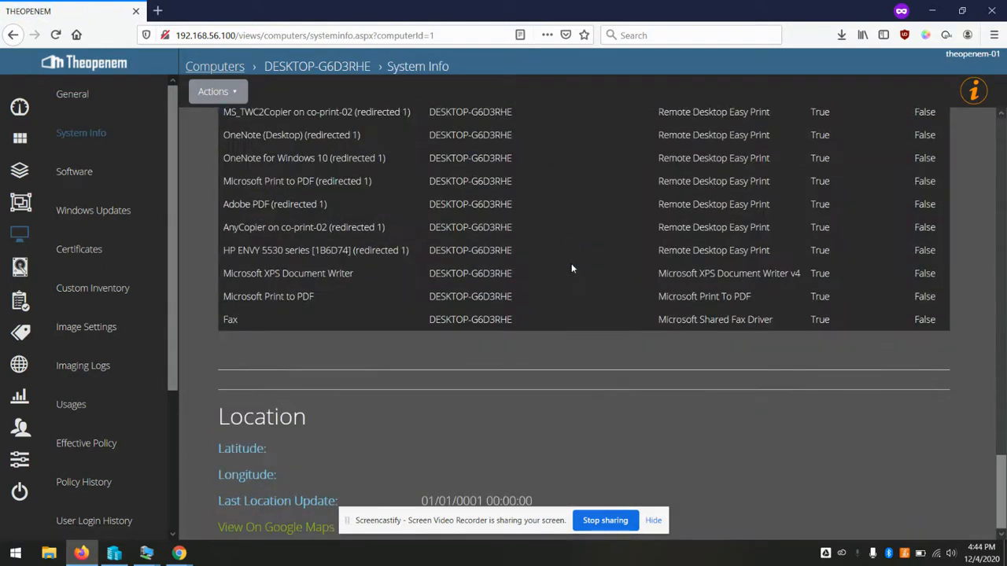
{"action": "scroll", "coordinate": [572, 268], "scroll_direction": "up", "scroll_amount": 20}
{"action": "left_click", "coordinate": [73, 179]}
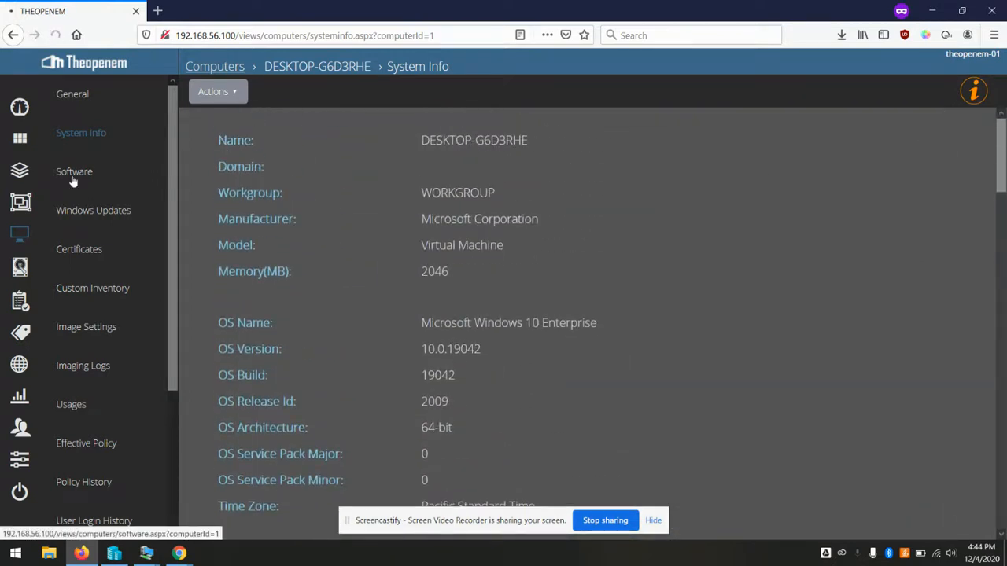
{"action": "left_click", "coordinate": [113, 220]}
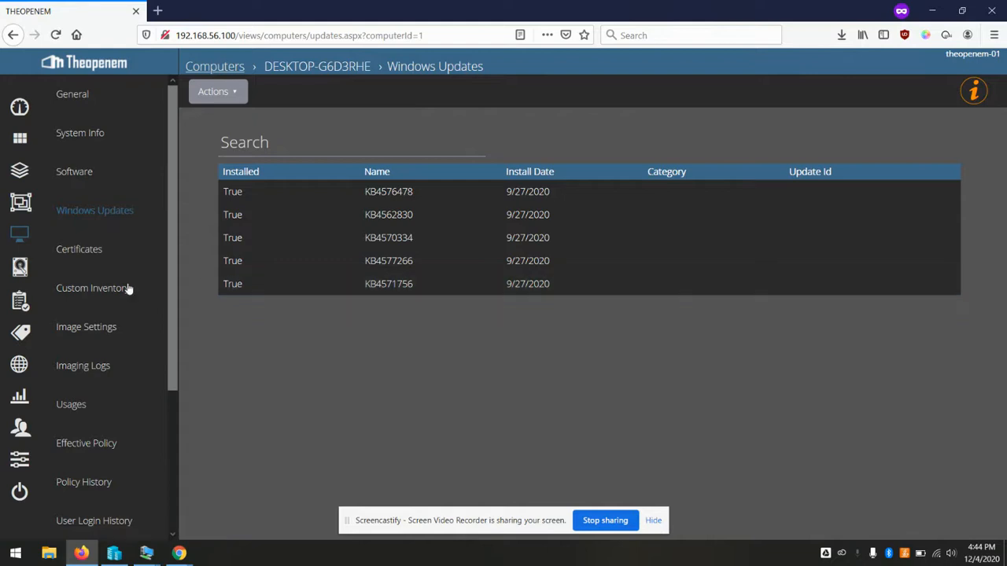
{"action": "scroll", "coordinate": [129, 288], "scroll_direction": "down", "scroll_amount": 5}
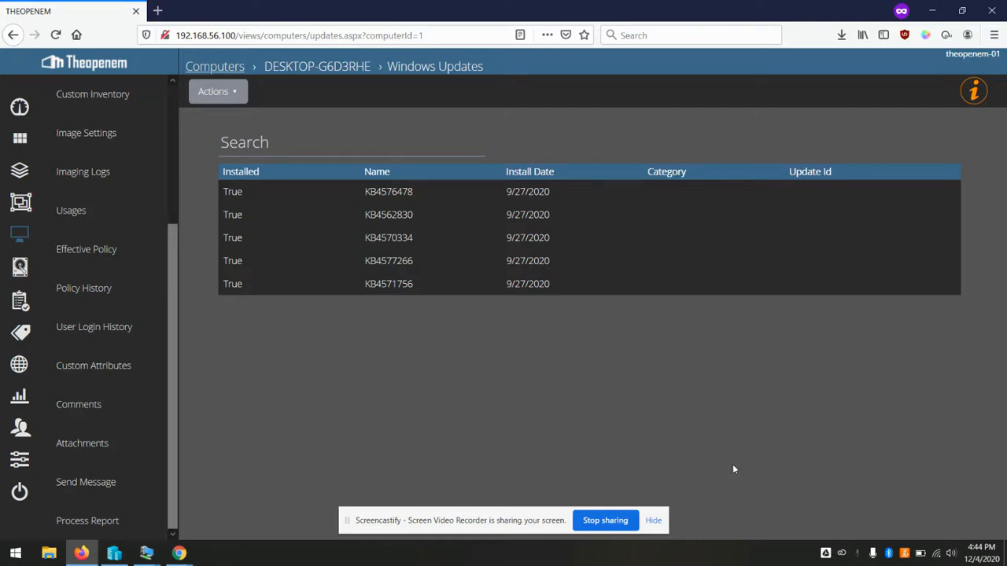
Step: Create a new static group named "Software test group" with the default communication server cluster
{"action": "left_click", "coordinate": [26, 206]}
{"action": "left_click", "coordinate": [59, 137]}
{"action": "left_click", "coordinate": [268, 170]}
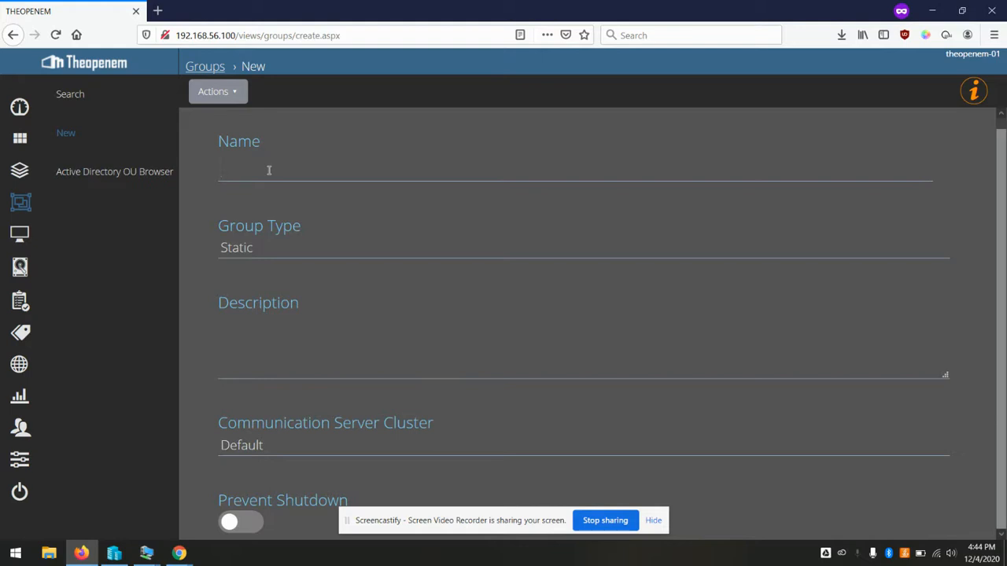
{"action": "type", "text": "Software test group"}
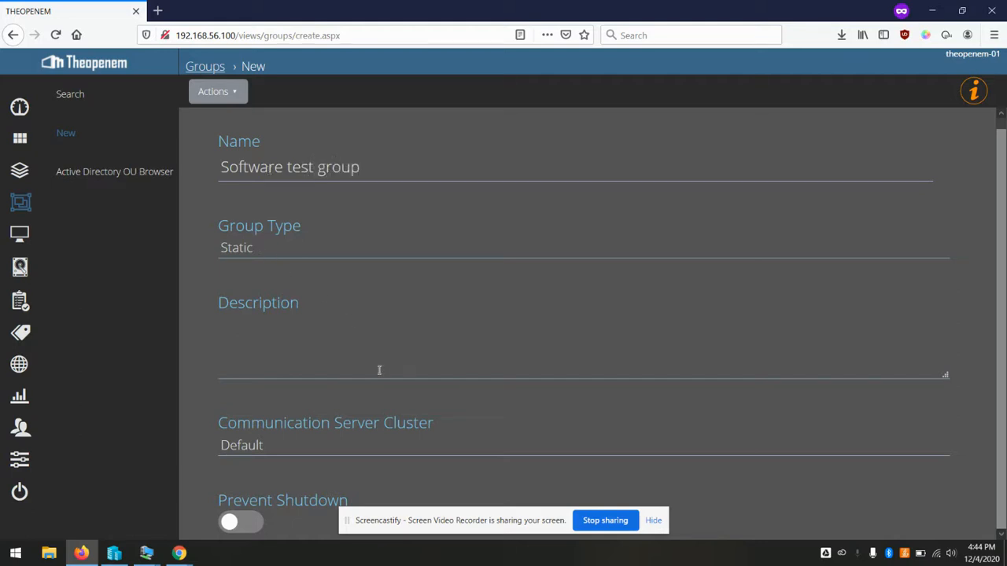
{"action": "left_click", "coordinate": [216, 91]}
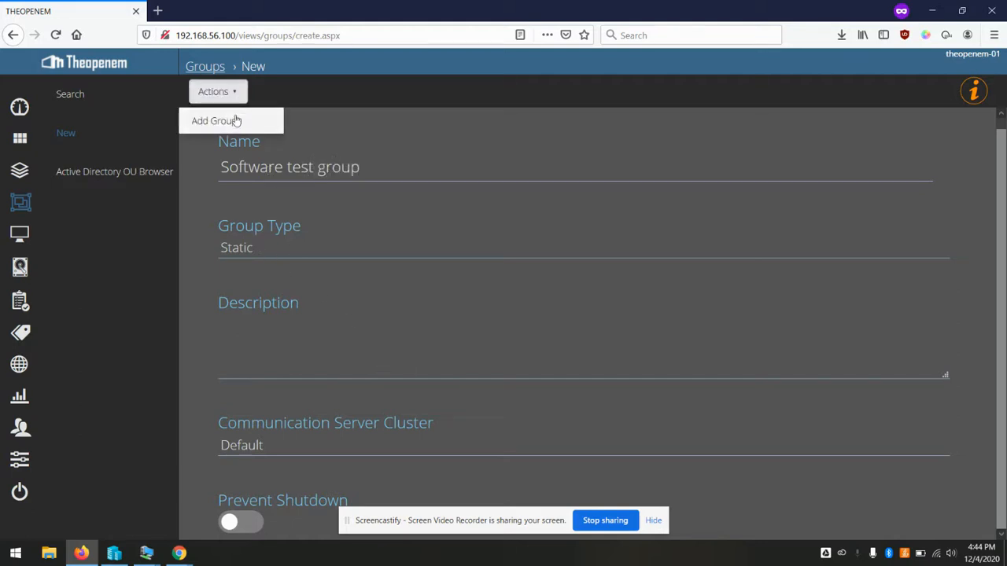
{"action": "left_click", "coordinate": [231, 121]}
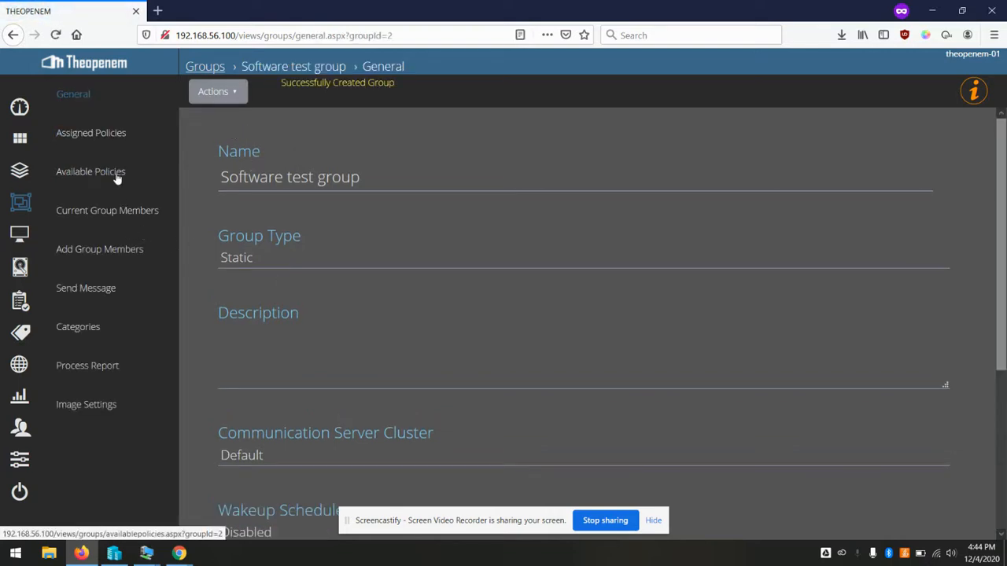
Step: Add the computer DESKTOP-G6D3RHE as a member of the Software test group
{"action": "left_click", "coordinate": [103, 250]}
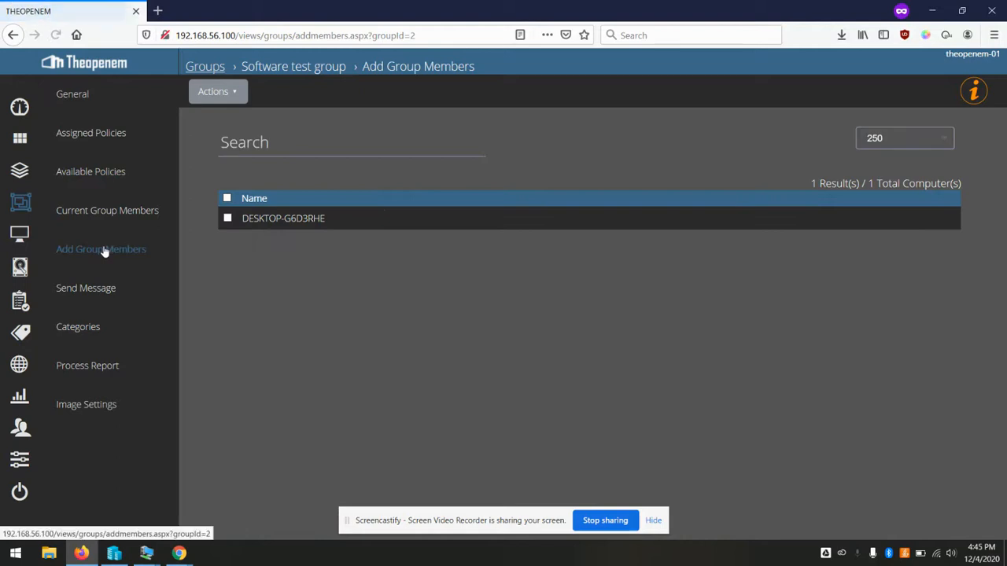
{"action": "left_click", "coordinate": [227, 219]}
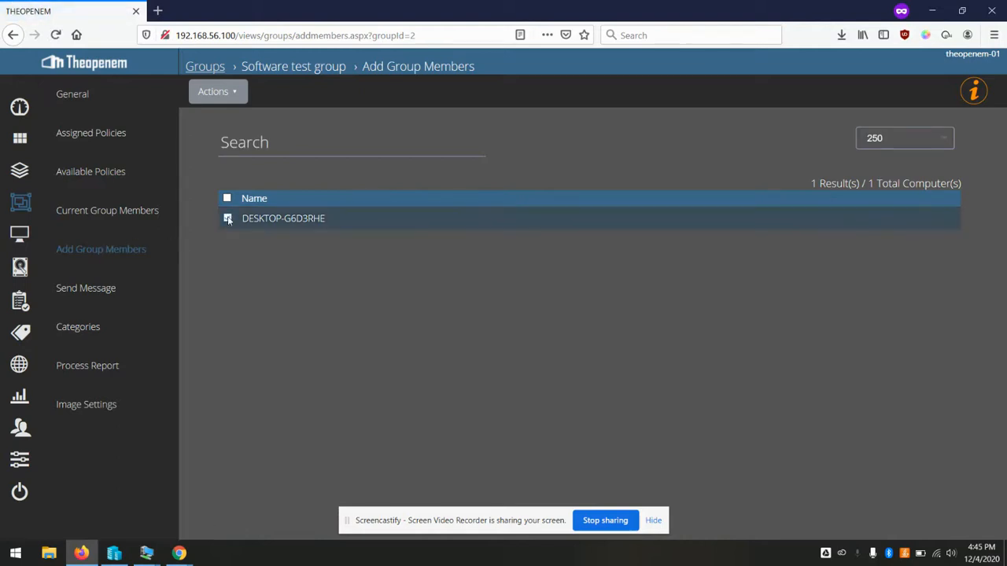
{"action": "left_click", "coordinate": [241, 98]}
{"action": "left_click", "coordinate": [233, 123]}
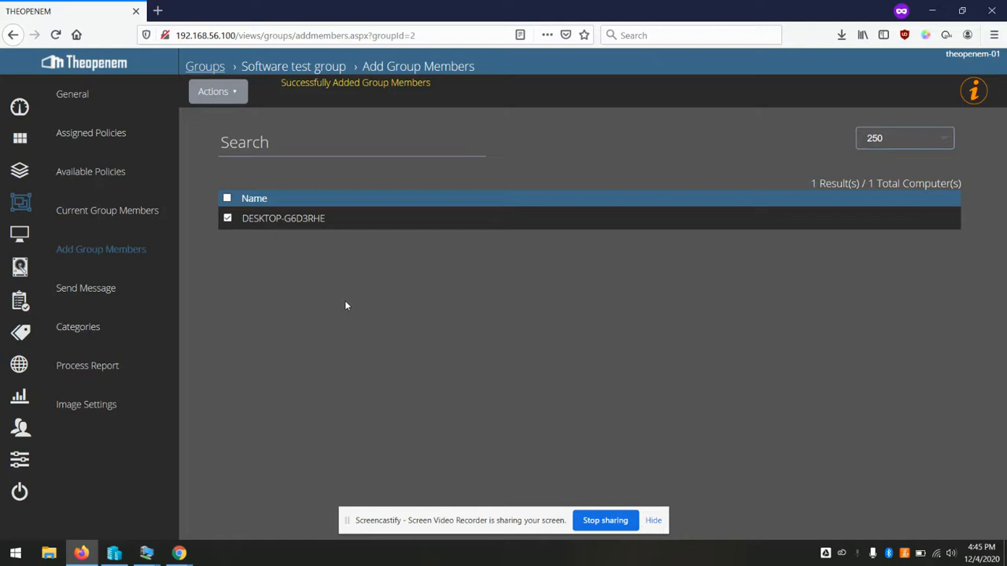
Step: Create a software module with the display name "7-zip 18.06" and MSI type Install, and look over its general settings
{"action": "left_click", "coordinate": [23, 139]}
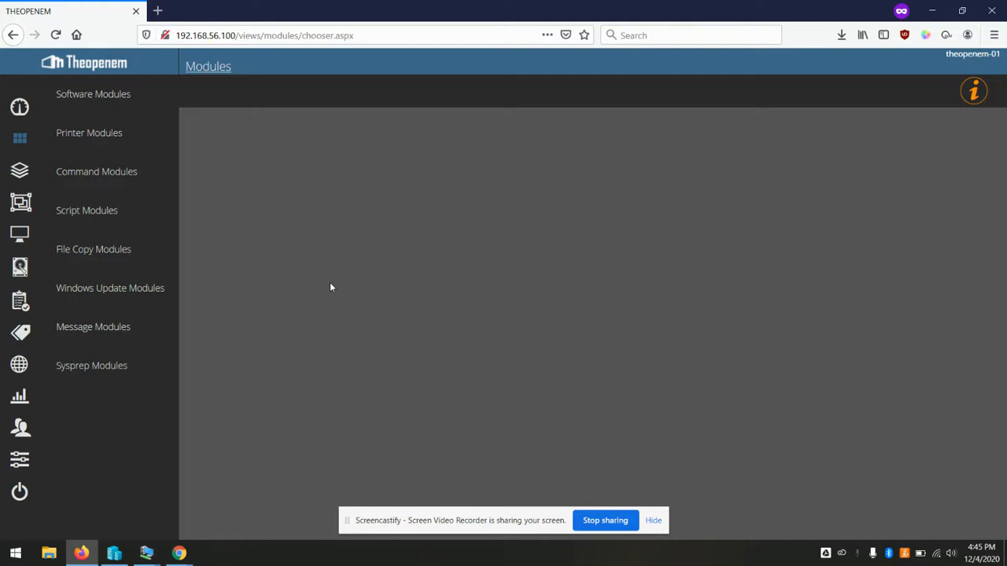
{"action": "left_click", "coordinate": [100, 94]}
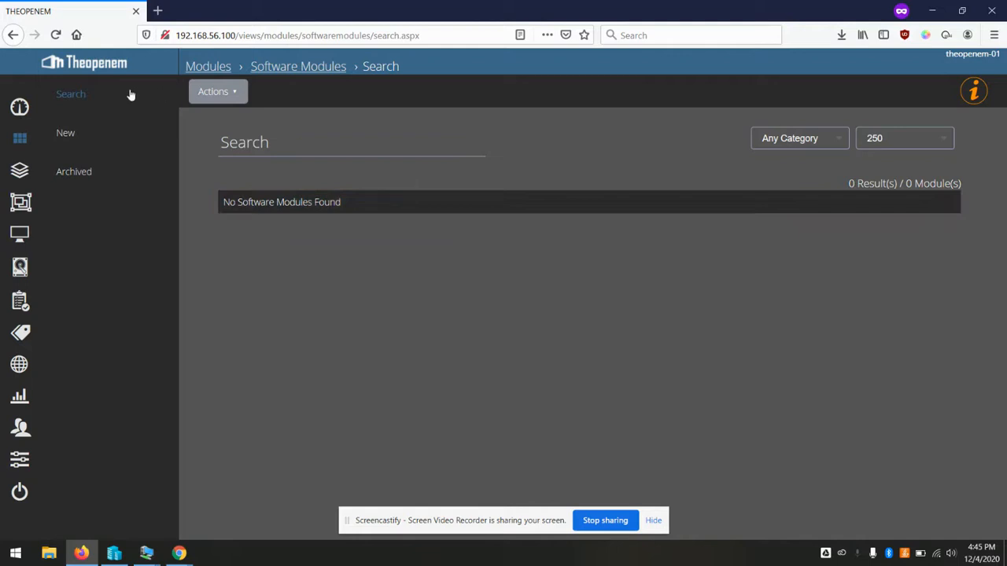
{"action": "left_click", "coordinate": [77, 136]}
{"action": "left_click", "coordinate": [285, 186]}
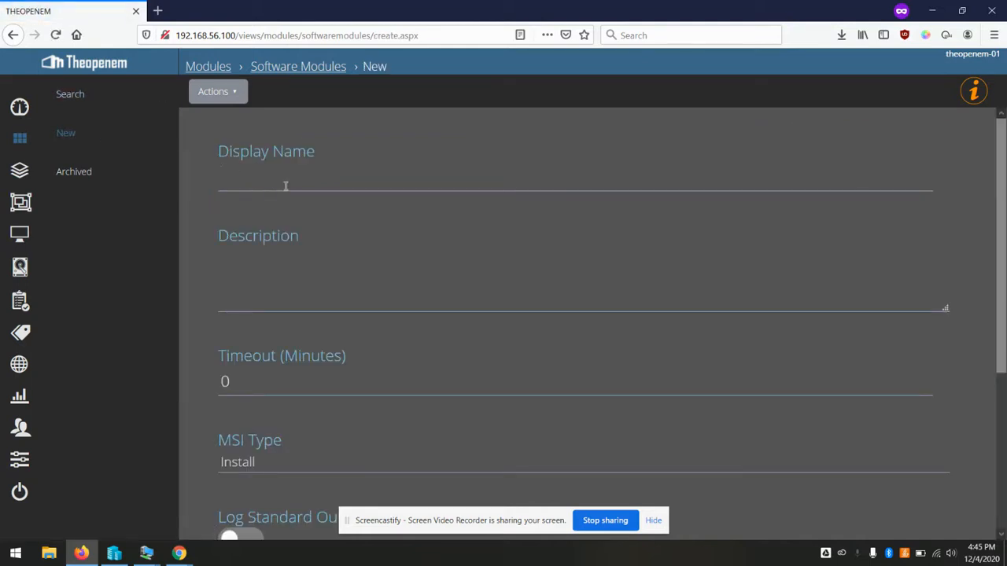
{"action": "type", "text": "7-zip 18.06"}
{"action": "scroll", "coordinate": [422, 265], "scroll_direction": "down", "scroll_amount": 1}
{"action": "scroll", "coordinate": [421, 265], "scroll_direction": "down", "scroll_amount": 1}
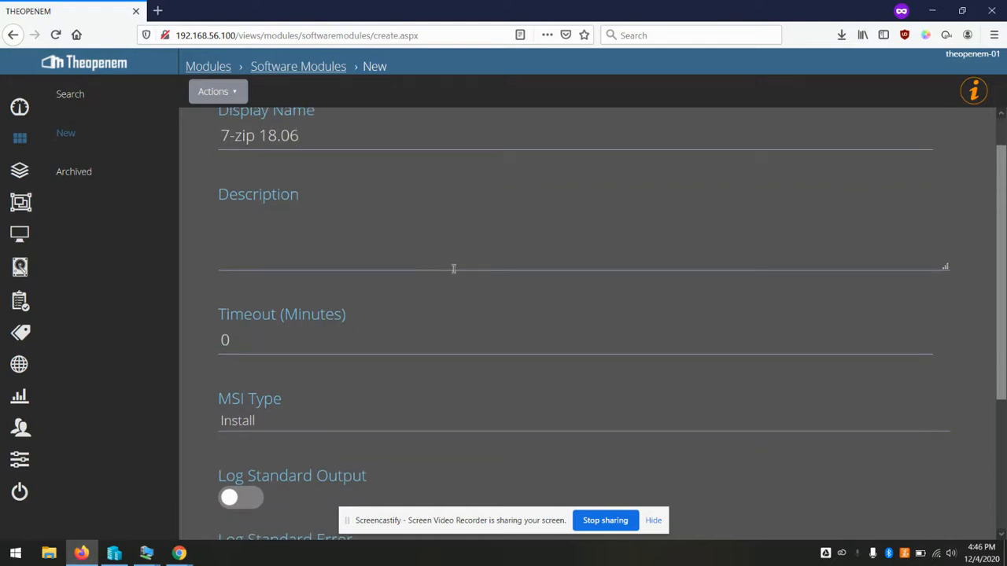
{"action": "scroll", "coordinate": [453, 269], "scroll_direction": "down", "scroll_amount": 3}
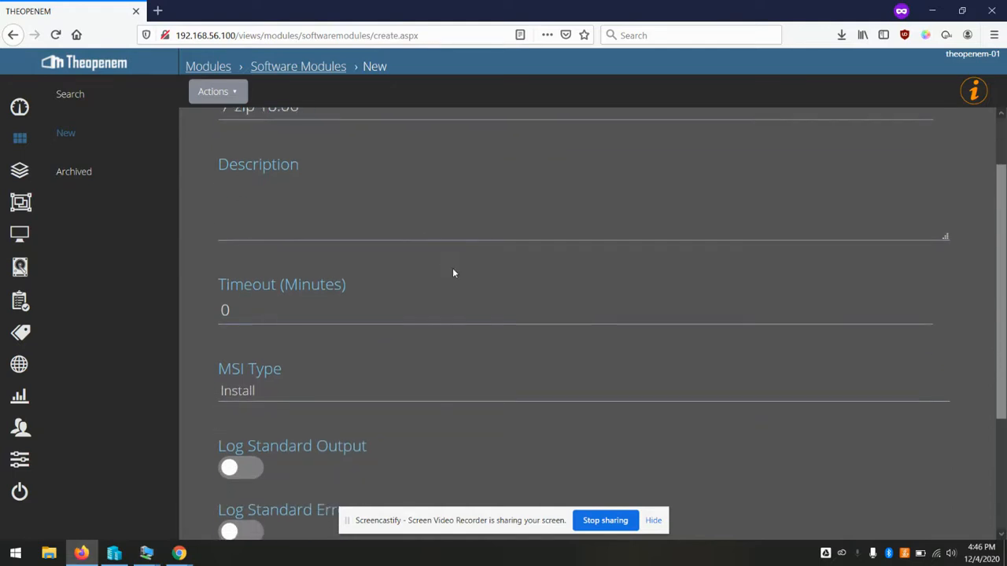
{"action": "scroll", "coordinate": [454, 347], "scroll_direction": "up", "scroll_amount": 3}
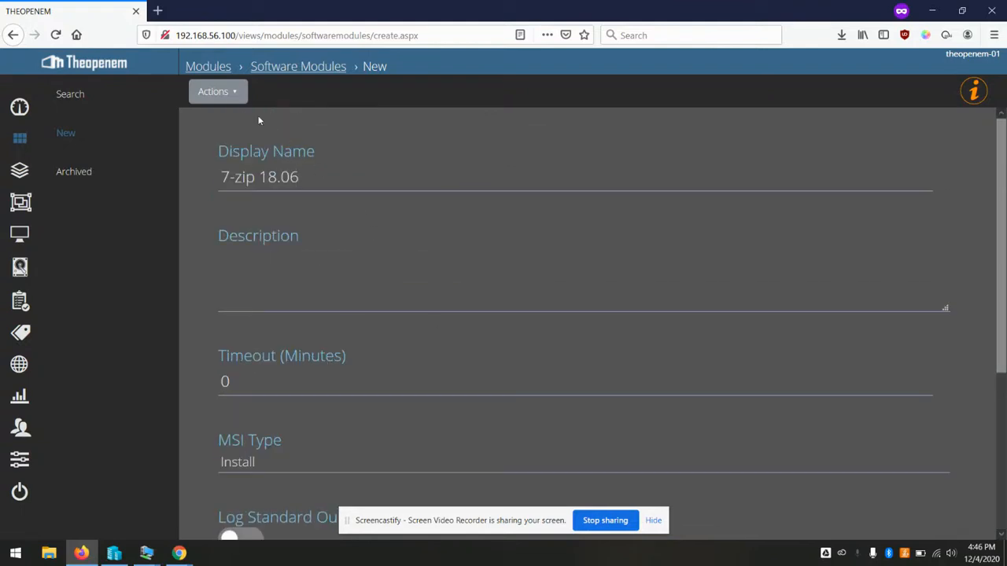
{"action": "left_click", "coordinate": [221, 91]}
{"action": "left_click", "coordinate": [214, 122]}
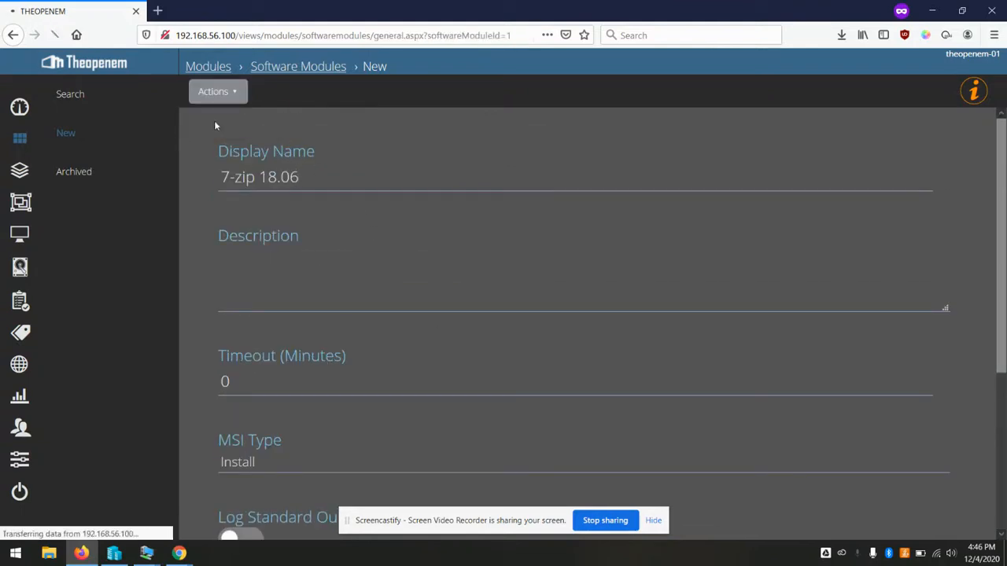
{"action": "scroll", "coordinate": [421, 266], "scroll_direction": "down", "scroll_amount": 2}
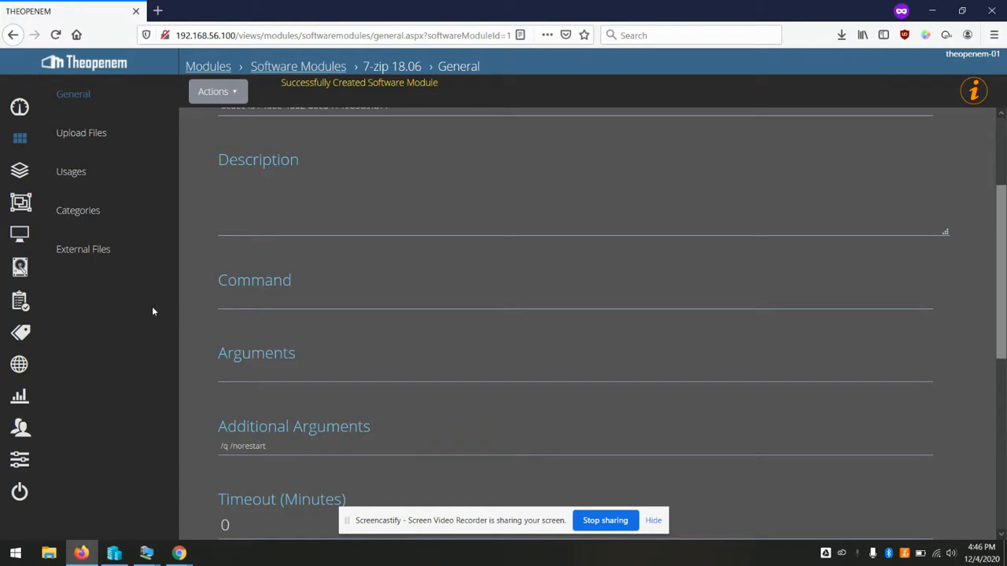
{"action": "scroll", "coordinate": [334, 272], "scroll_direction": "down", "scroll_amount": 1}
{"action": "scroll", "coordinate": [288, 197], "scroll_direction": "up", "scroll_amount": 1}
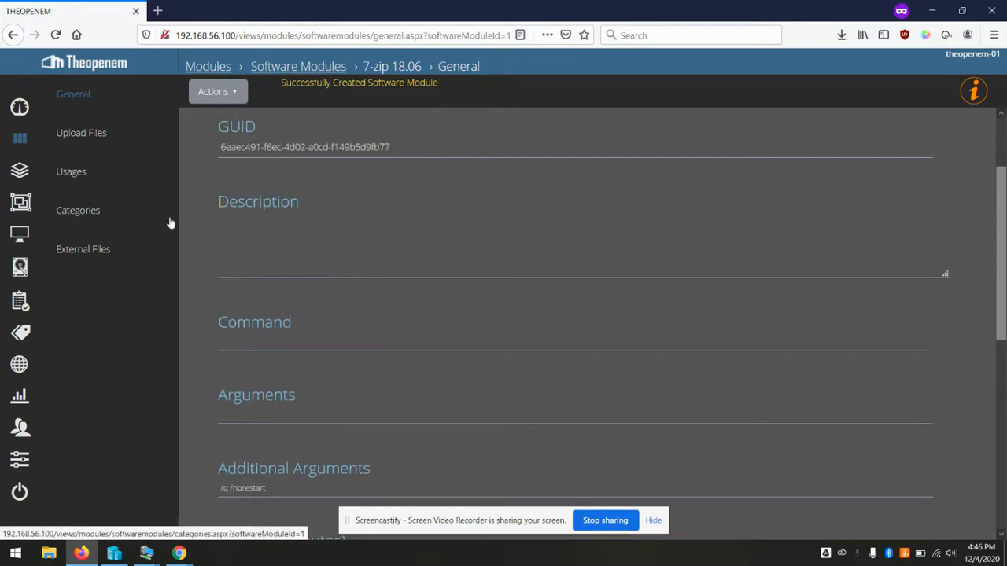
Step: Open google.com in a new browser tab and search for 7zip
{"action": "left_click", "coordinate": [157, 10]}
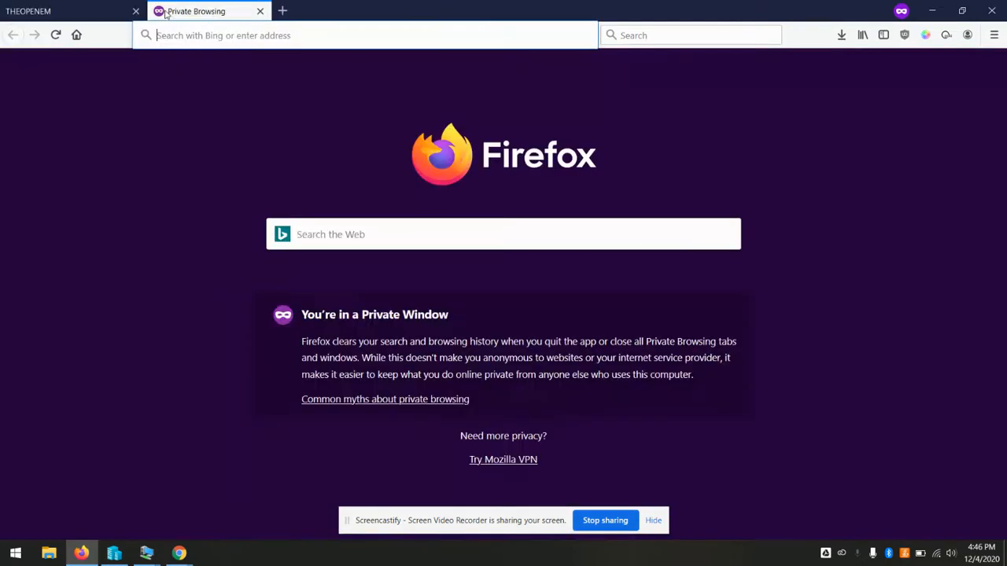
{"action": "left_click", "coordinate": [217, 30]}
{"action": "type", "text": "google.com"}
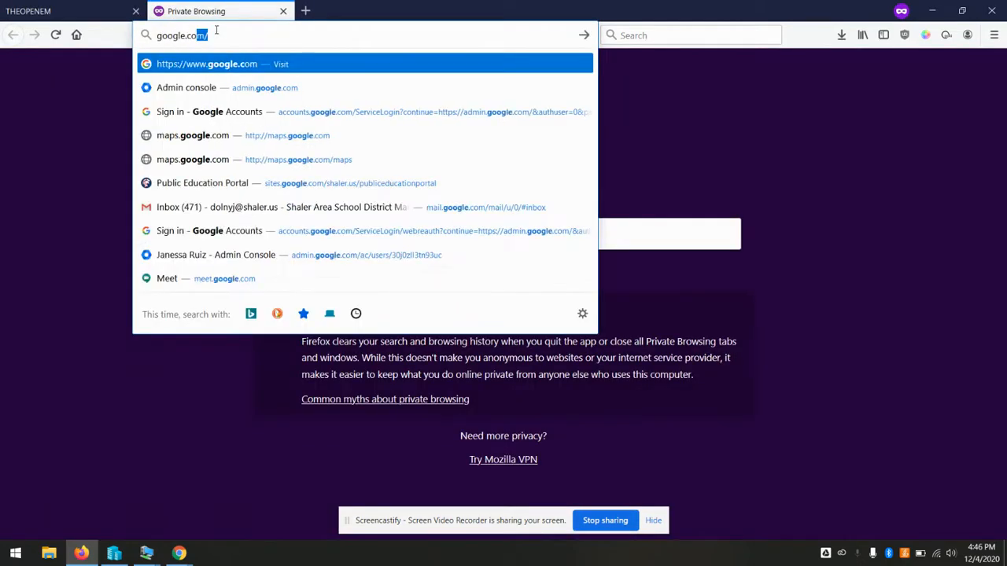
{"action": "key", "text": "Return"}
{"action": "type", "text": "tzip"}
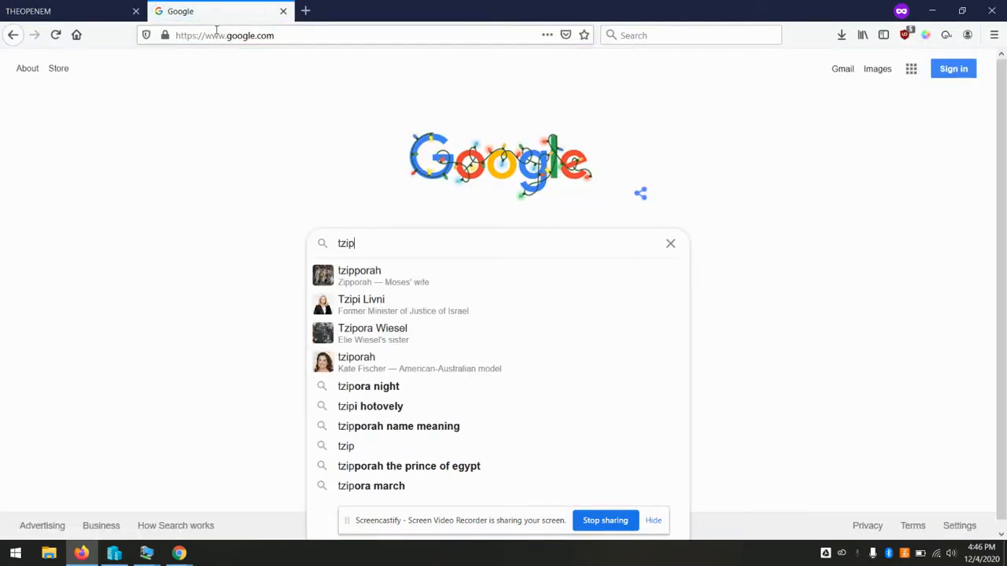
{"action": "key", "text": "Return"}
{"action": "left_click_drag", "start_coordinate": [164, 77], "coordinate": [33, 86]}
{"action": "type", "text": "7"}
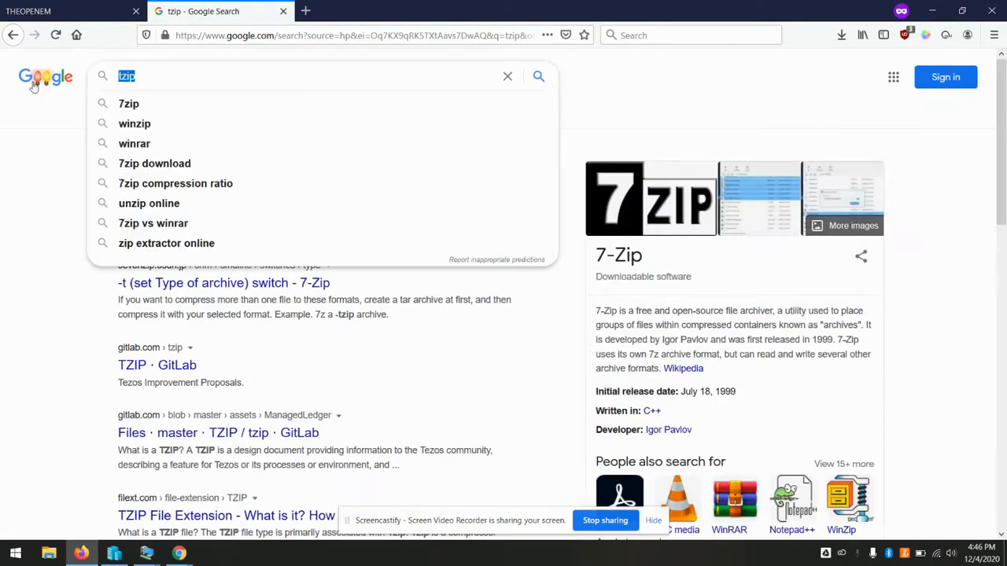
{"action": "type", "text": "zip"}
{"action": "key", "text": "Return"}
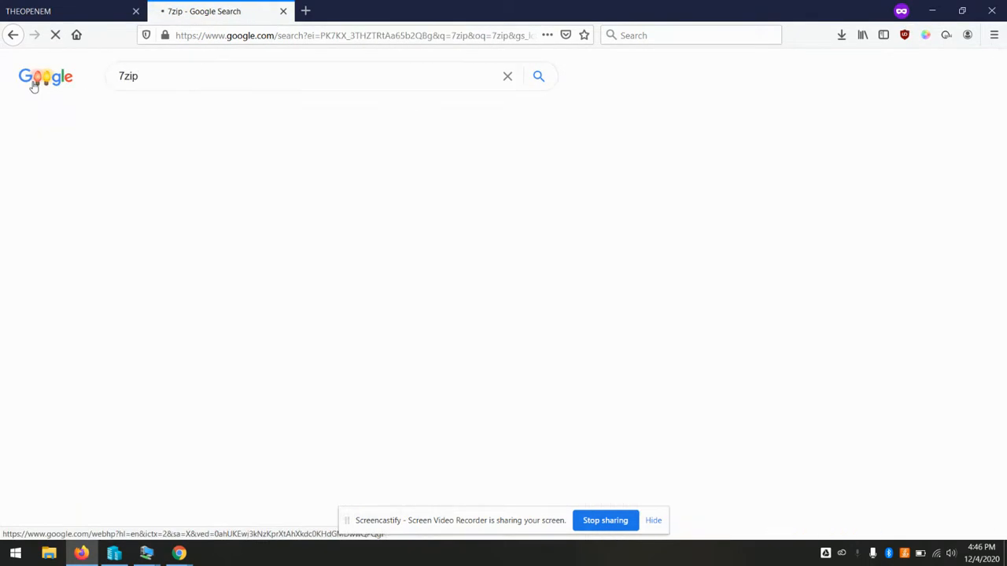
Step: Download the 64-bit x64 MSI installer of 7-Zip 19.00 from the 7-zip.org download page
{"action": "left_click", "coordinate": [133, 186]}
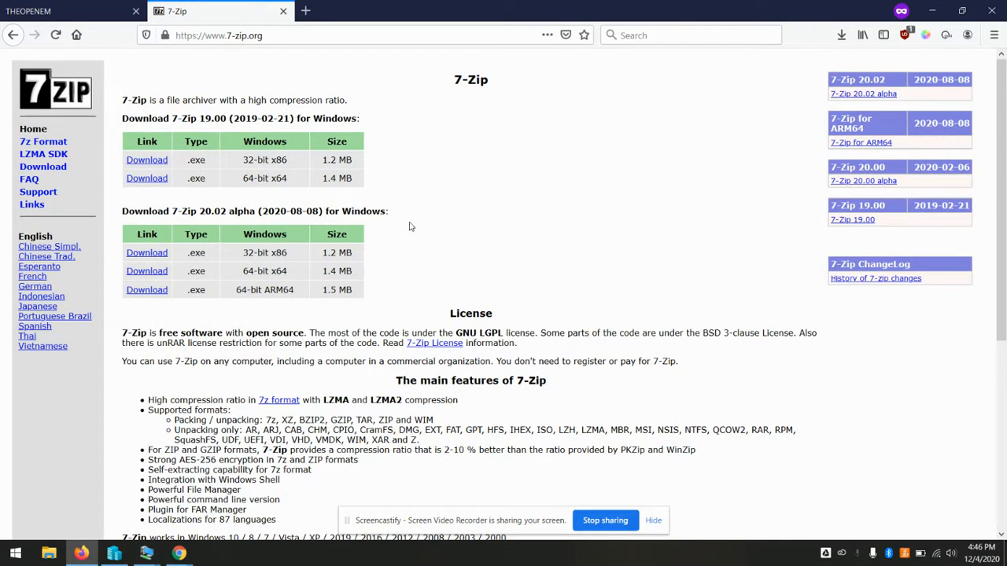
{"action": "left_click", "coordinate": [52, 167]}
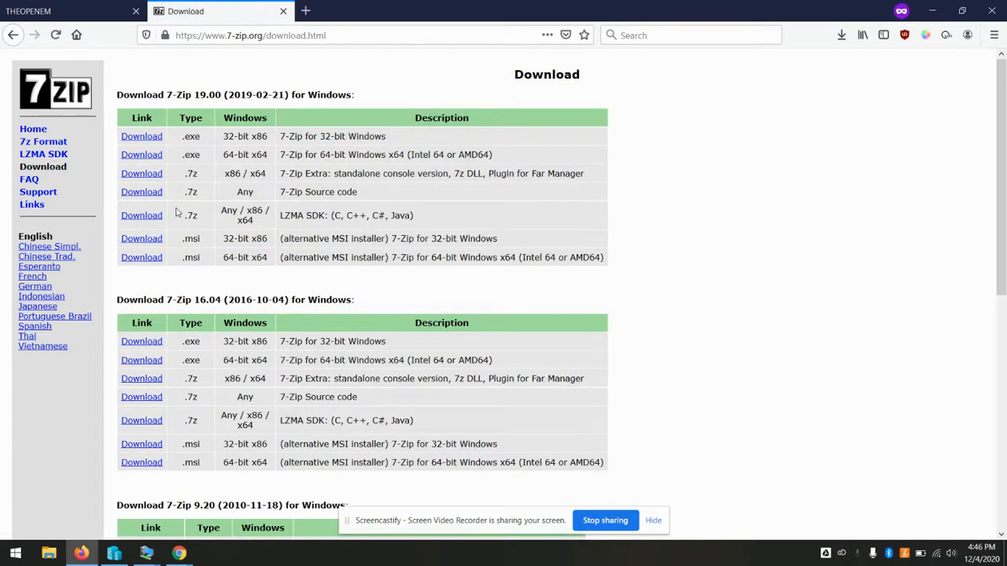
{"action": "left_click", "coordinate": [139, 260]}
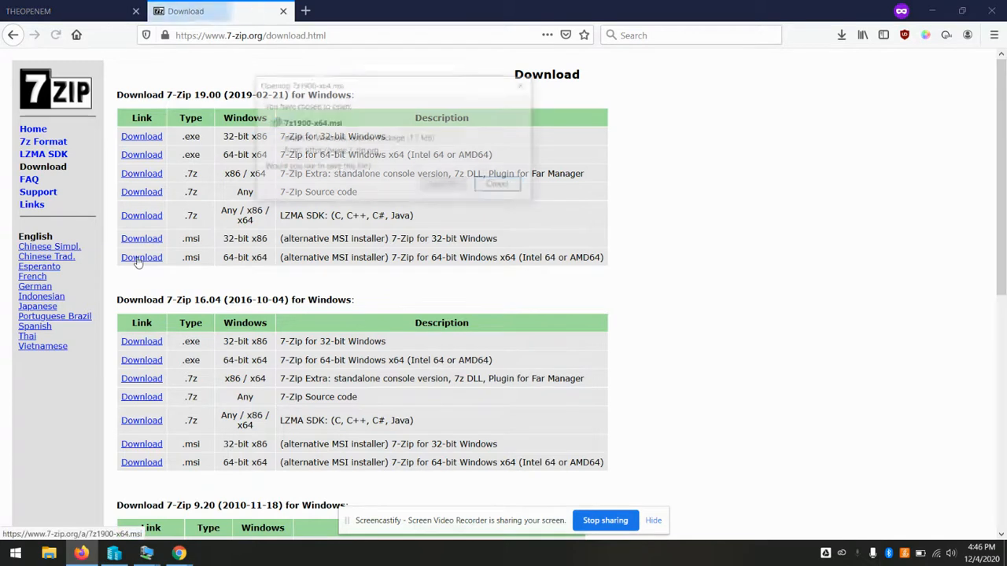
{"action": "left_click", "coordinate": [444, 185]}
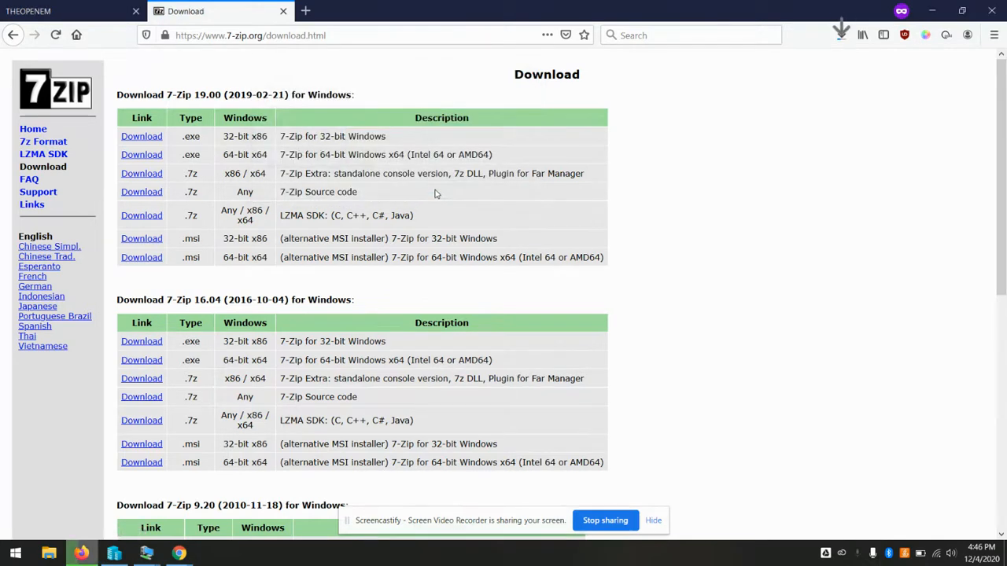
Step: Put the downloaded 7z1900-x64.msi file on the desktop
{"action": "left_click", "coordinate": [842, 36]}
{"action": "left_click_drag", "start_coordinate": [666, 79], "coordinate": [640, 173]}
{"action": "left_click", "coordinate": [391, 161]}
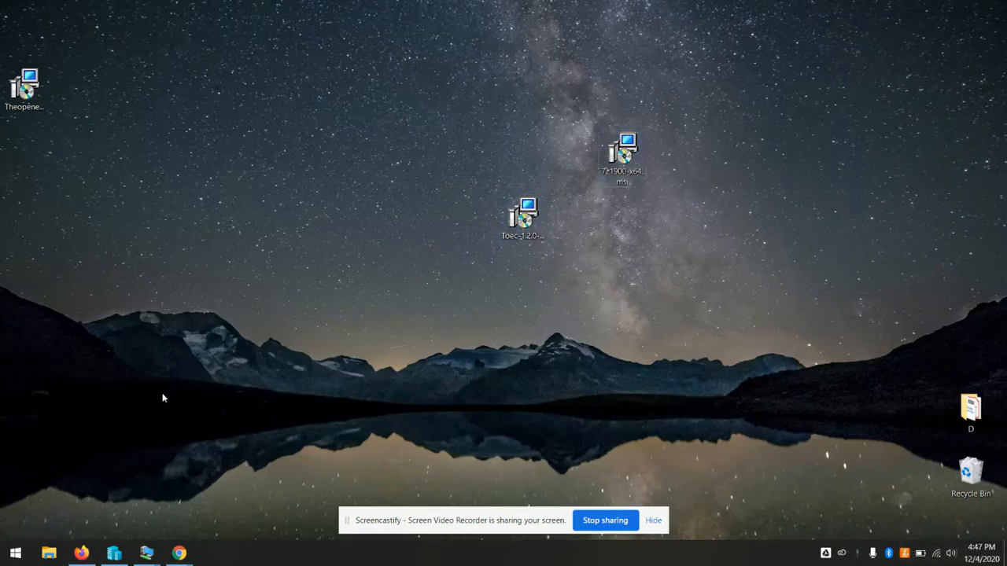
Step: Upload 7z1900-x64.msi from the desktop to the 7-zip 18.06 software module in Theopenem
{"action": "left_click", "coordinate": [81, 553]}
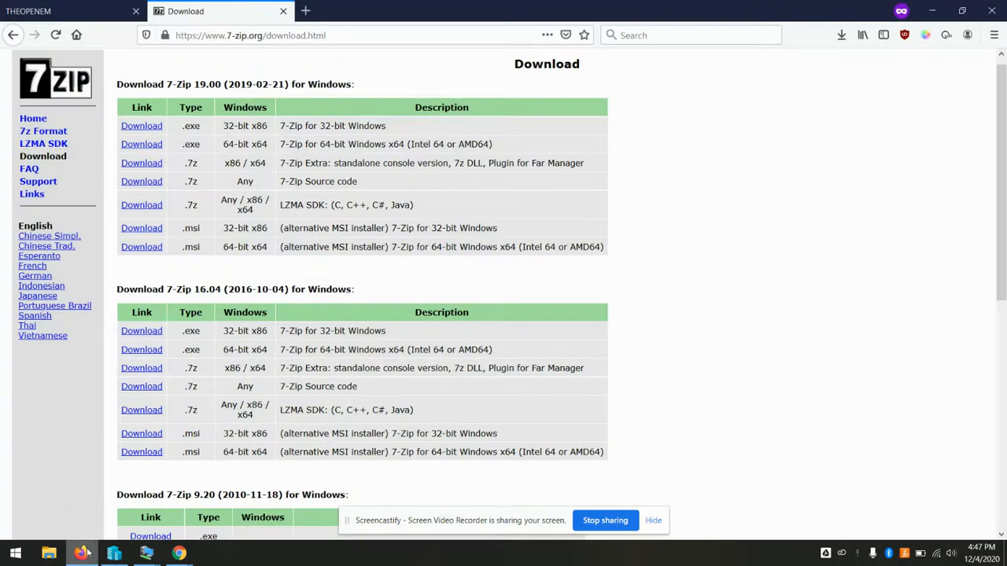
{"action": "left_click", "coordinate": [96, 5]}
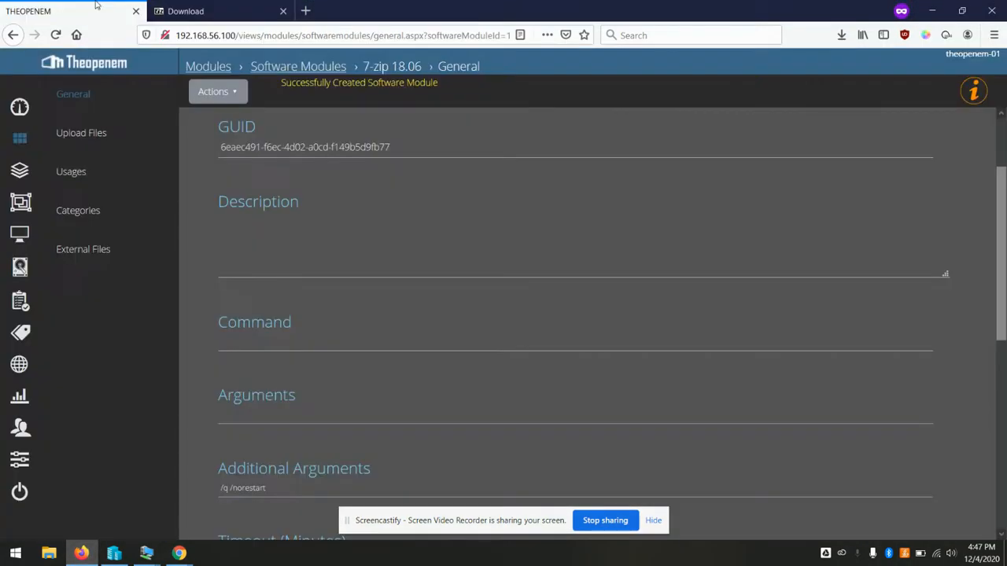
{"action": "left_click", "coordinate": [92, 139]}
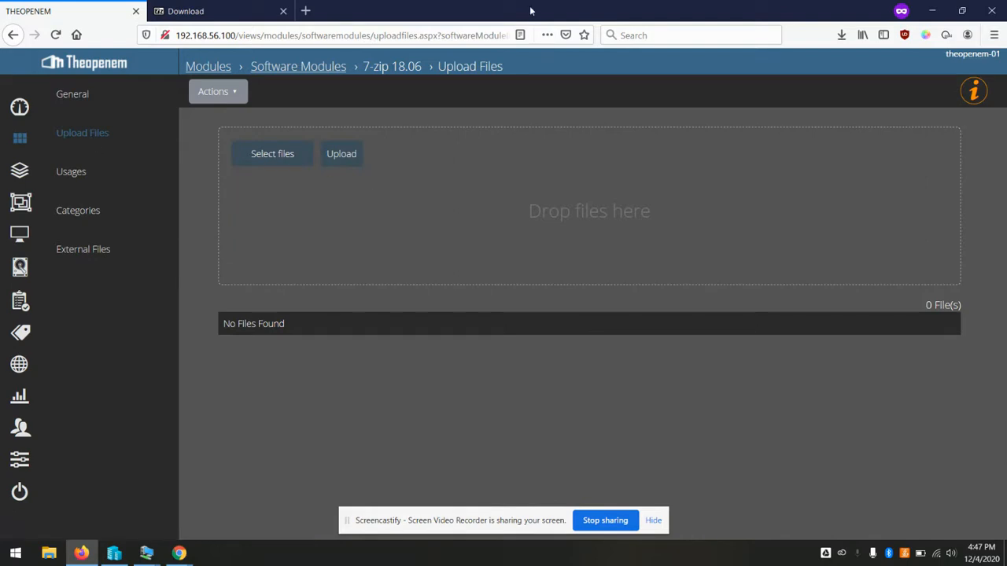
{"action": "left_click_drag", "start_coordinate": [554, 11], "coordinate": [515, 201]}
{"action": "left_click_drag", "start_coordinate": [623, 151], "coordinate": [513, 406]}
{"action": "left_click_drag", "start_coordinate": [654, 198], "coordinate": [620, 6]}
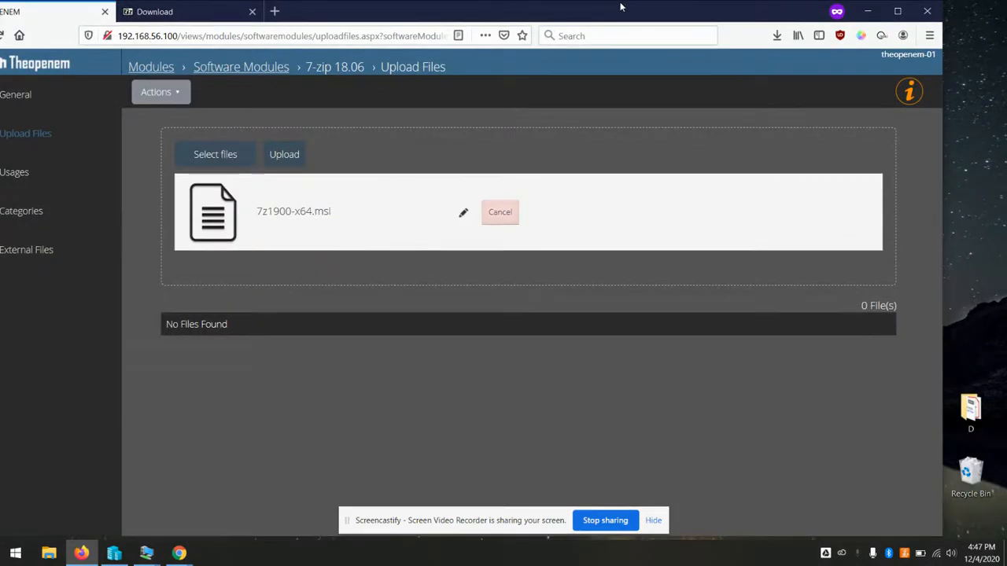
{"action": "left_click", "coordinate": [282, 153]}
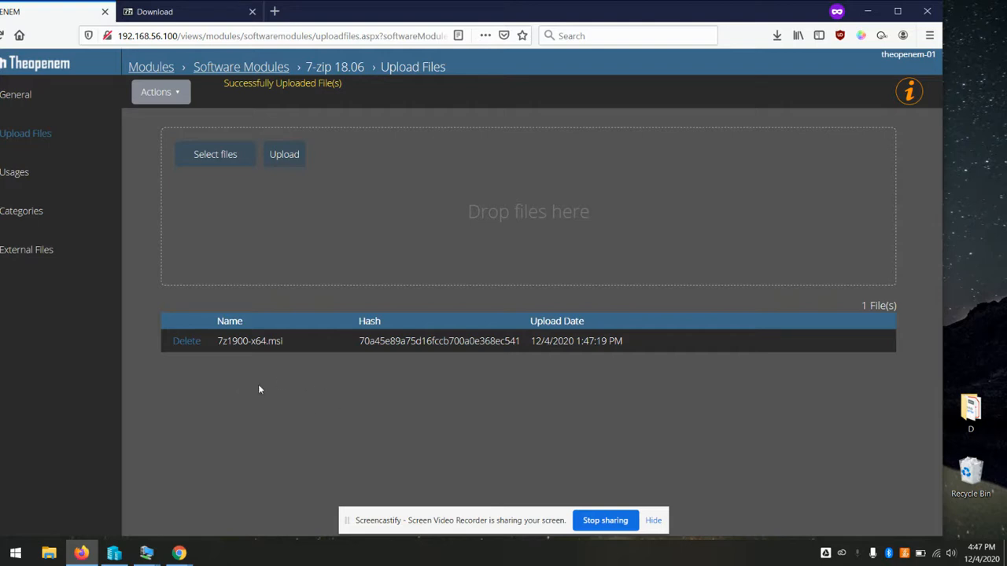
{"action": "left_click", "coordinate": [901, 14]}
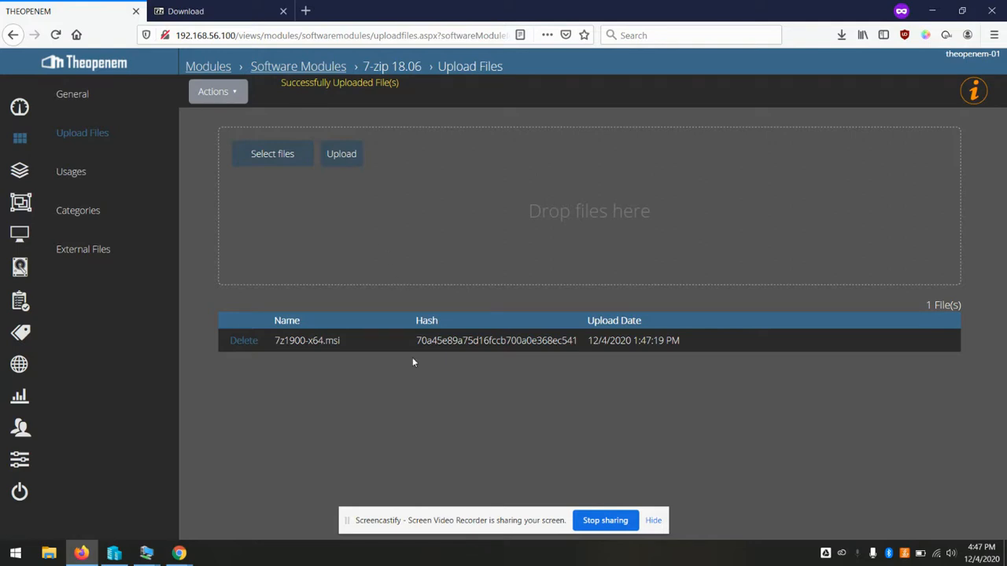
Step: Start a new policy and name it "Install 7 zip"
{"action": "left_click", "coordinate": [30, 173]}
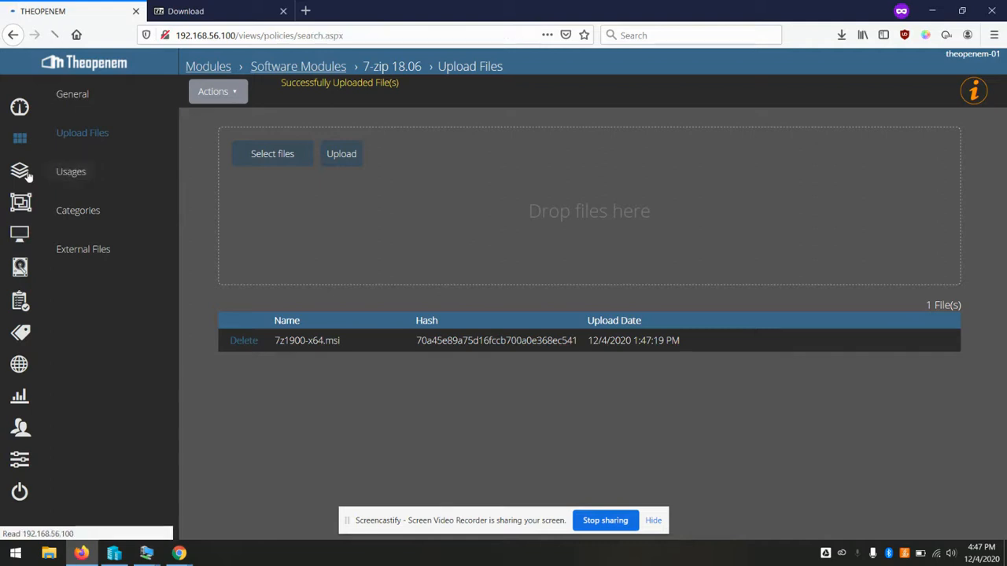
{"action": "left_click", "coordinate": [71, 134]}
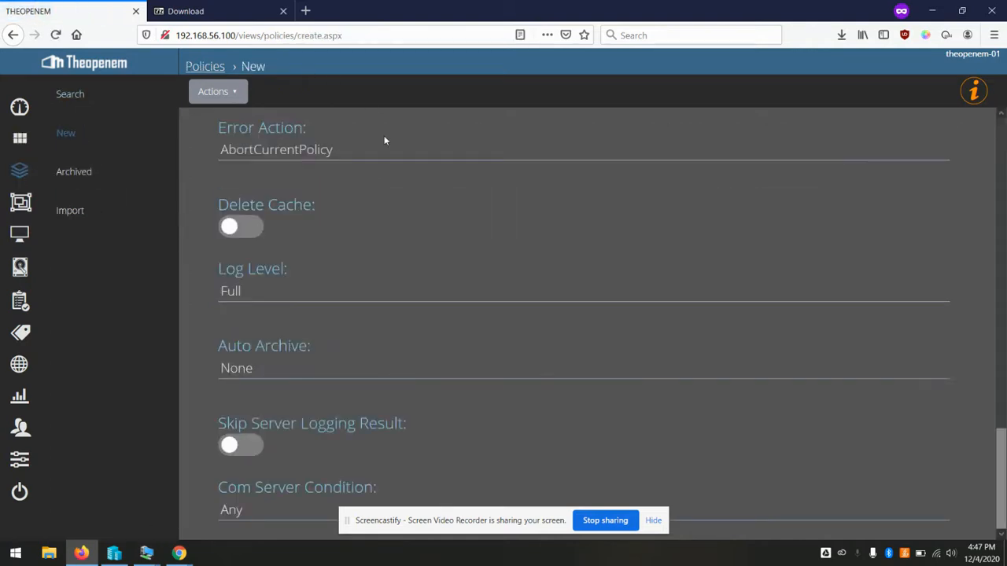
{"action": "scroll", "coordinate": [286, 196], "scroll_direction": "up", "scroll_amount": 15}
{"action": "left_click", "coordinate": [326, 182]}
{"action": "type", "text": "Install 7 zip"}
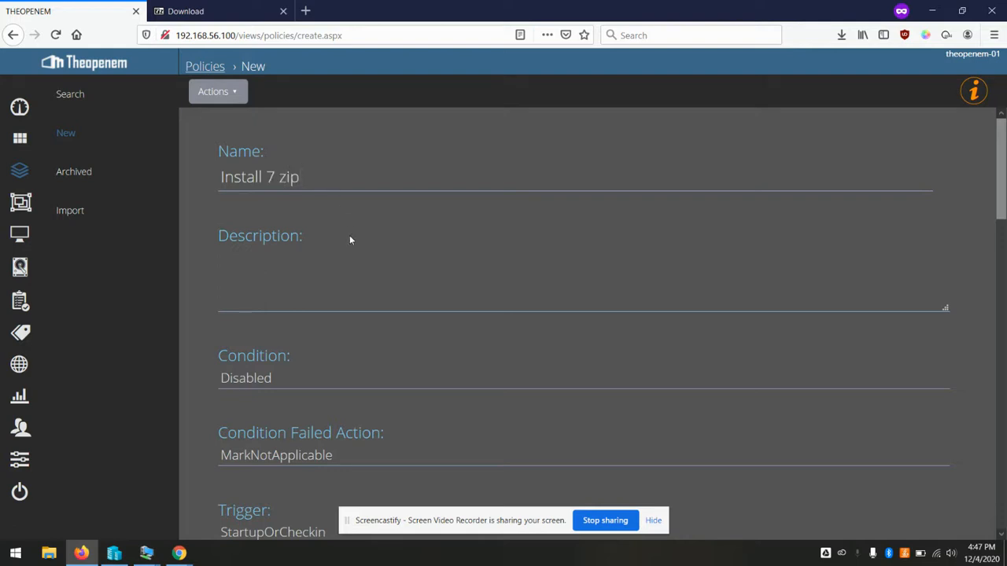
Step: Set the new policy's frequency to OncePerComputer and save the policy
{"action": "scroll", "coordinate": [425, 267], "scroll_direction": "down", "scroll_amount": 3}
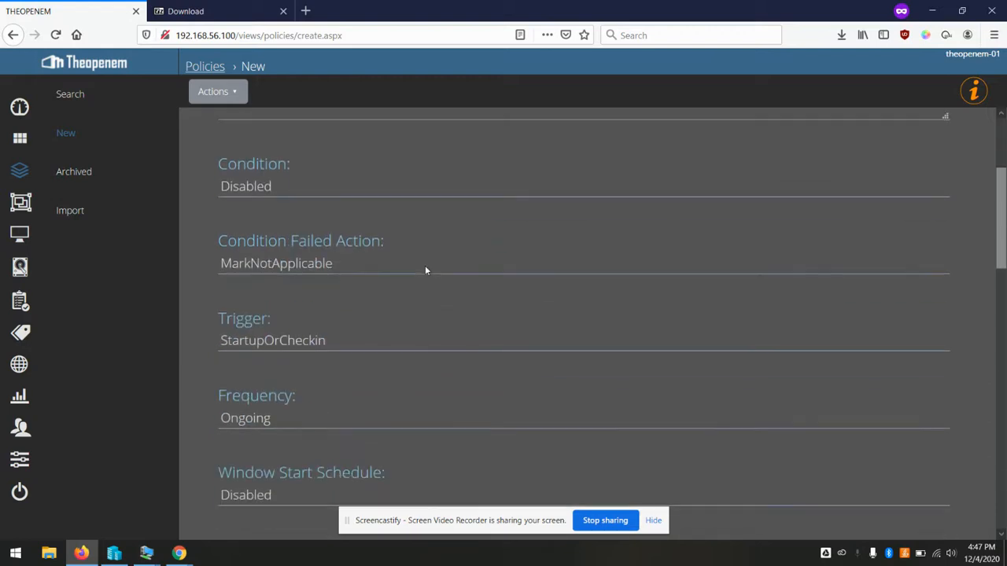
{"action": "scroll", "coordinate": [425, 270], "scroll_direction": "down", "scroll_amount": 1}
{"action": "left_click", "coordinate": [349, 409]}
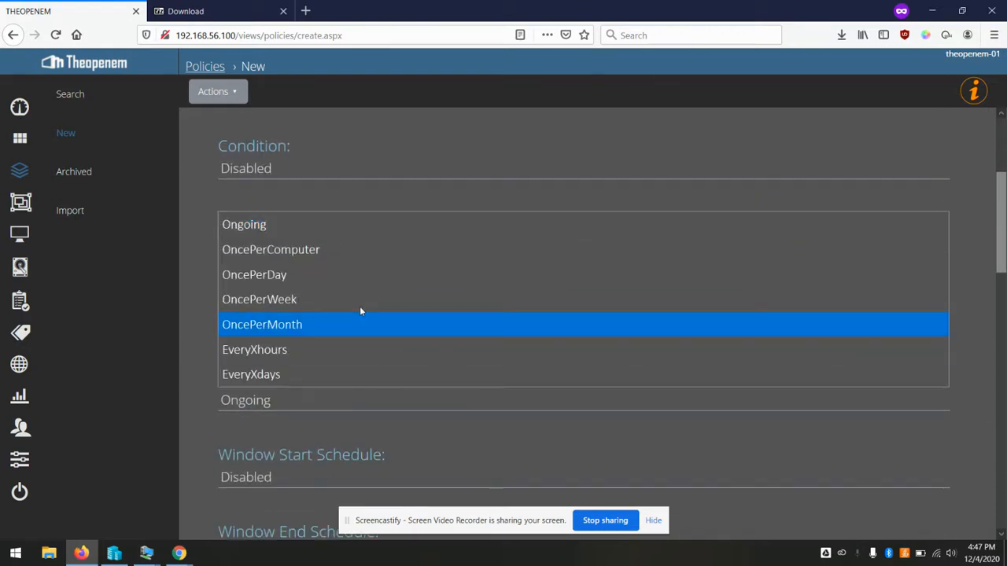
{"action": "left_click", "coordinate": [308, 251]}
{"action": "scroll", "coordinate": [628, 251], "scroll_direction": "down", "scroll_amount": 2}
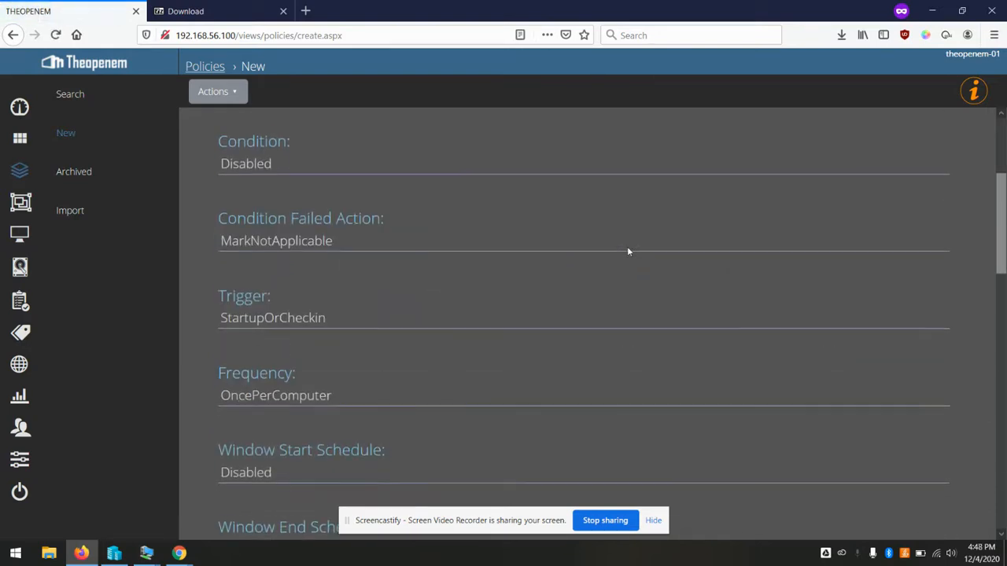
{"action": "left_click", "coordinate": [231, 91]}
{"action": "left_click", "coordinate": [227, 125]}
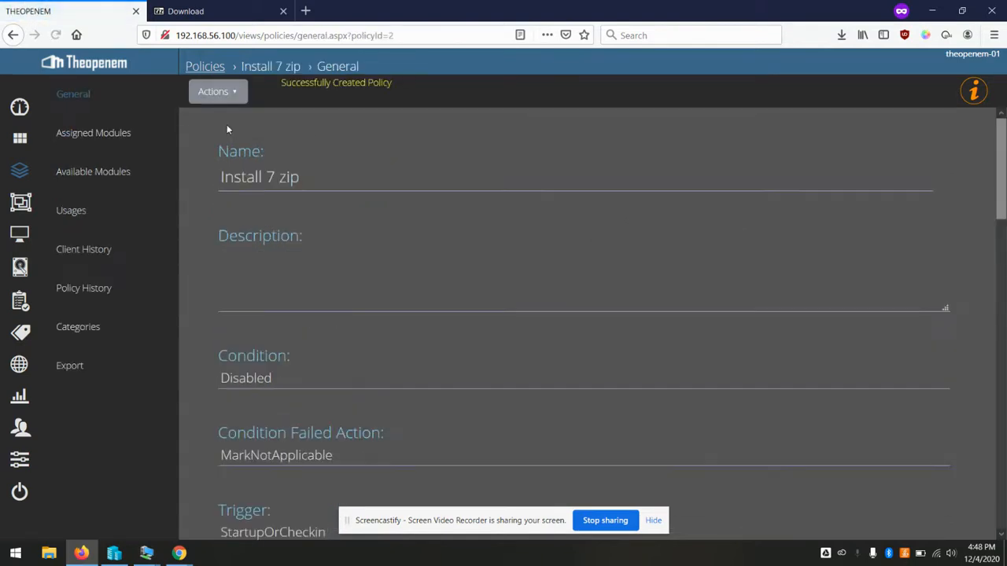
Step: Add the 7-zip 18.06 software module to the Install 7 zip policy and activate the policy
{"action": "left_click", "coordinate": [81, 181]}
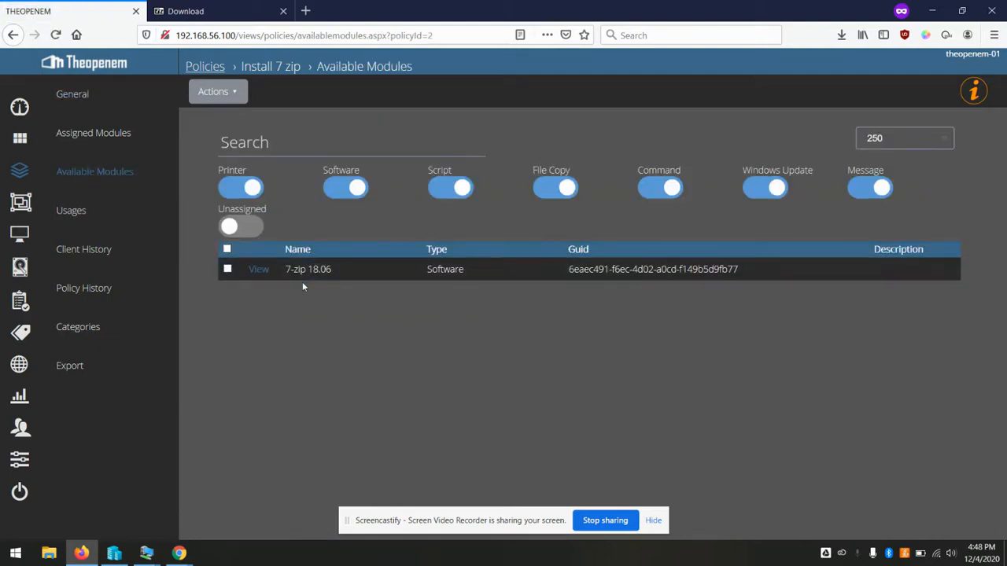
{"action": "left_click", "coordinate": [227, 269]}
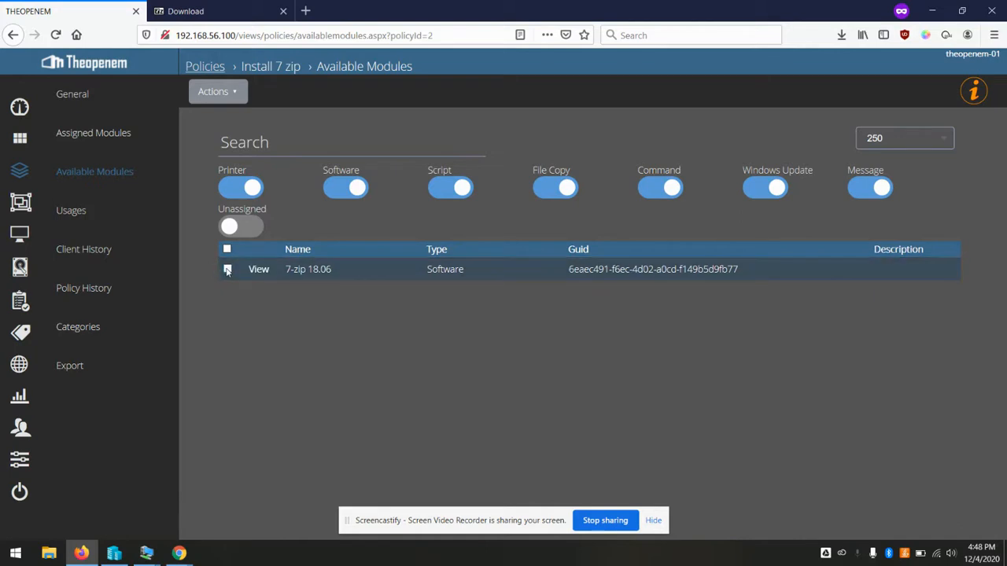
{"action": "left_click", "coordinate": [231, 92]}
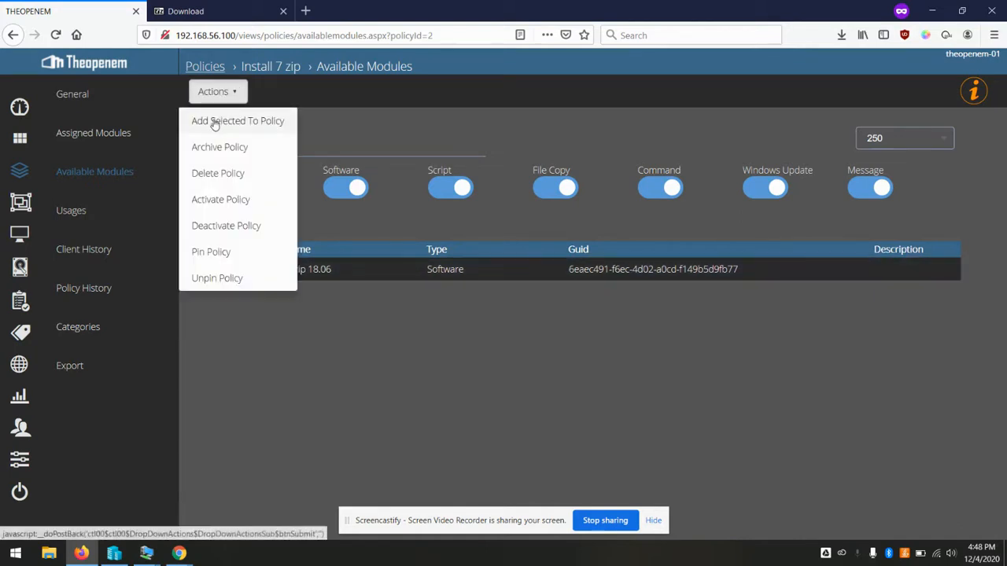
{"action": "left_click", "coordinate": [213, 123]}
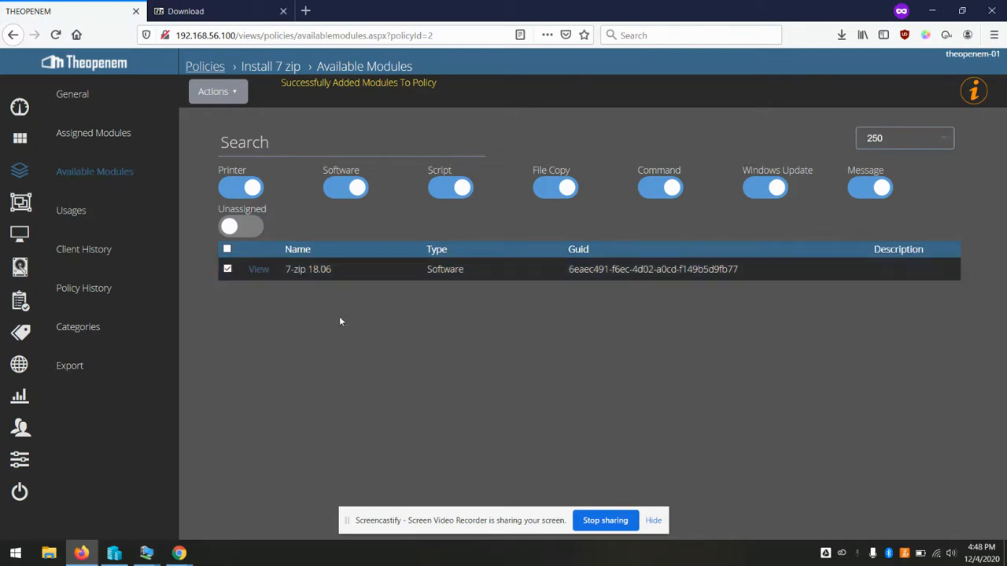
{"action": "left_click", "coordinate": [22, 172]}
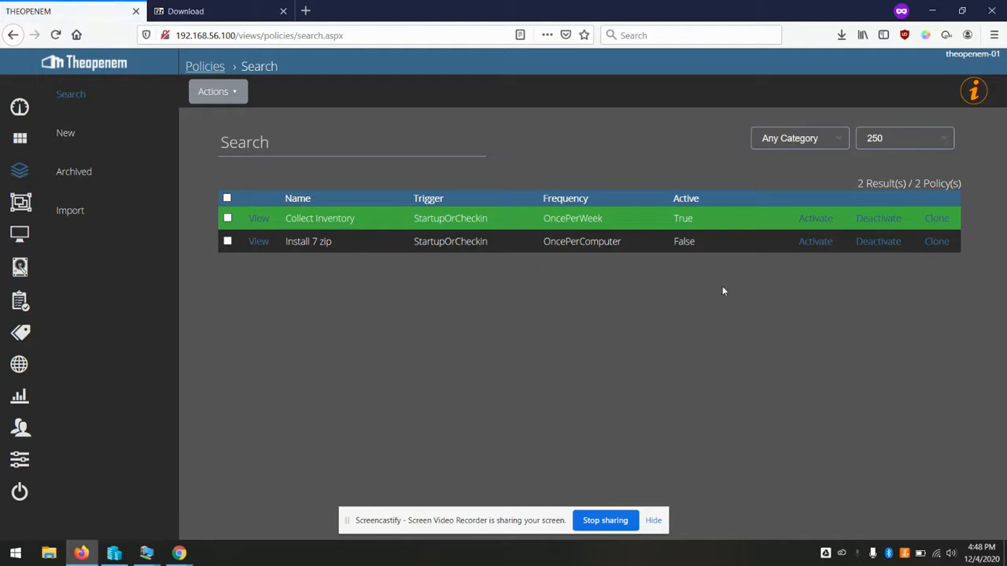
{"action": "left_click", "coordinate": [816, 241]}
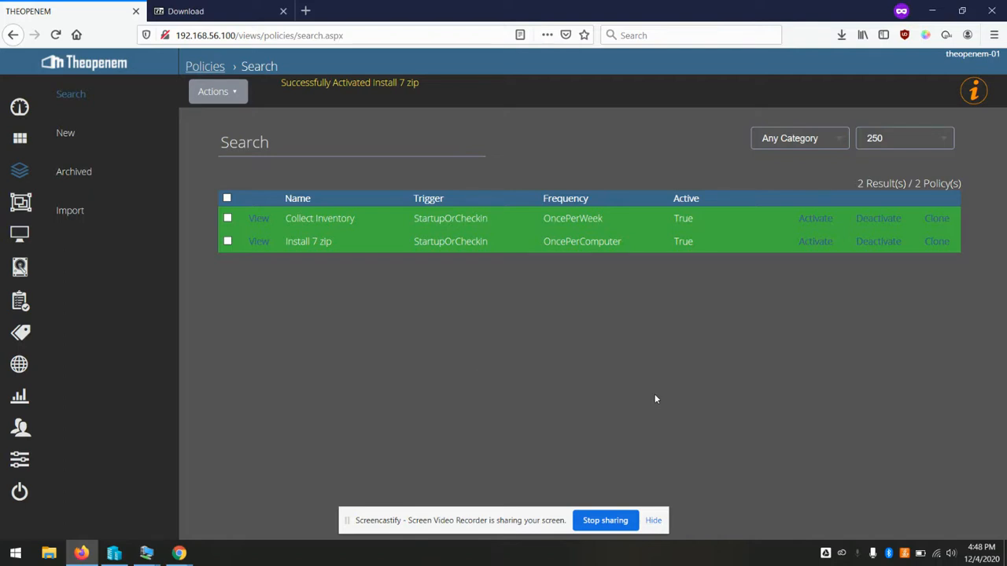
Step: Assign the Install 7 zip policy to the Software test group
{"action": "left_click", "coordinate": [19, 203]}
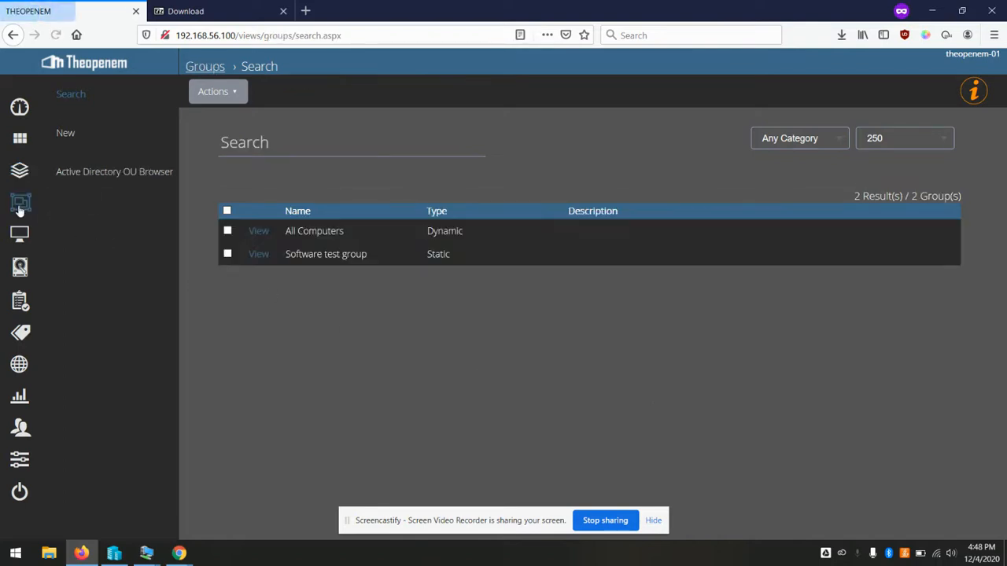
{"action": "left_click", "coordinate": [263, 260]}
{"action": "left_click", "coordinate": [110, 135]}
{"action": "left_click", "coordinate": [102, 186]}
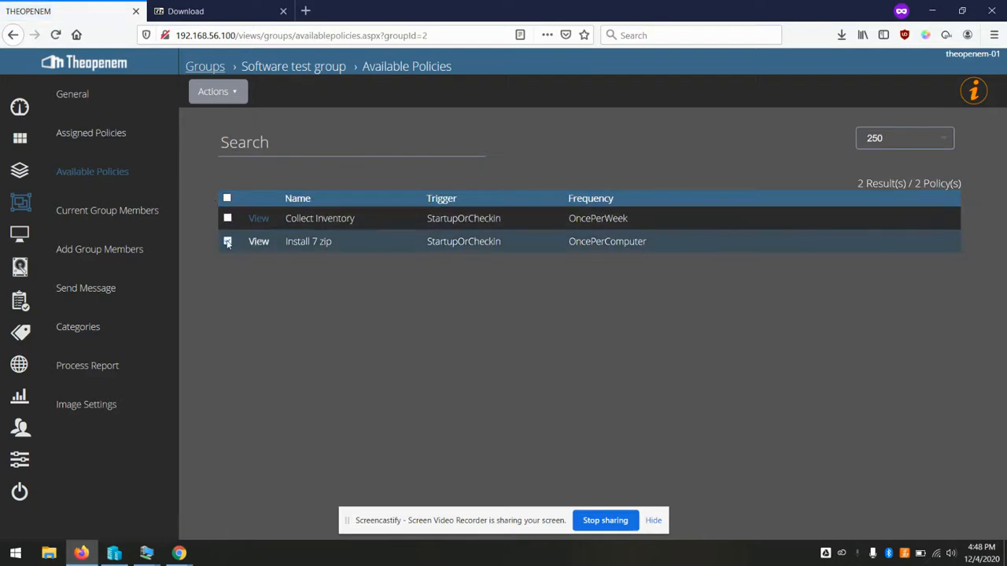
{"action": "left_click", "coordinate": [217, 91]}
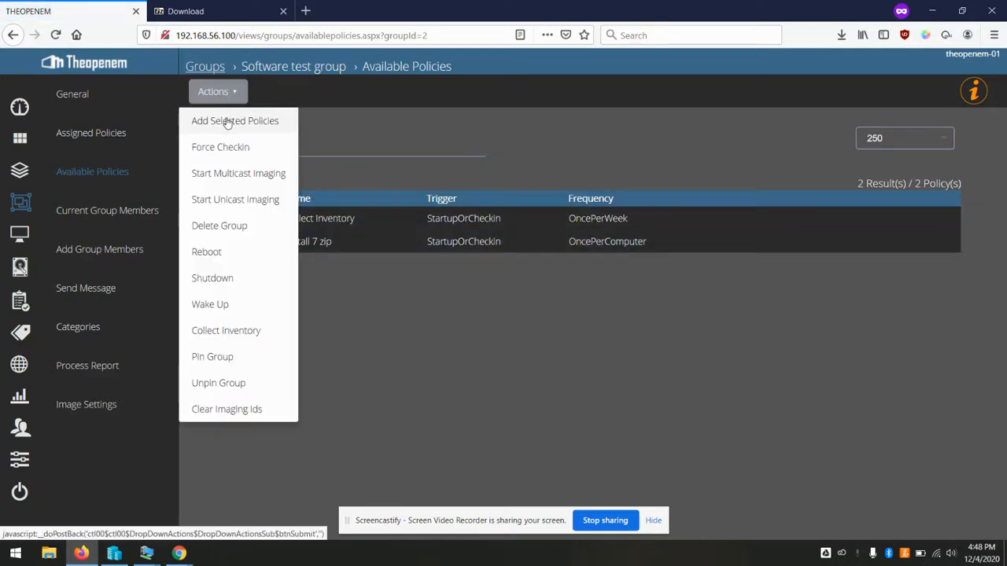
{"action": "left_click", "coordinate": [227, 122]}
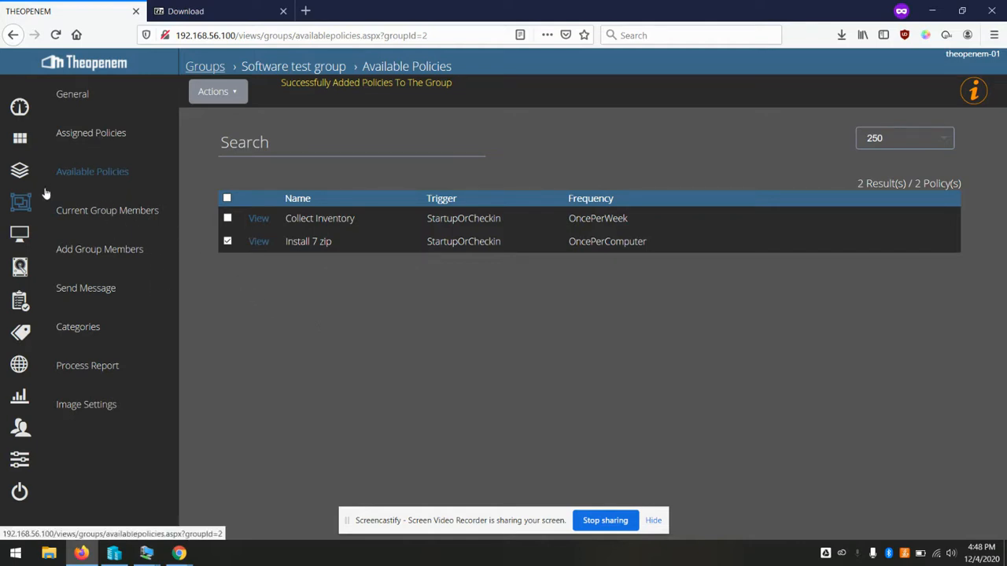
Step: View the effective policy of the computer DESKTOP-G6D3RHE
{"action": "left_click", "coordinate": [20, 240]}
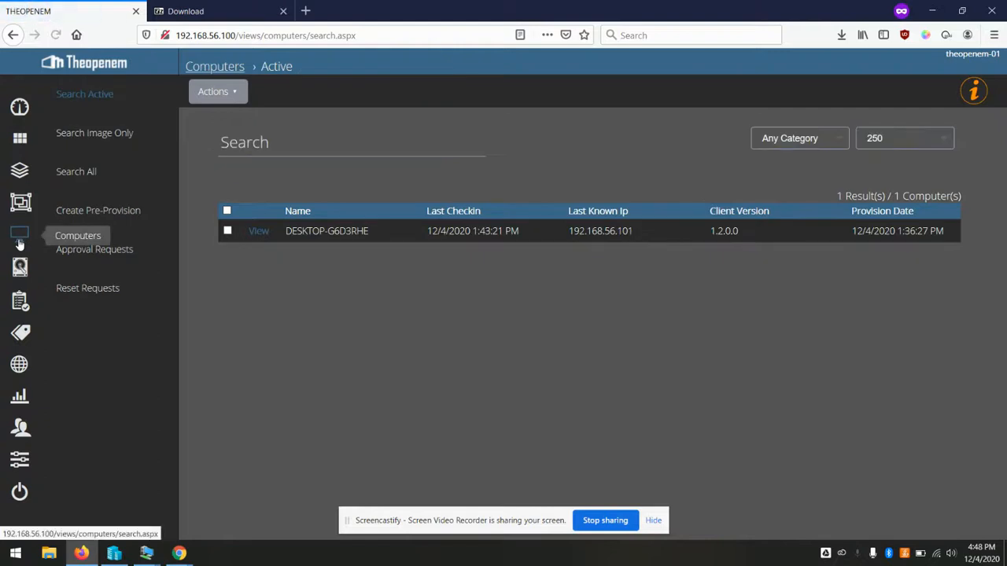
{"action": "left_click", "coordinate": [258, 234]}
{"action": "scroll", "coordinate": [102, 245], "scroll_direction": "down", "scroll_amount": 5}
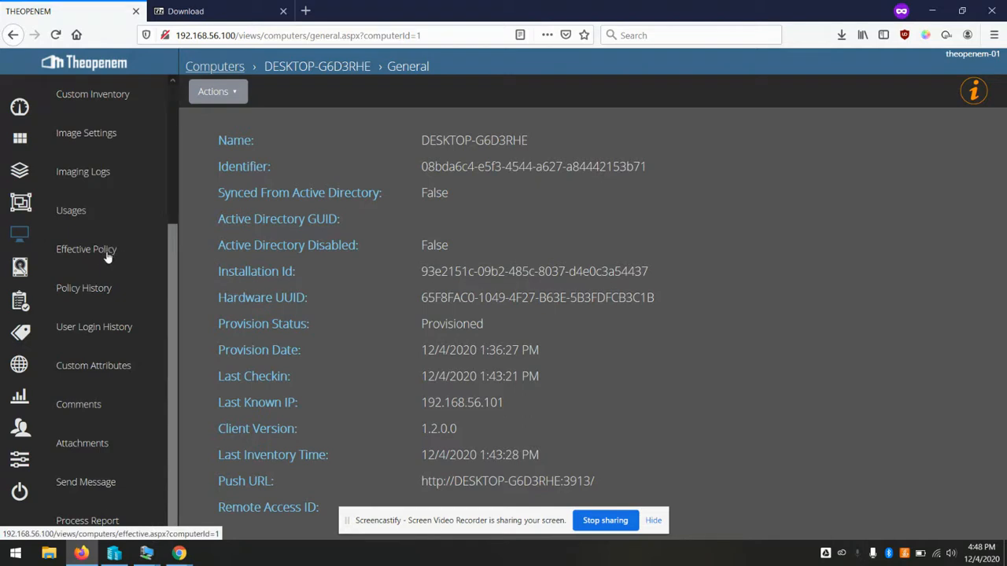
{"action": "left_click", "coordinate": [102, 251]}
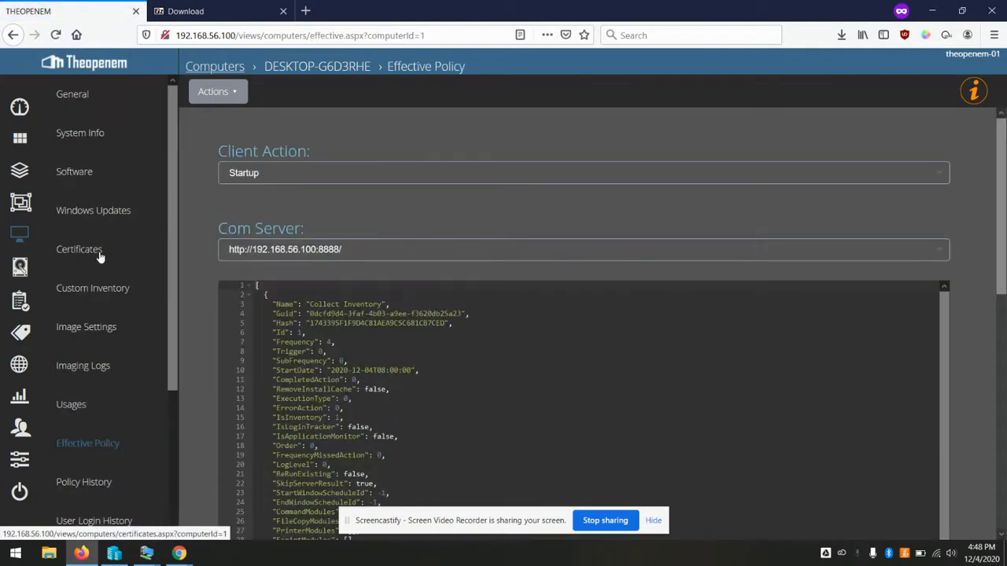
Step: Check the groups DESKTOP-G6D3RHE belongs to and the modules applied to it in its usages
{"action": "scroll", "coordinate": [108, 232], "scroll_direction": "down", "scroll_amount": 2}
{"action": "scroll", "coordinate": [107, 232], "scroll_direction": "down", "scroll_amount": 1}
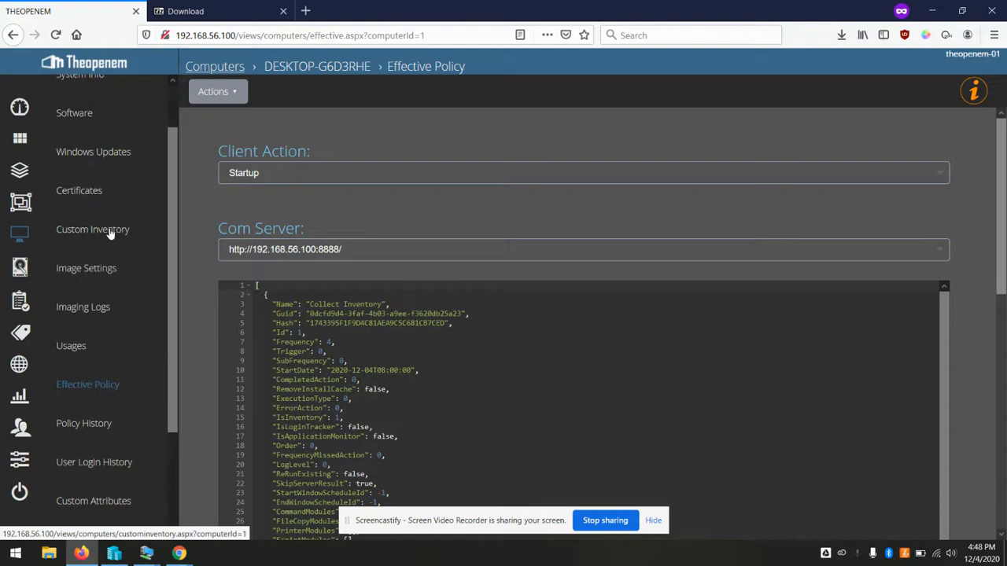
{"action": "left_click", "coordinate": [71, 333]}
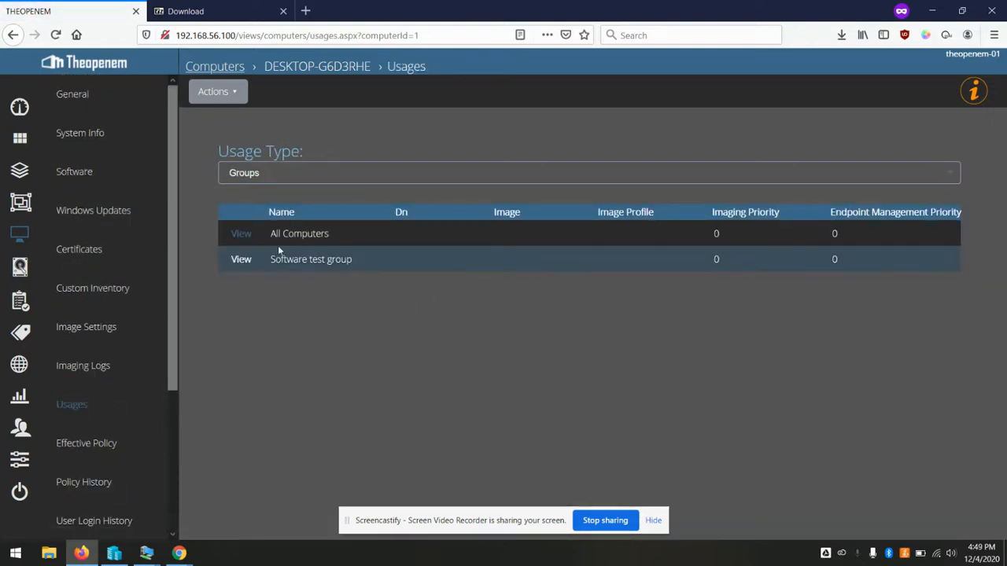
{"action": "left_click", "coordinate": [425, 180]}
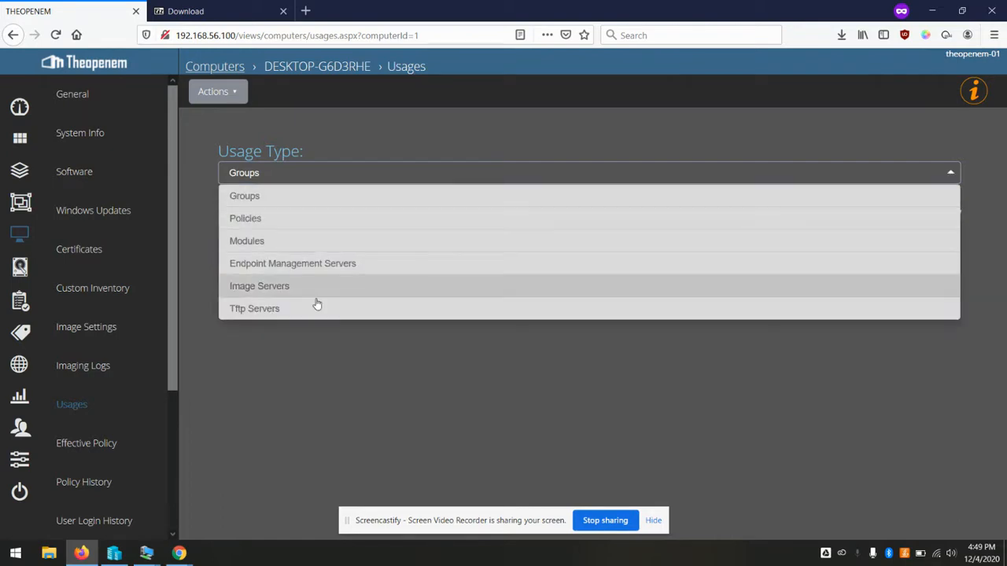
{"action": "left_click", "coordinate": [268, 244]}
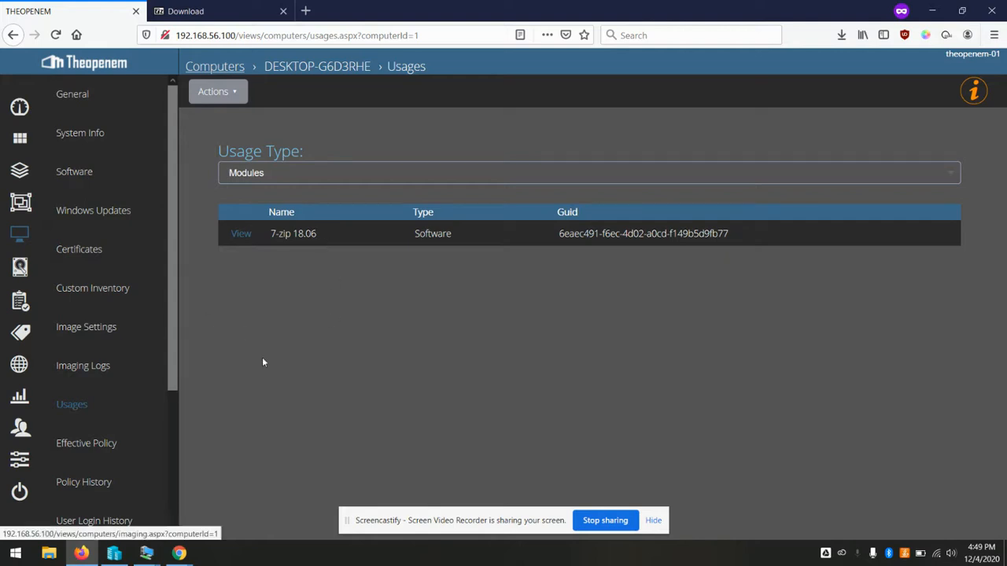
Step: Force a check-in of the computer DESKTOP-G6D3RHE and view its policy history
{"action": "left_click", "coordinate": [243, 98]}
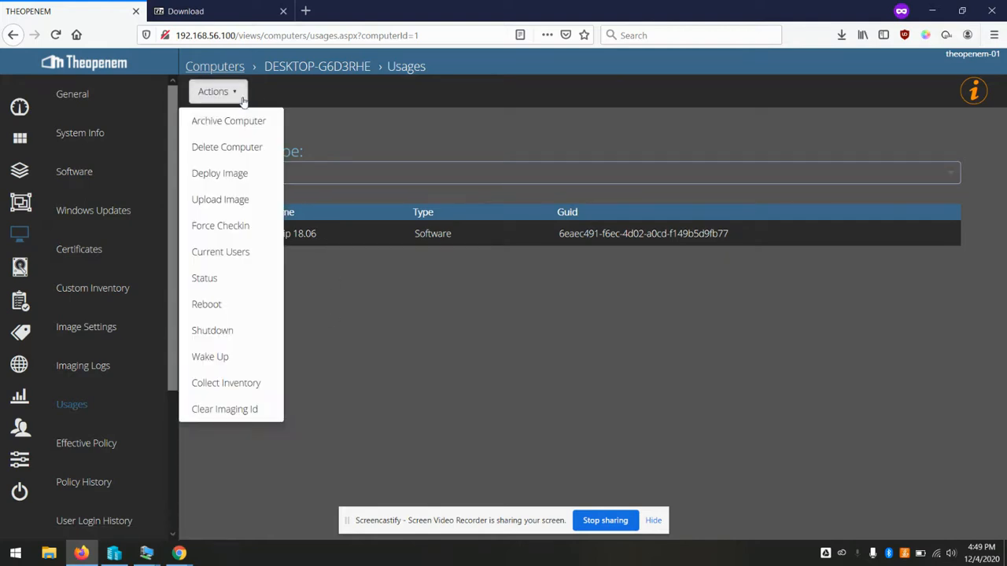
{"action": "left_click", "coordinate": [232, 229]}
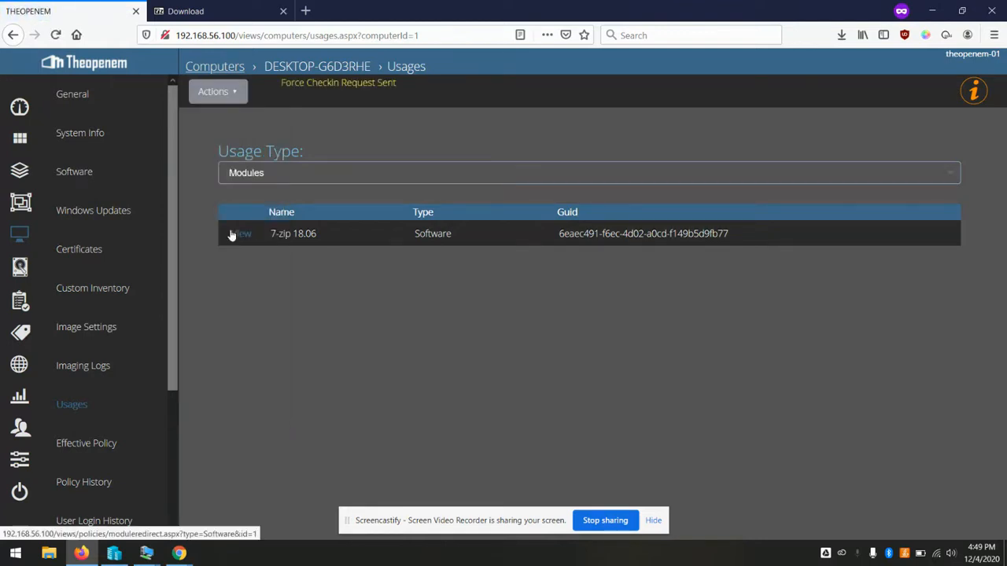
{"action": "scroll", "coordinate": [108, 275], "scroll_direction": "down", "scroll_amount": 2}
{"action": "scroll", "coordinate": [90, 279], "scroll_direction": "up", "scroll_amount": 2}
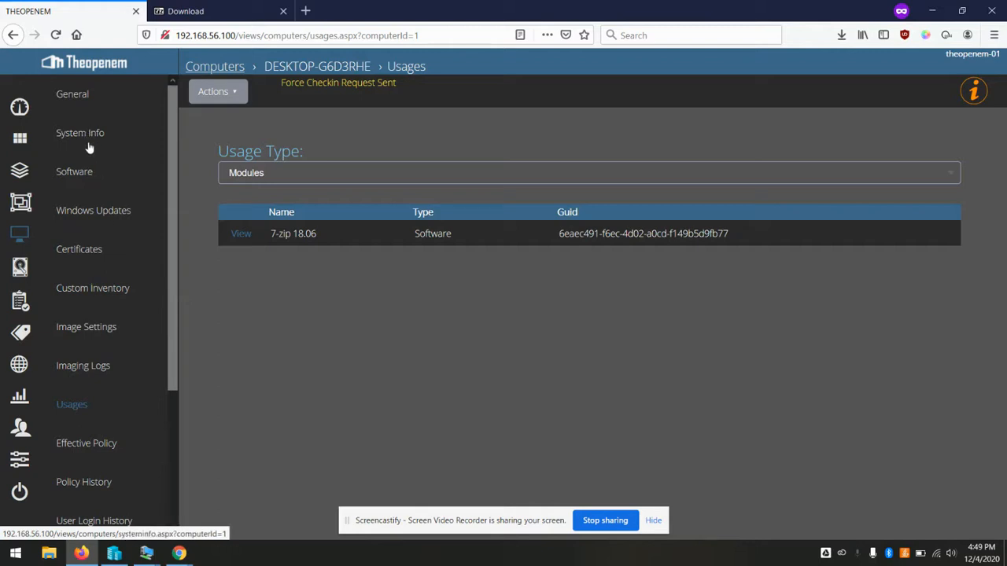
{"action": "scroll", "coordinate": [97, 203], "scroll_direction": "down", "scroll_amount": 3}
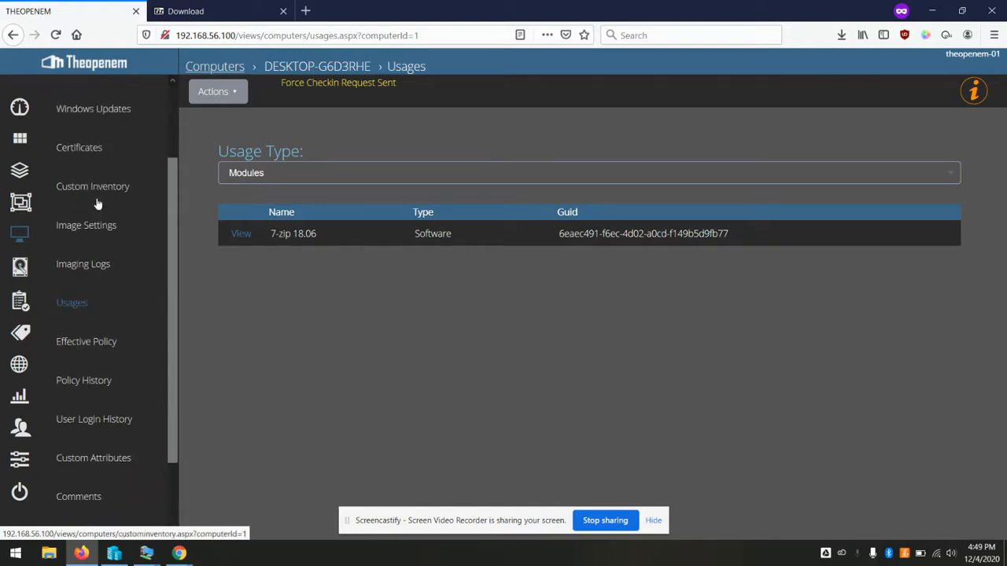
{"action": "left_click", "coordinate": [95, 289]}
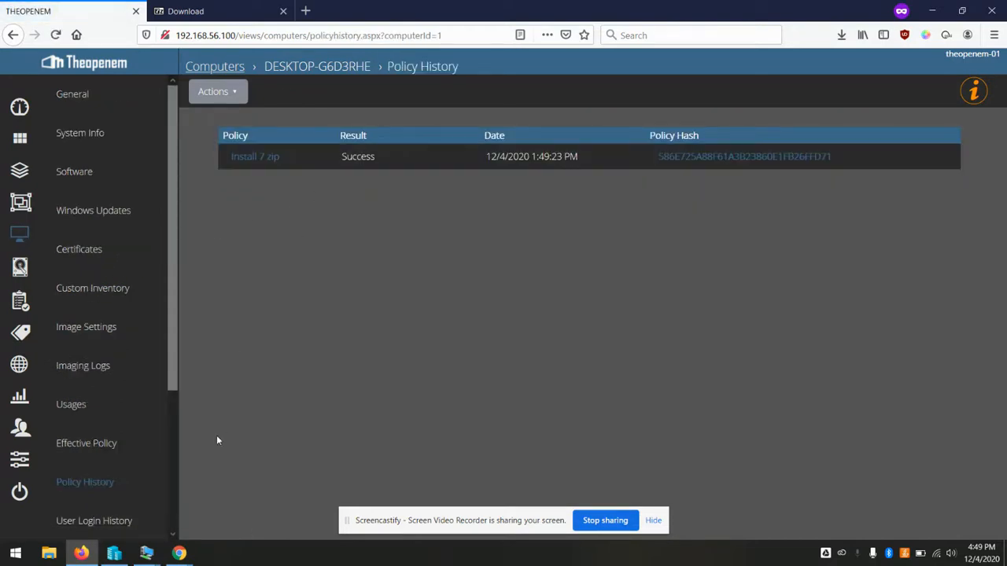
Step: Switch to the TestUpload virtual machine and check its installed programs for the 7-Zip folder
{"action": "left_click", "coordinate": [146, 553]}
{"action": "left_click", "coordinate": [199, 521]}
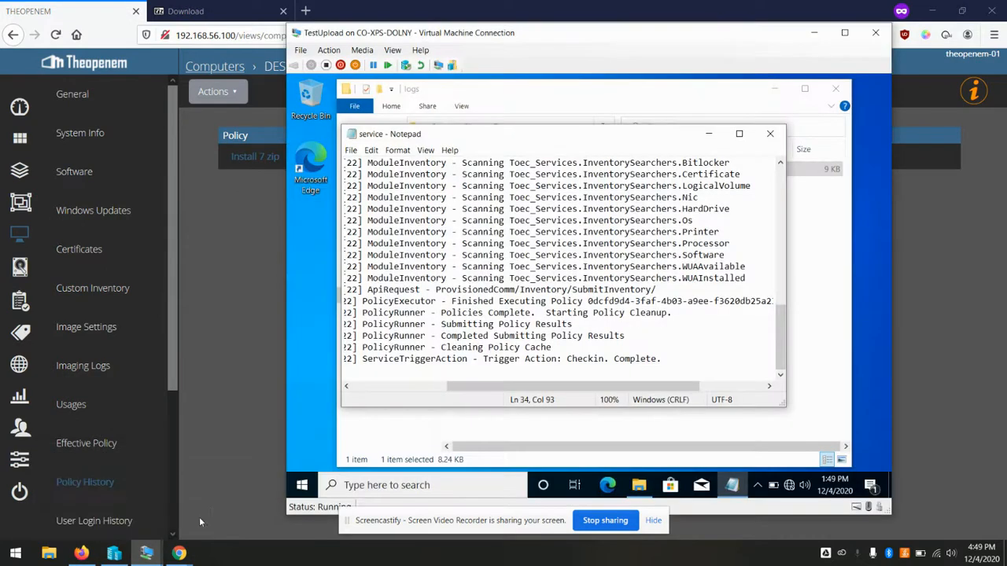
{"action": "left_click", "coordinate": [303, 483]}
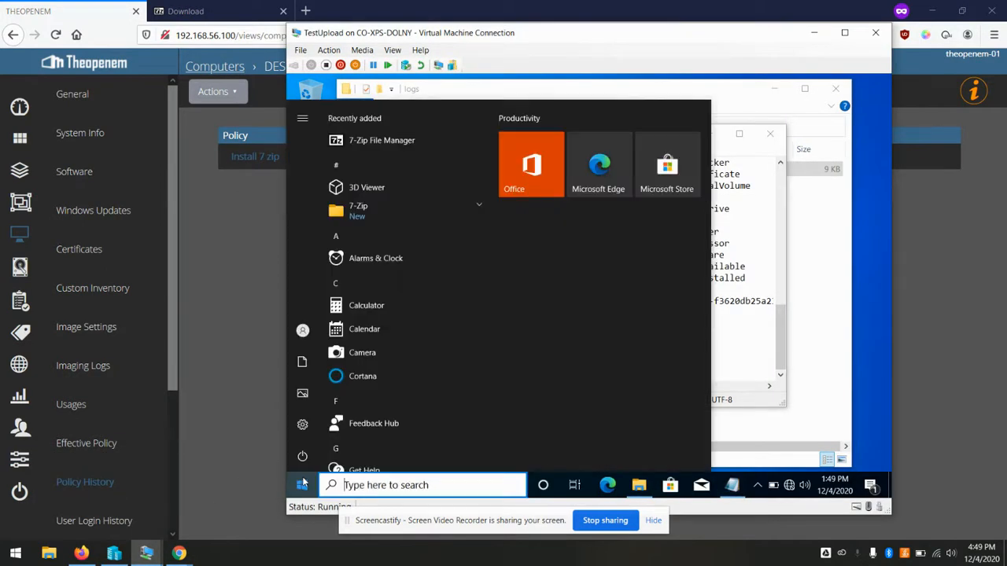
{"action": "left_click", "coordinate": [357, 219]}
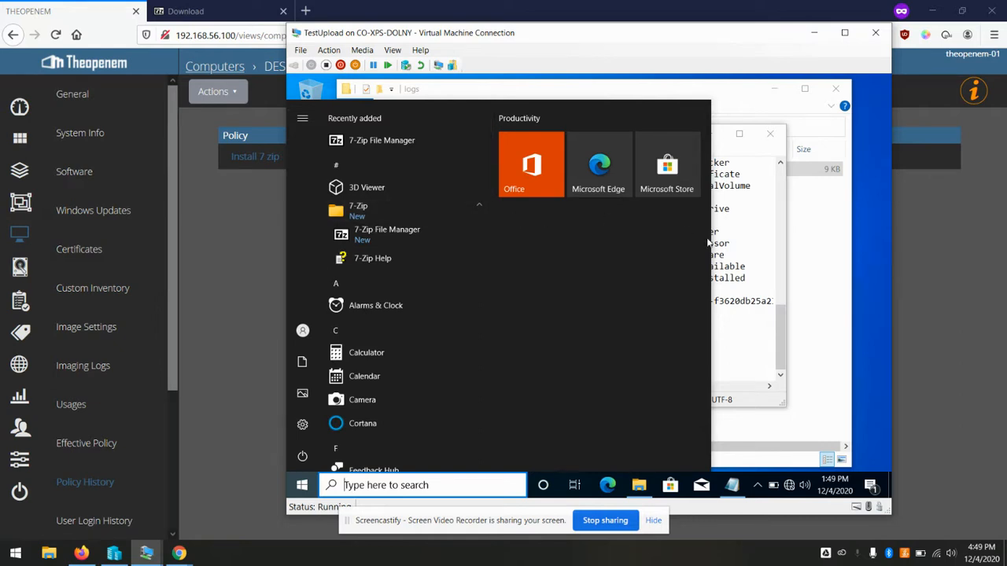
{"action": "left_click", "coordinate": [763, 247]}
Step: Reopen the Toec service log in the virtual machine and examine the latest entries for the 7-zip 18.06 software module
{"action": "left_click", "coordinate": [770, 133]}
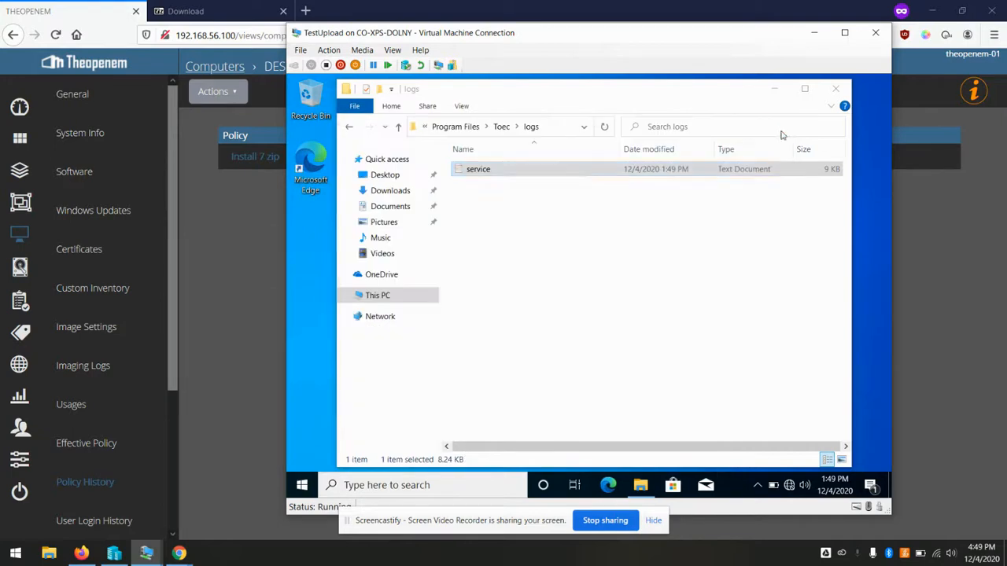
{"action": "double_click", "coordinate": [503, 173]}
{"action": "scroll", "coordinate": [622, 244], "scroll_direction": "down", "scroll_amount": 10}
{"action": "scroll", "coordinate": [621, 244], "scroll_direction": "down", "scroll_amount": 6}
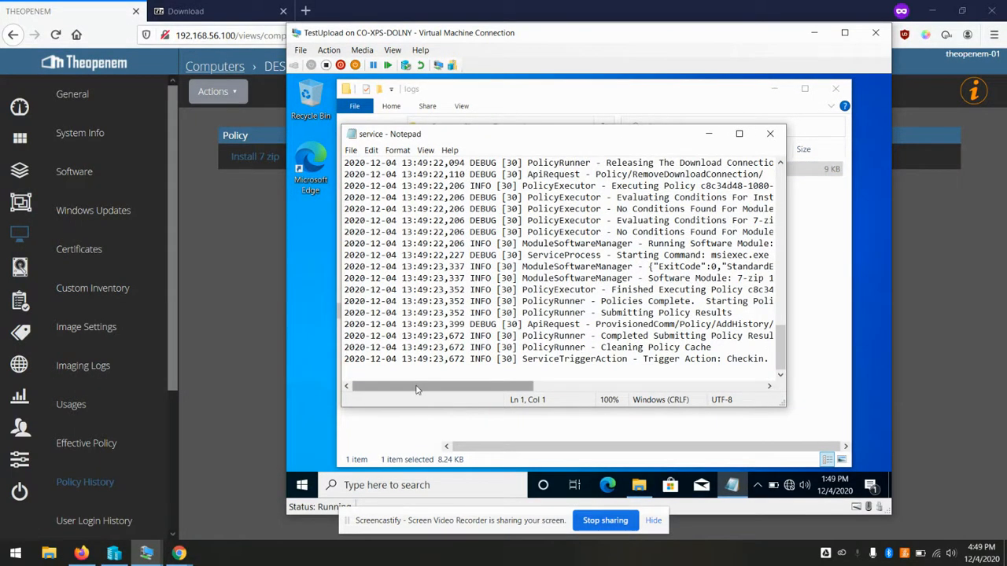
{"action": "left_click_drag", "start_coordinate": [417, 386], "coordinate": [504, 386]}
{"action": "left_click_drag", "start_coordinate": [465, 244], "coordinate": [668, 266]}
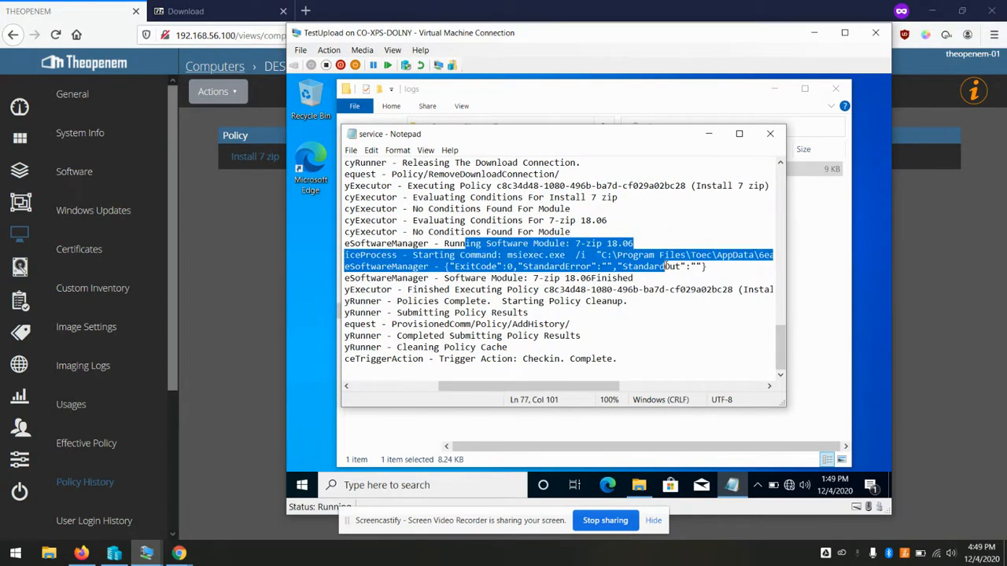
{"action": "left_click", "coordinate": [673, 295]}
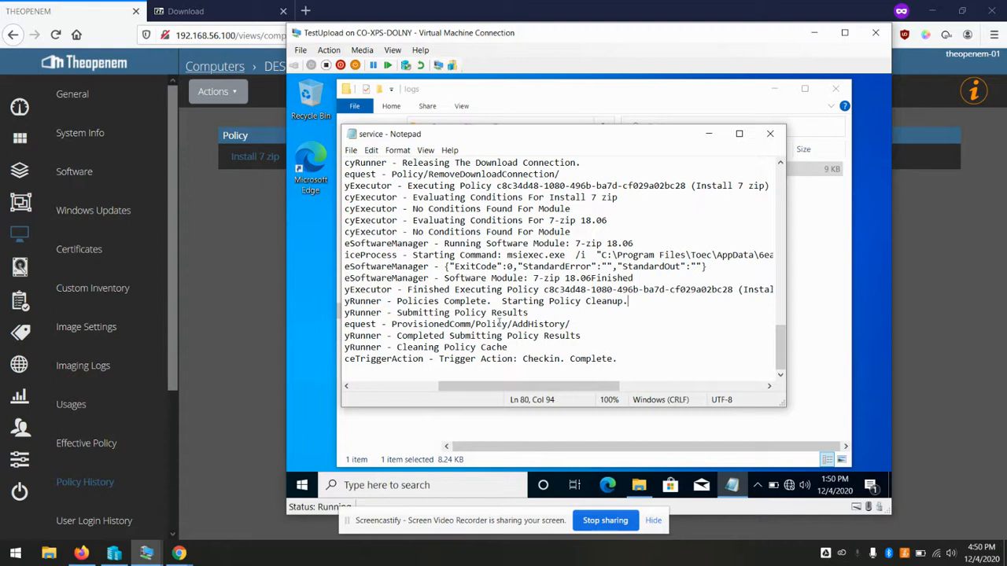
Step: Return to Theopenem in the browser and send a Collect Inventory request to the computer DESKTOP-G6D3RHE
{"action": "left_click", "coordinate": [252, 295]}
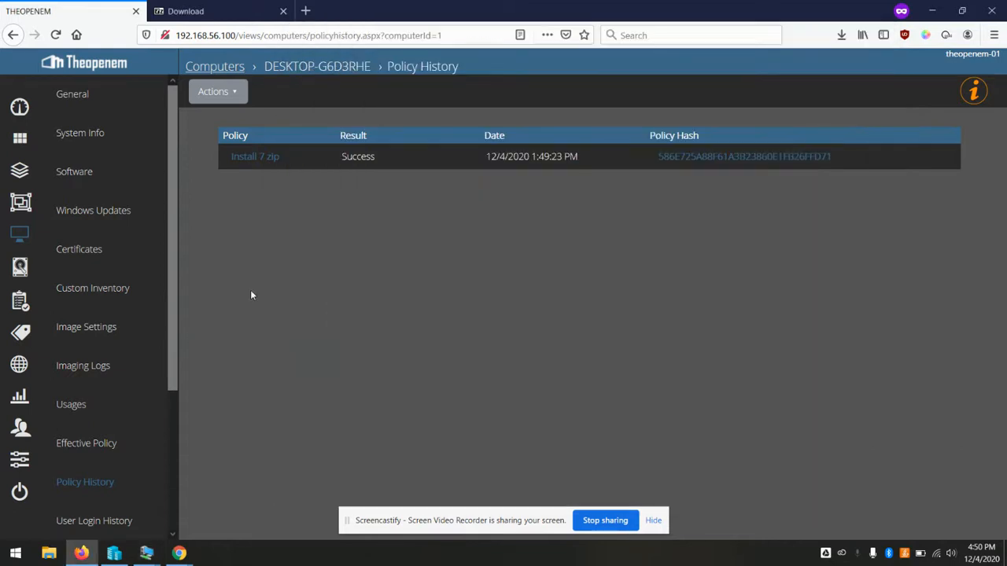
{"action": "left_click", "coordinate": [22, 234]}
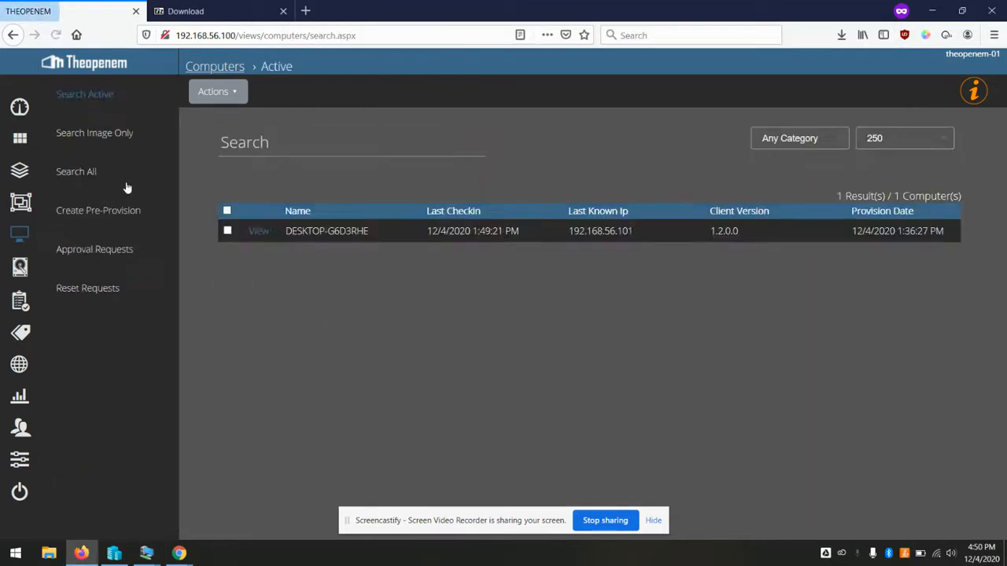
{"action": "left_click", "coordinate": [259, 231]}
{"action": "left_click", "coordinate": [236, 95]}
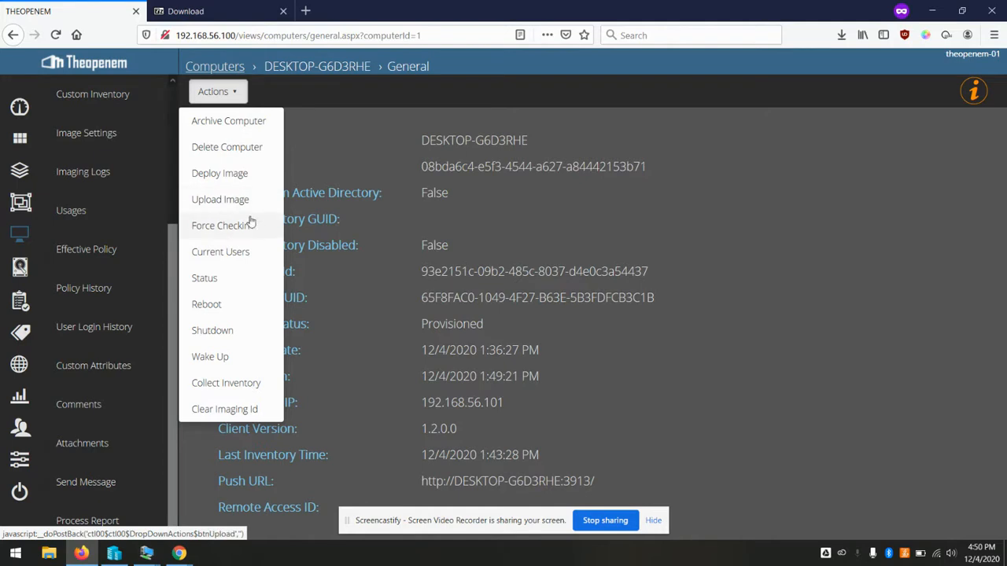
{"action": "left_click", "coordinate": [234, 386]}
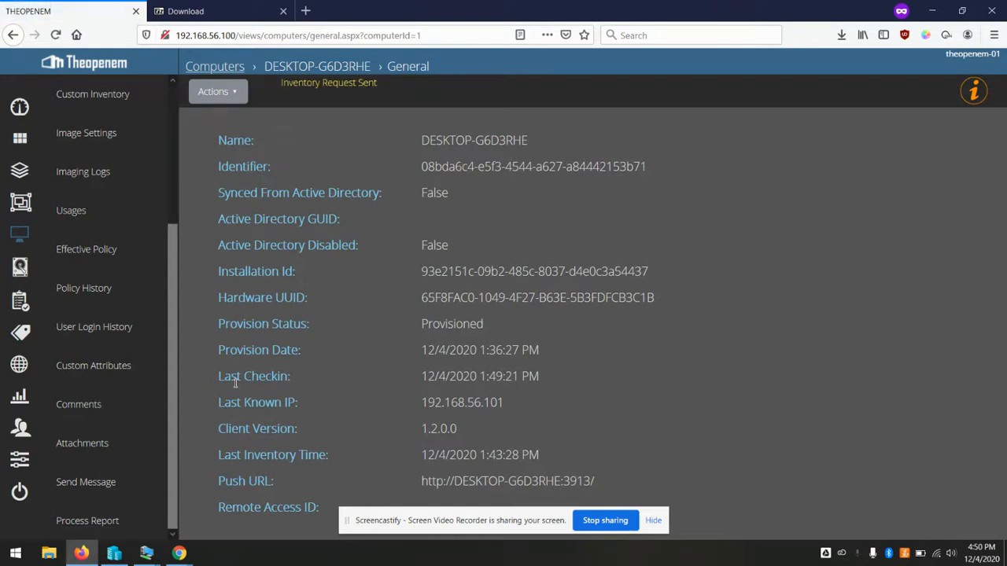
Step: Check the software inventory of DESKTOP-G6D3RHE for the 7-Zip entry and its version
{"action": "scroll", "coordinate": [62, 142], "scroll_direction": "up", "scroll_amount": 3}
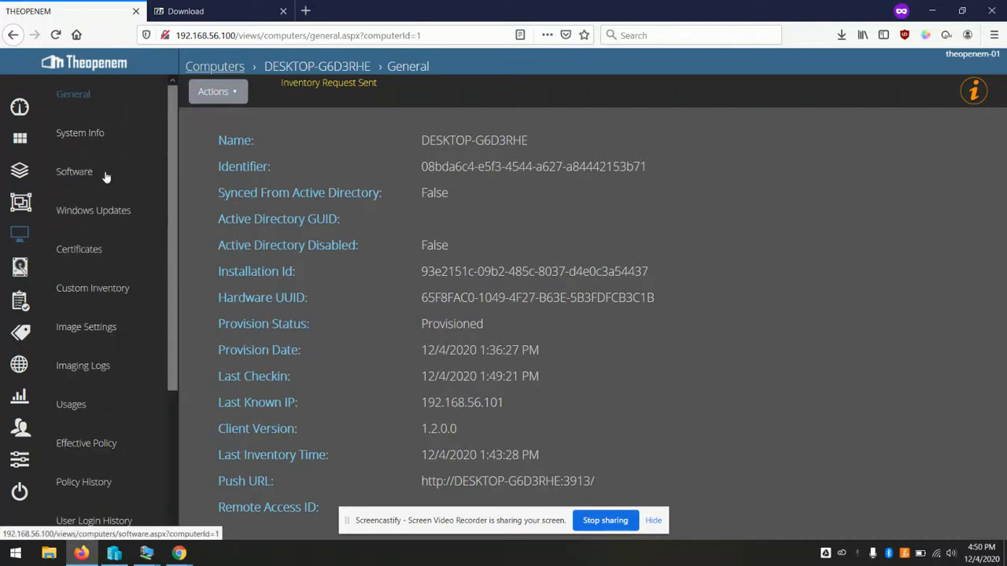
{"action": "left_click", "coordinate": [97, 173]}
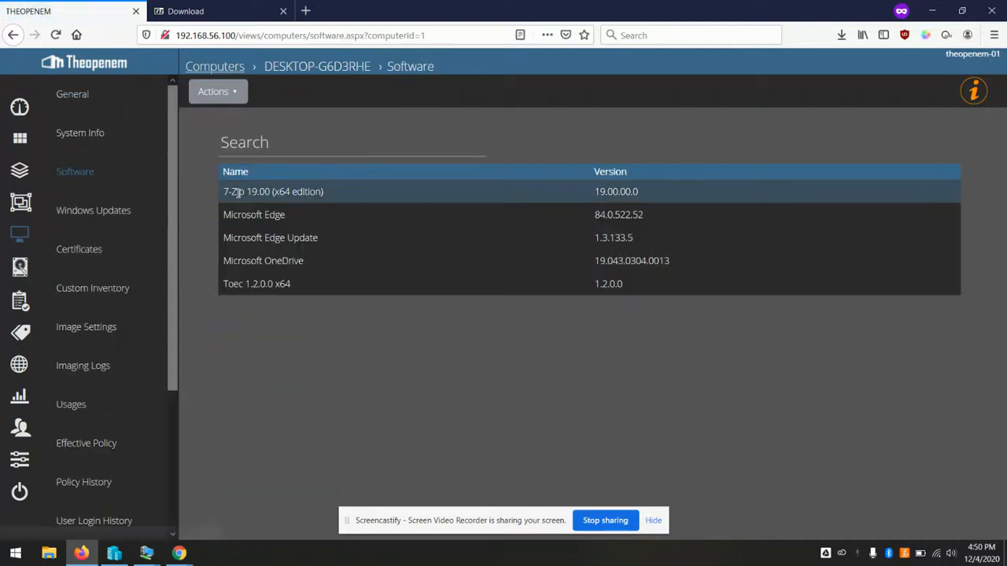
{"action": "left_click_drag", "start_coordinate": [238, 193], "coordinate": [532, 183]}
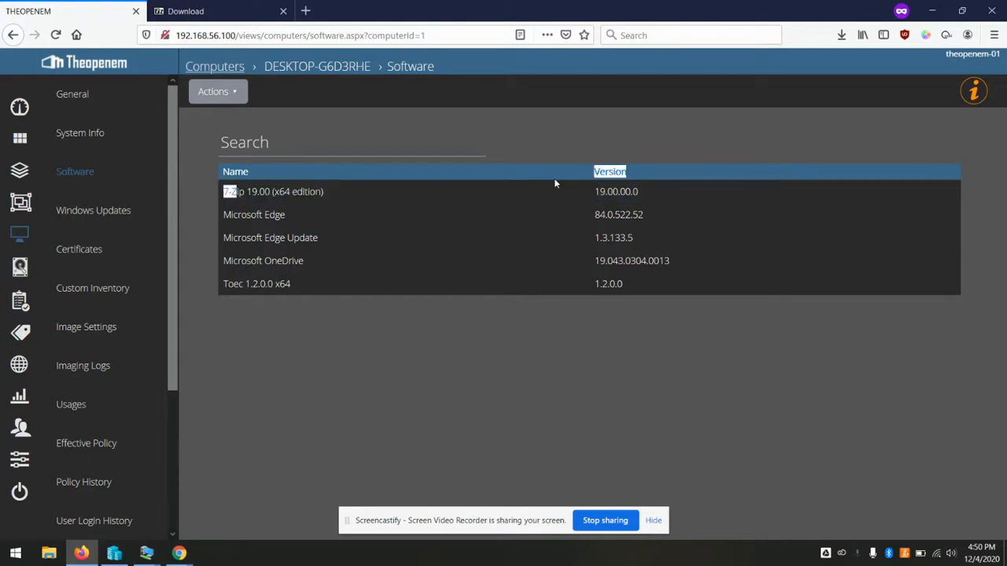
{"action": "left_click", "coordinate": [506, 402]}
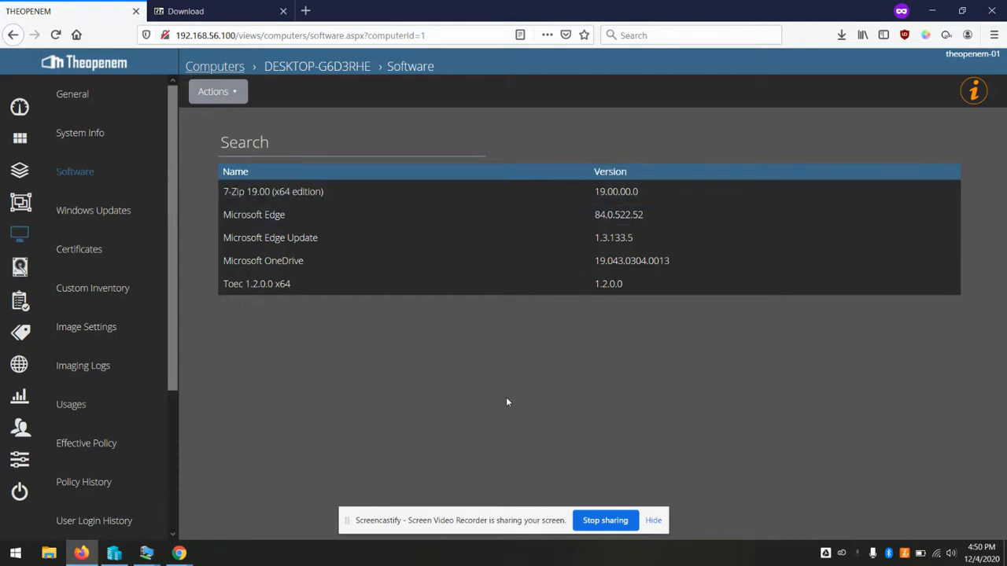